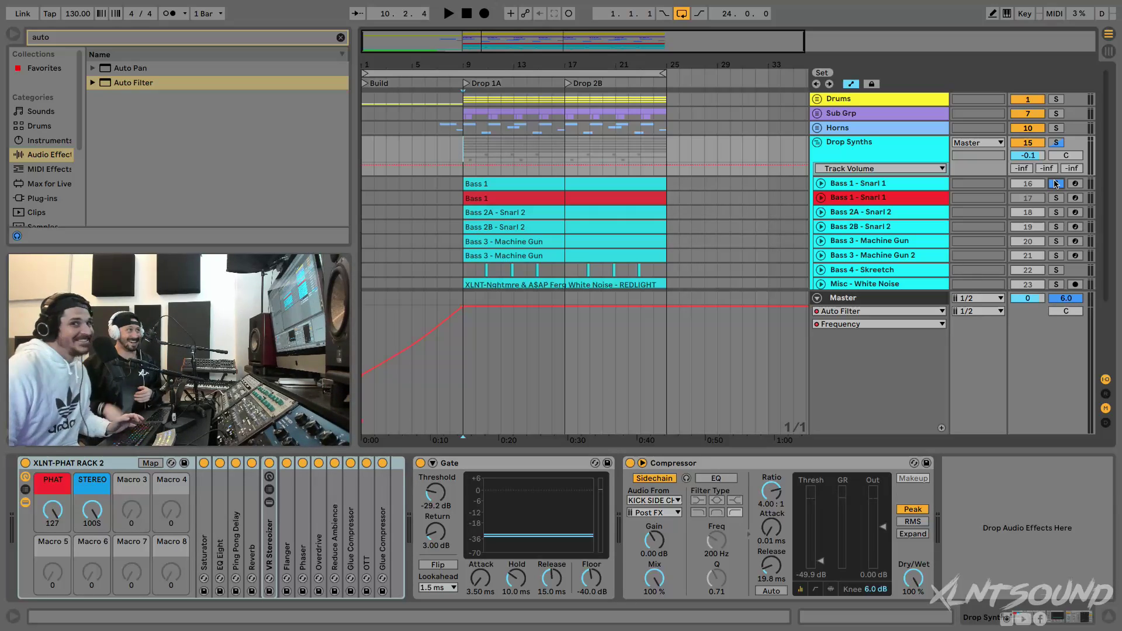
Solo the Drums, Sub Grp and Horns groups together
click(1056, 184)
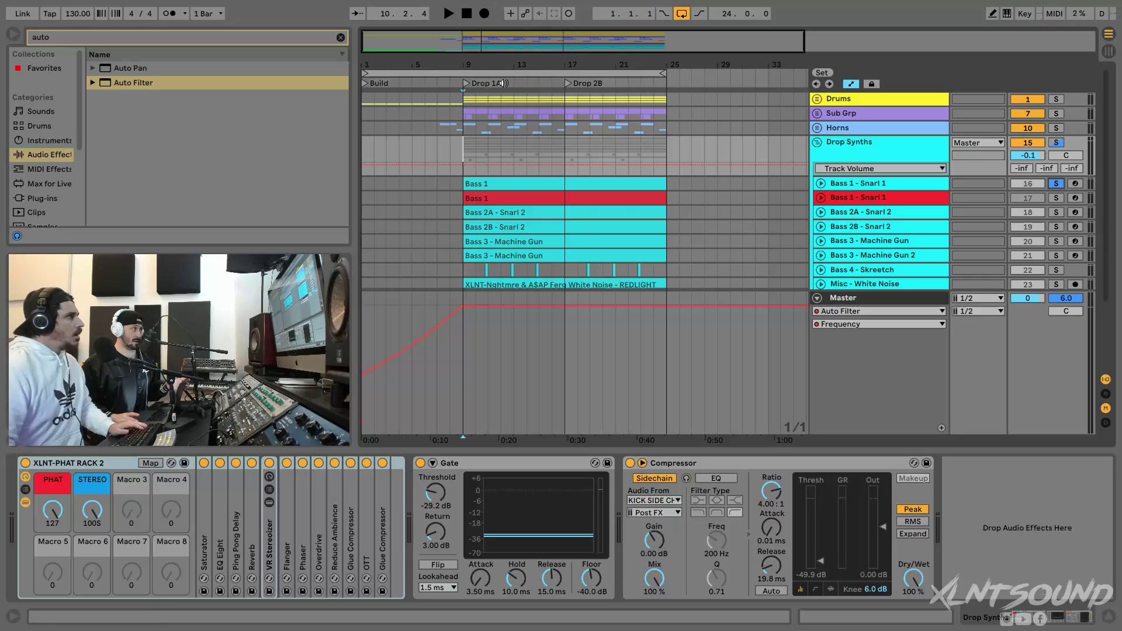
key(plus)
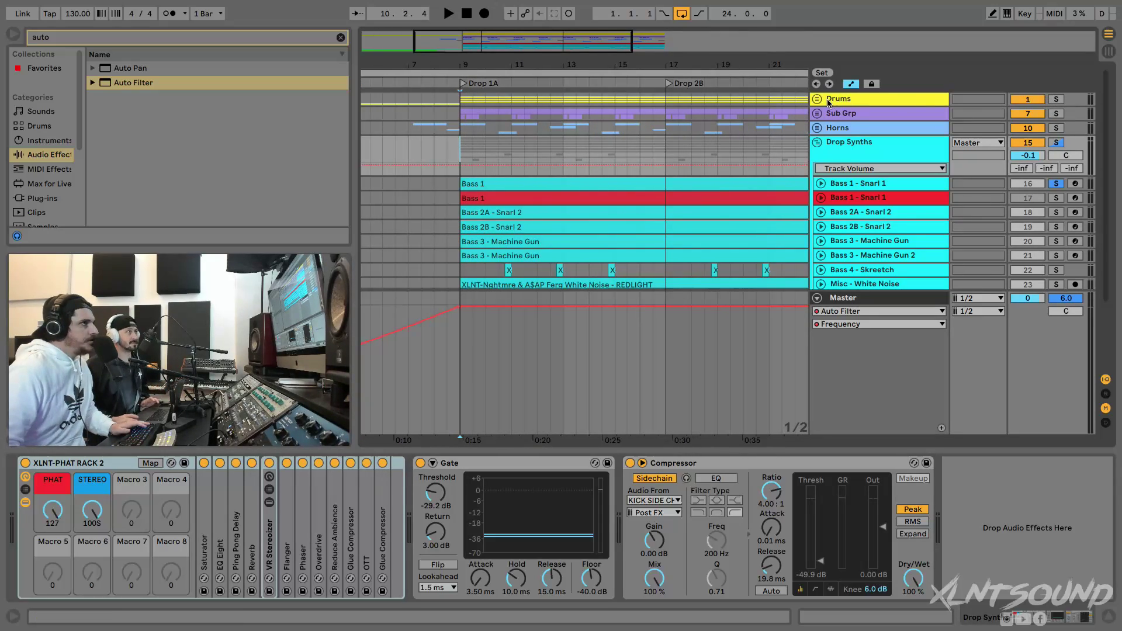
click(1056, 99)
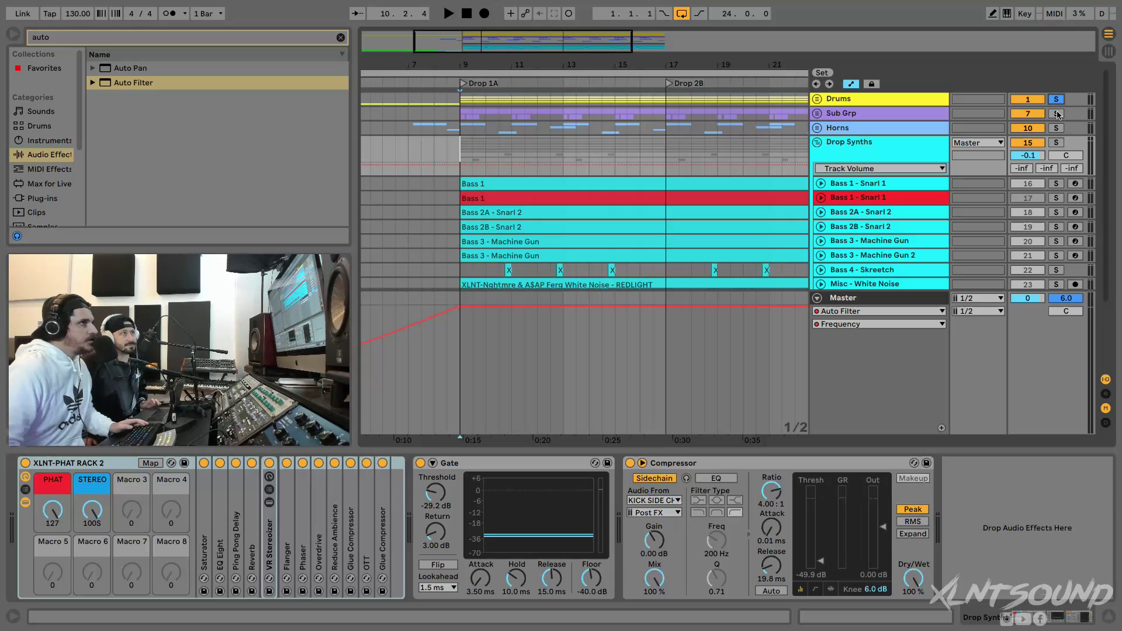
super+click(1056, 114)
super+click(1056, 128)
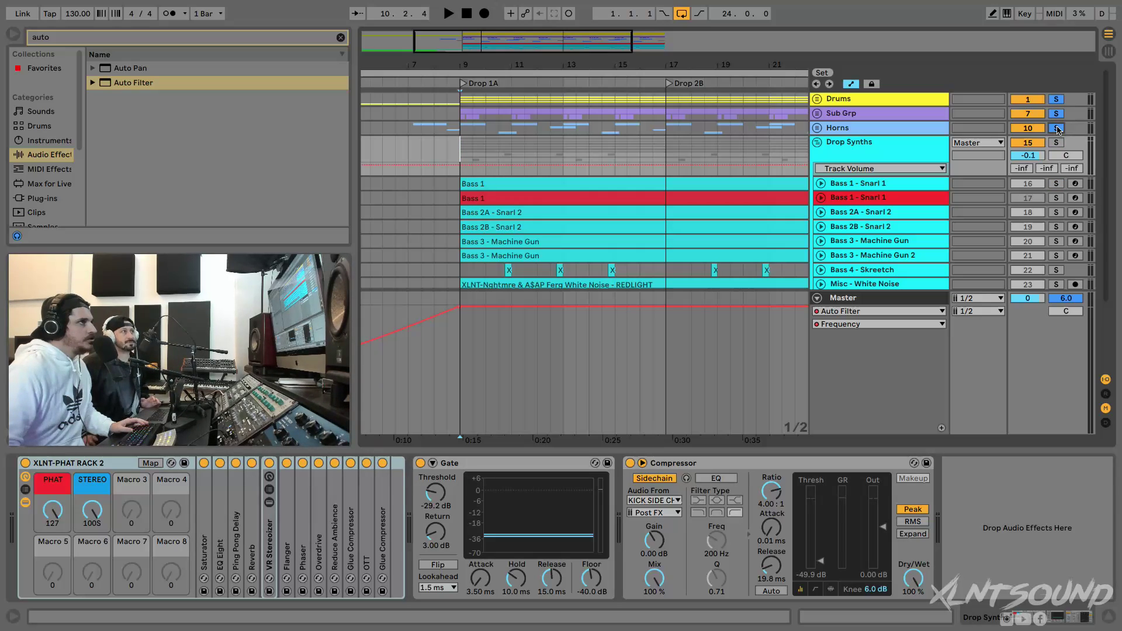
Play the soloed groups from bar 7 into Drop 1A and expand the Drums group during playback
scroll(415, 114, left, 2)
click(455, 114)
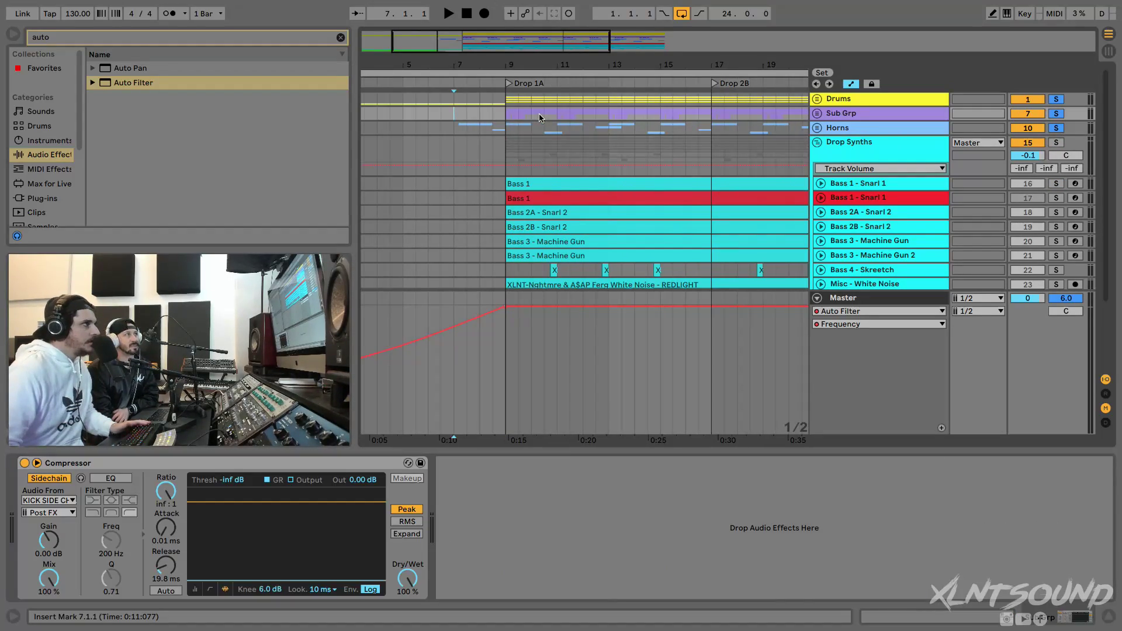
key(space)
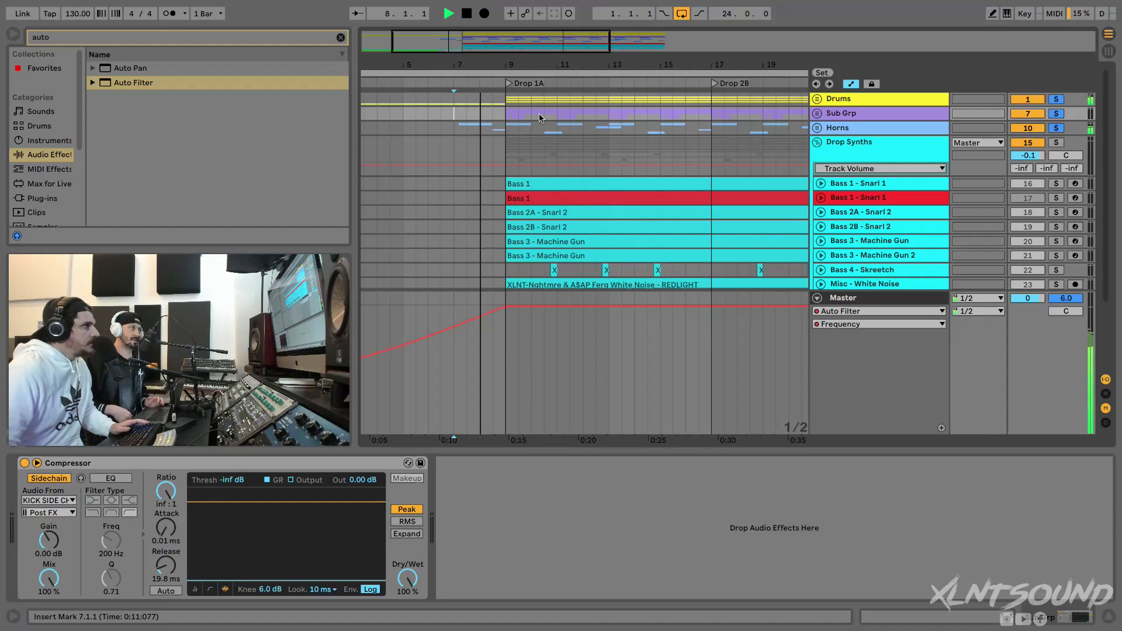
click(818, 99)
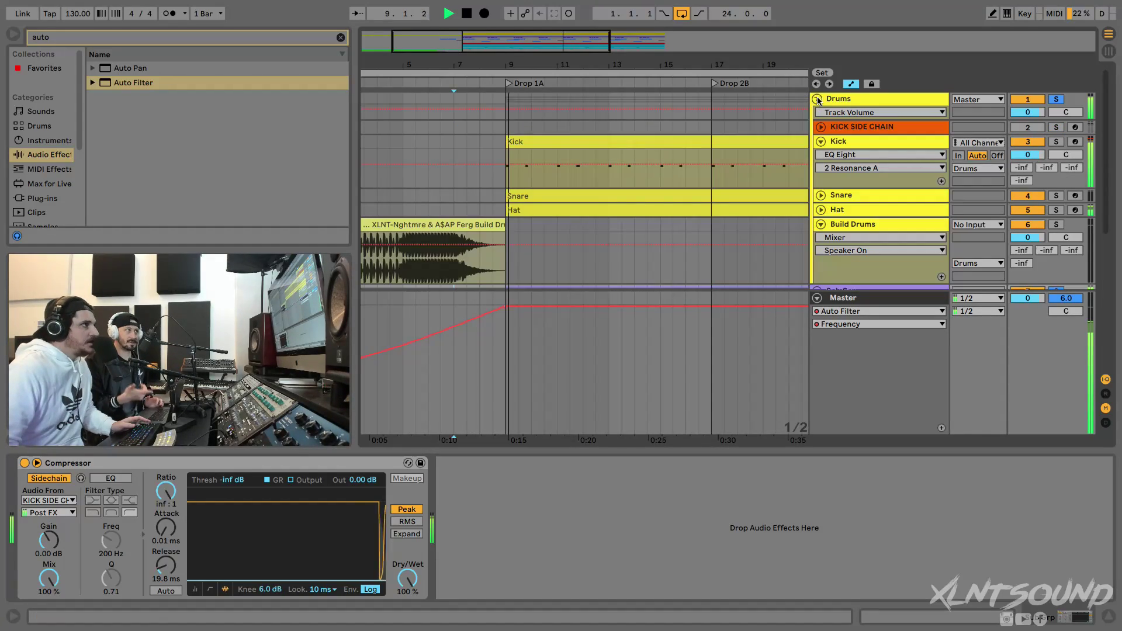
scroll(692, 228, down, 4)
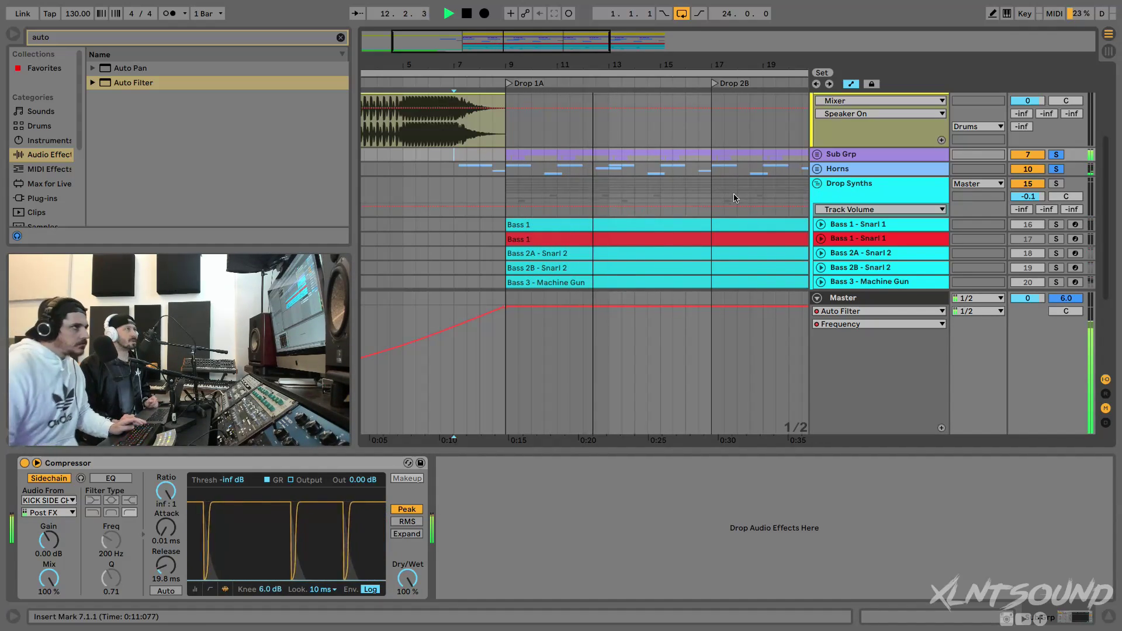
Solo the Drop Synths group to hear it alone, then stop playback and keep its tracks expanded
click(1057, 184)
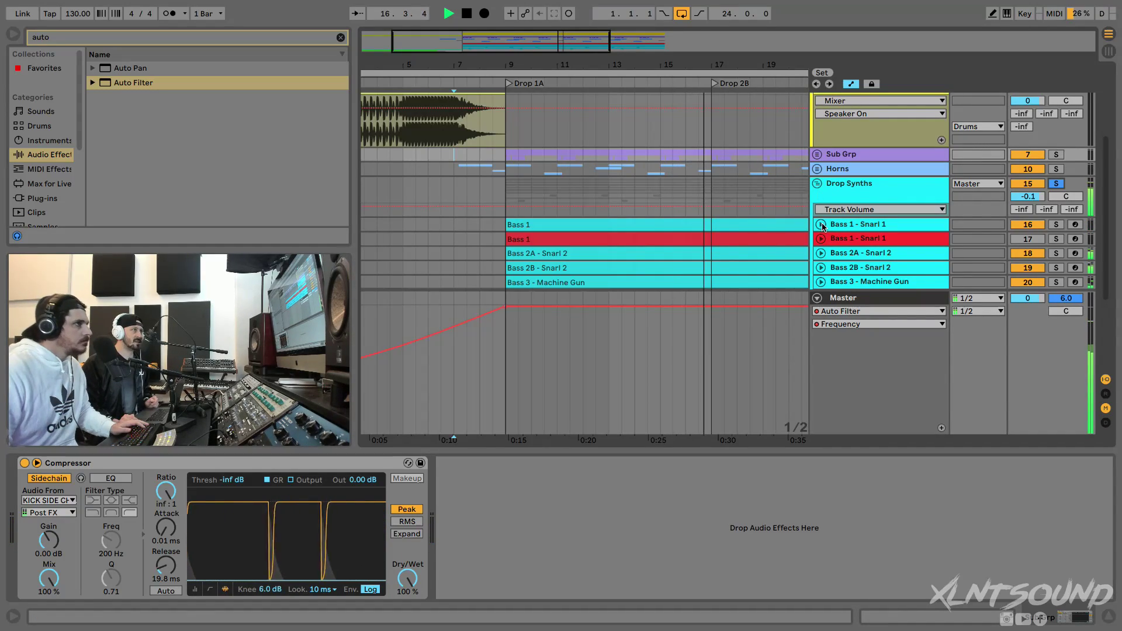
key(space)
click(817, 184)
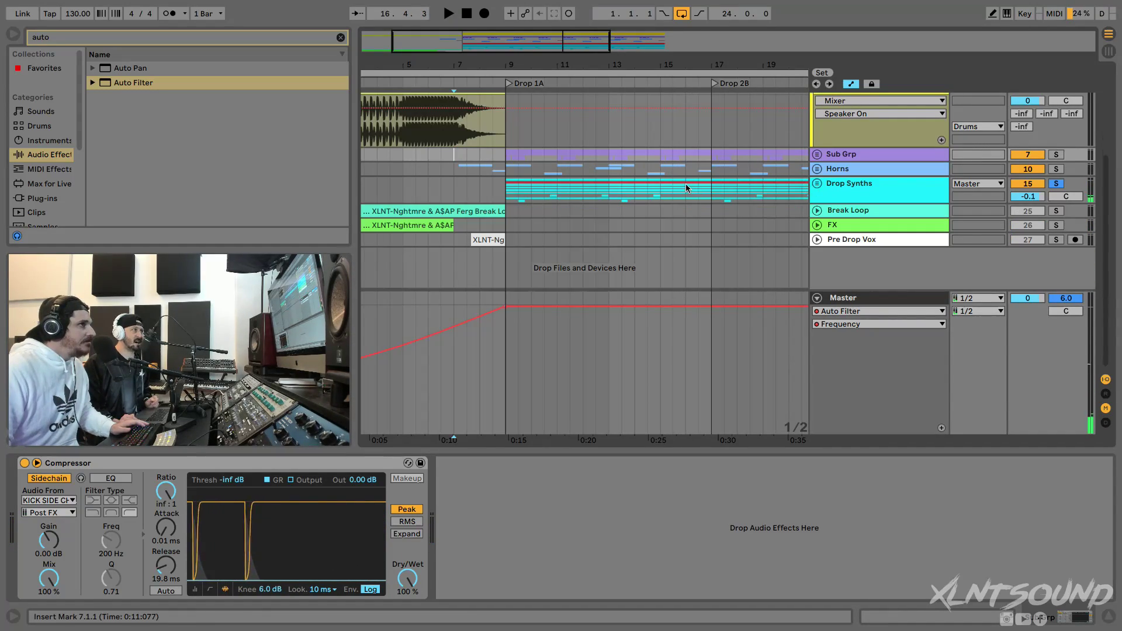
click(816, 184)
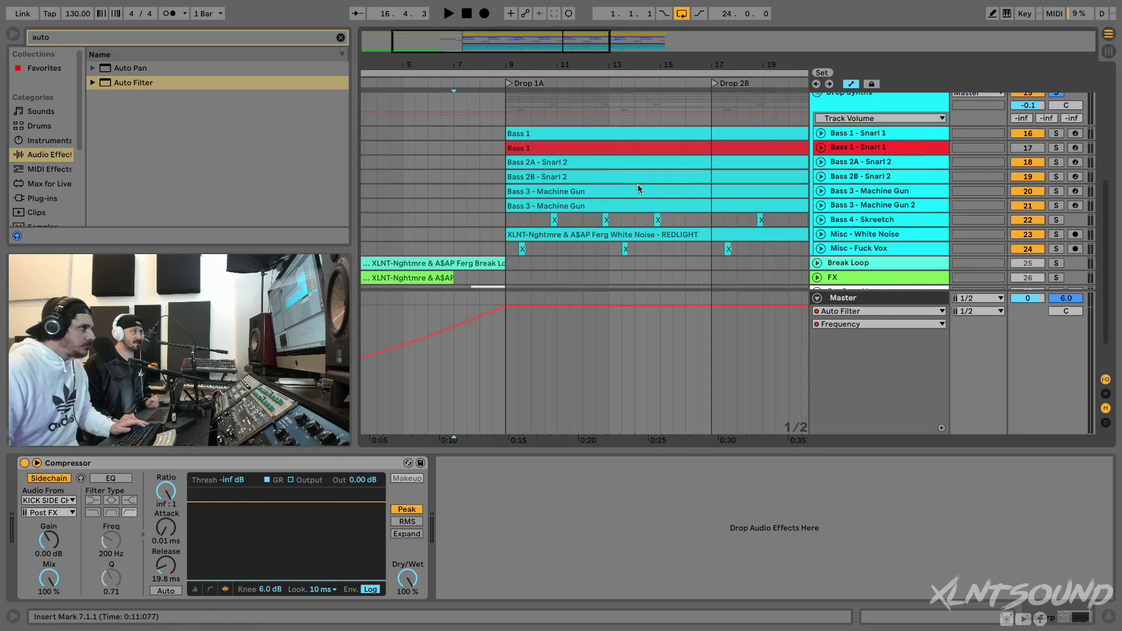
Examine the Bass 3 - Machine Gun track's automation lanes and device chain, then fold the track again
click(537, 148)
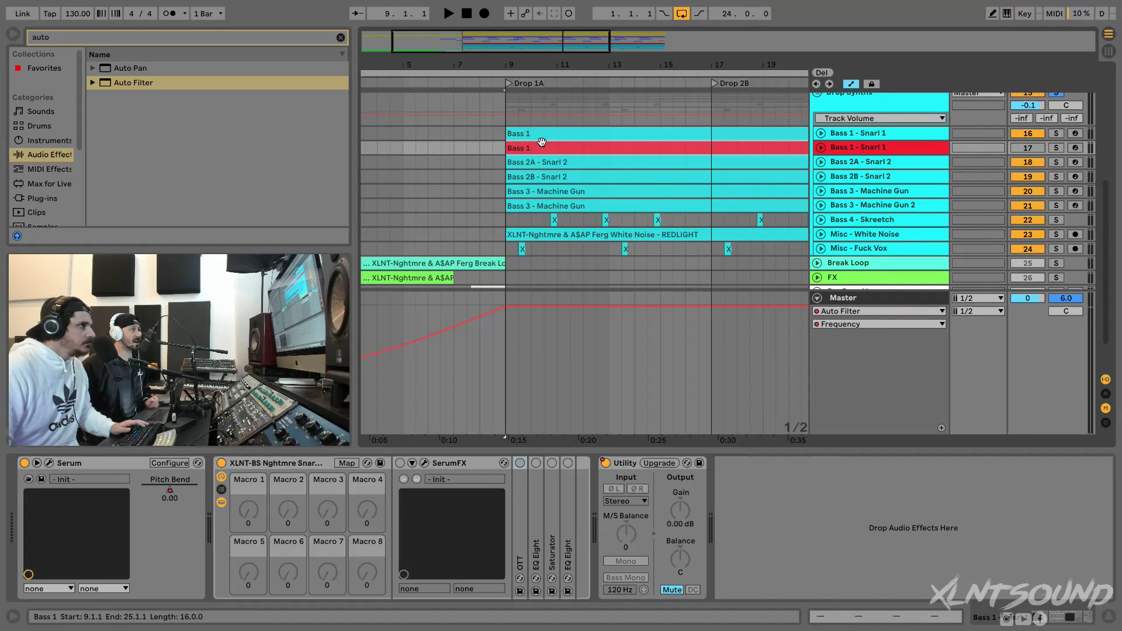
click(821, 191)
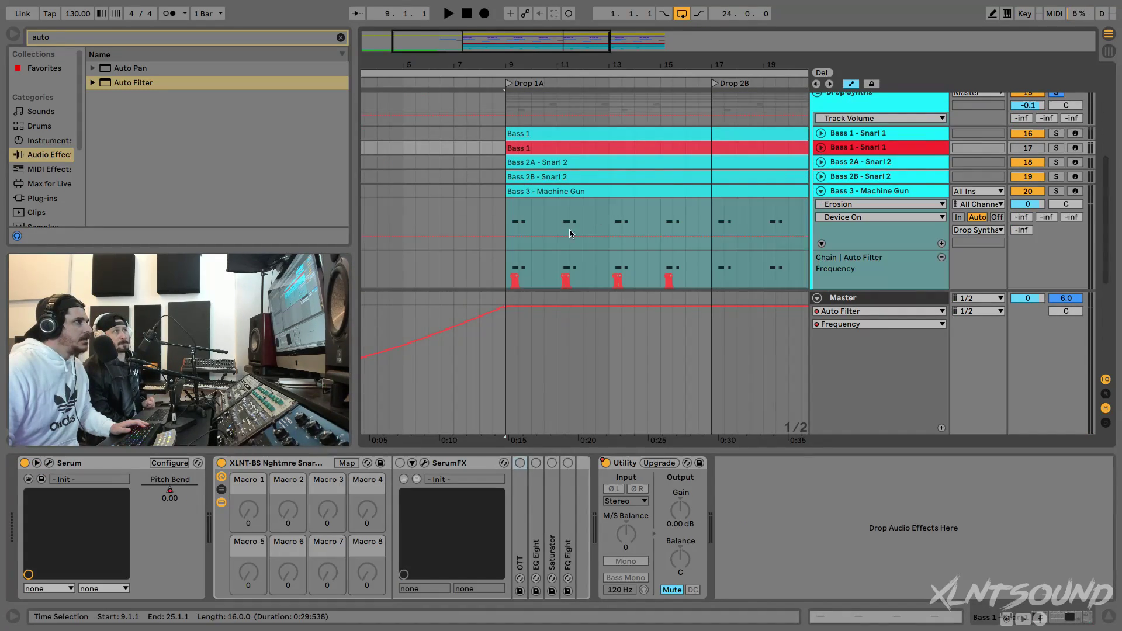
click(510, 204)
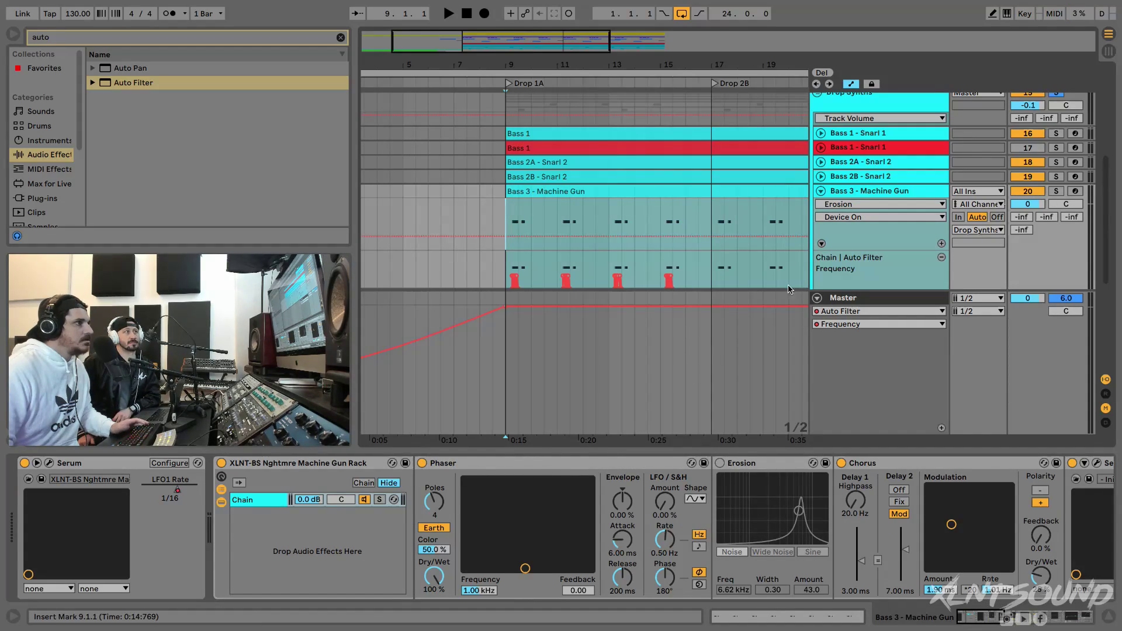
click(820, 191)
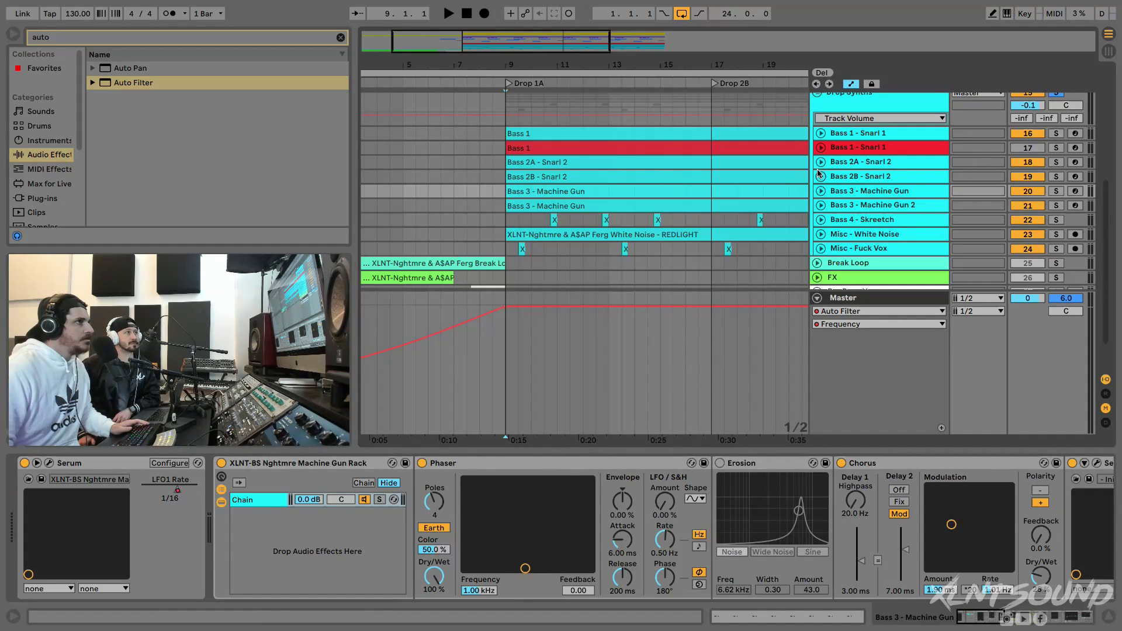
Examine the automation lanes and devices of the first Bass 1 - Snarl 1 track, then fold it
click(821, 134)
click(519, 177)
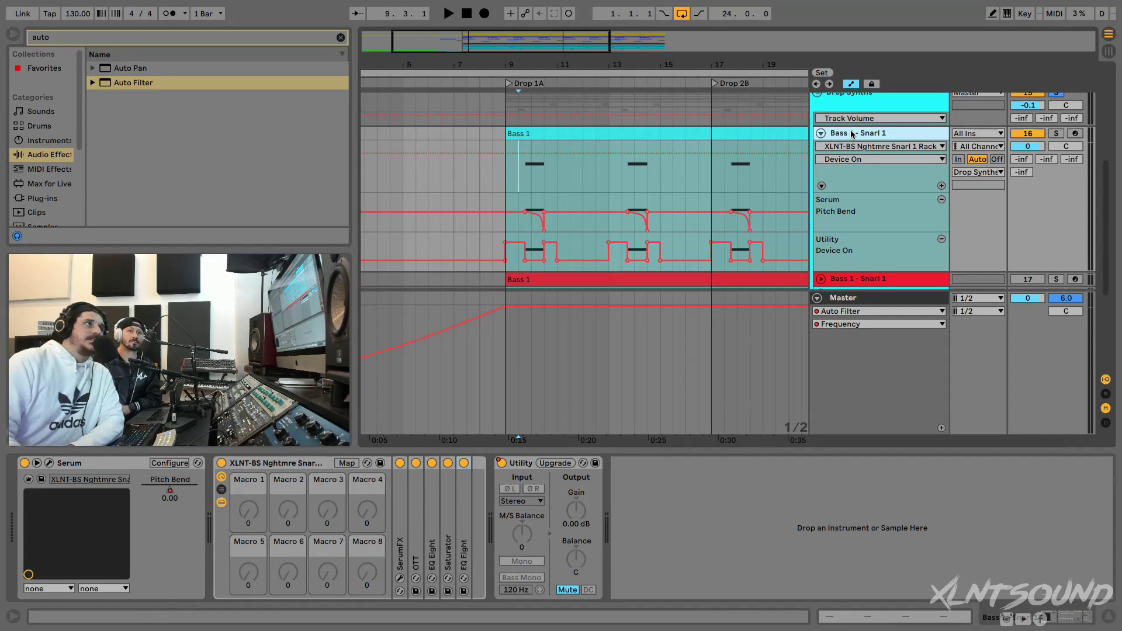
click(820, 134)
Unfold the red Bass 1 - Snarl 1 track and listen to the drop from bar 9
click(819, 149)
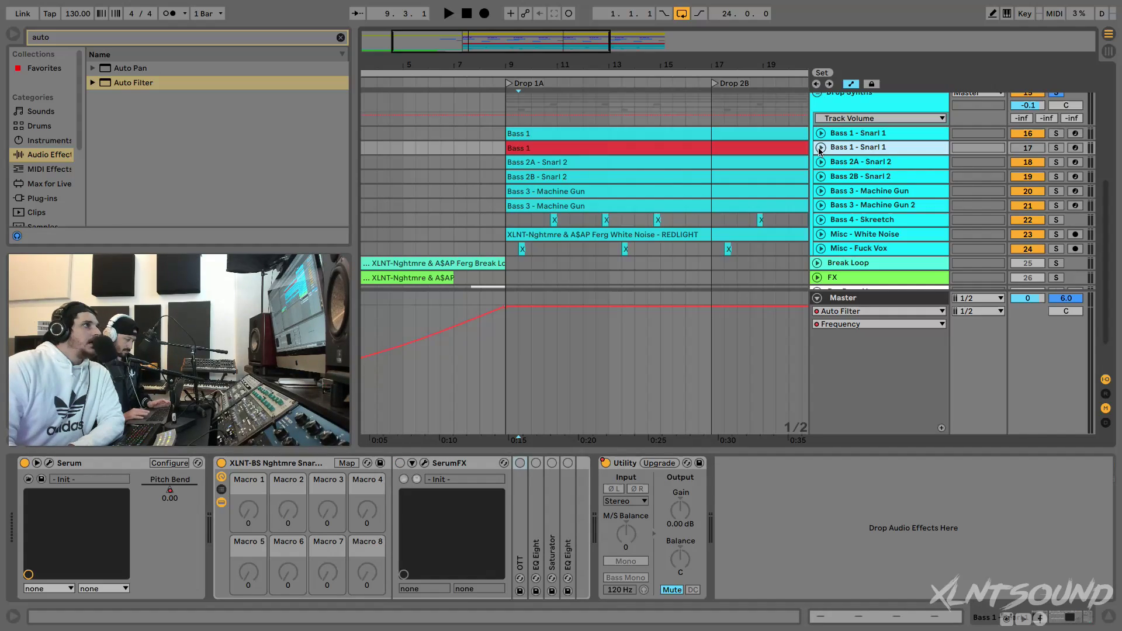
click(820, 148)
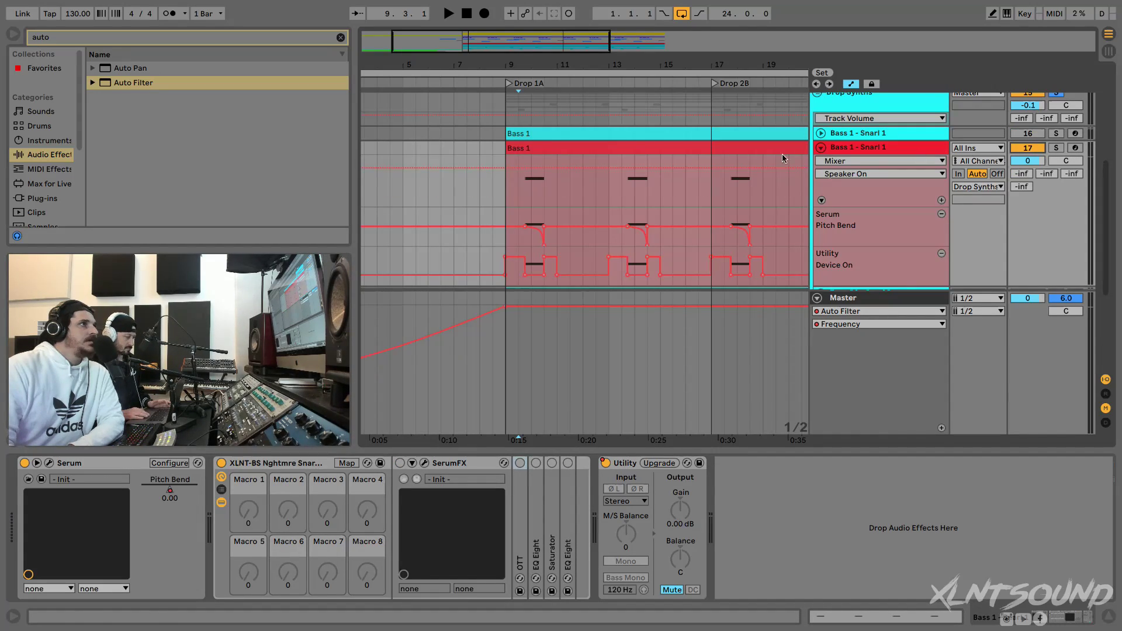
click(651, 149)
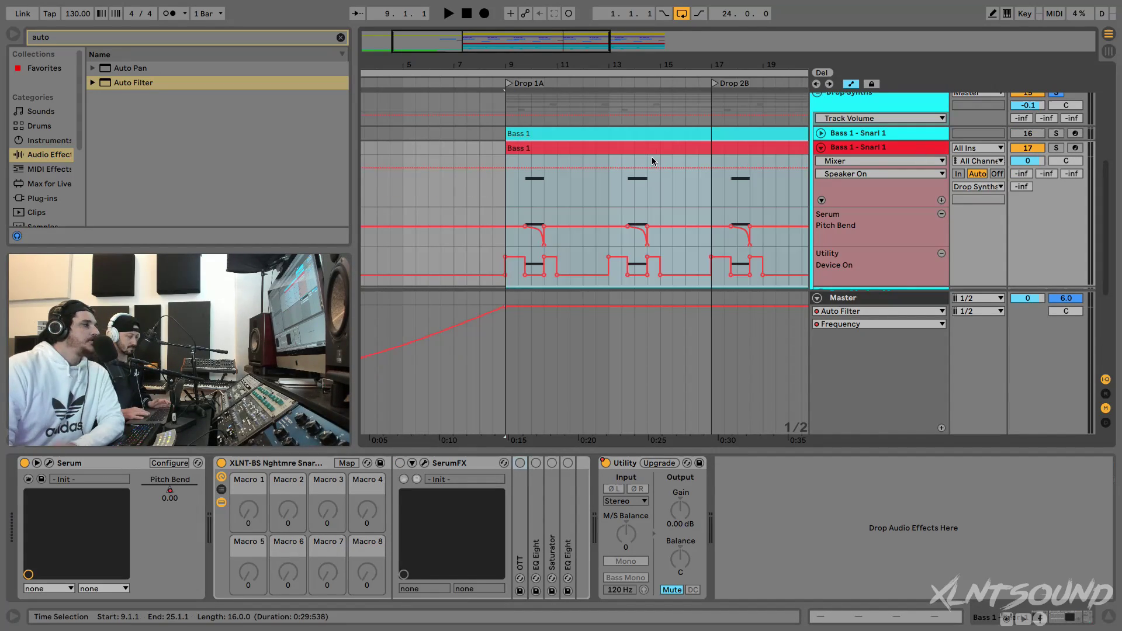
click(506, 186)
key(space)
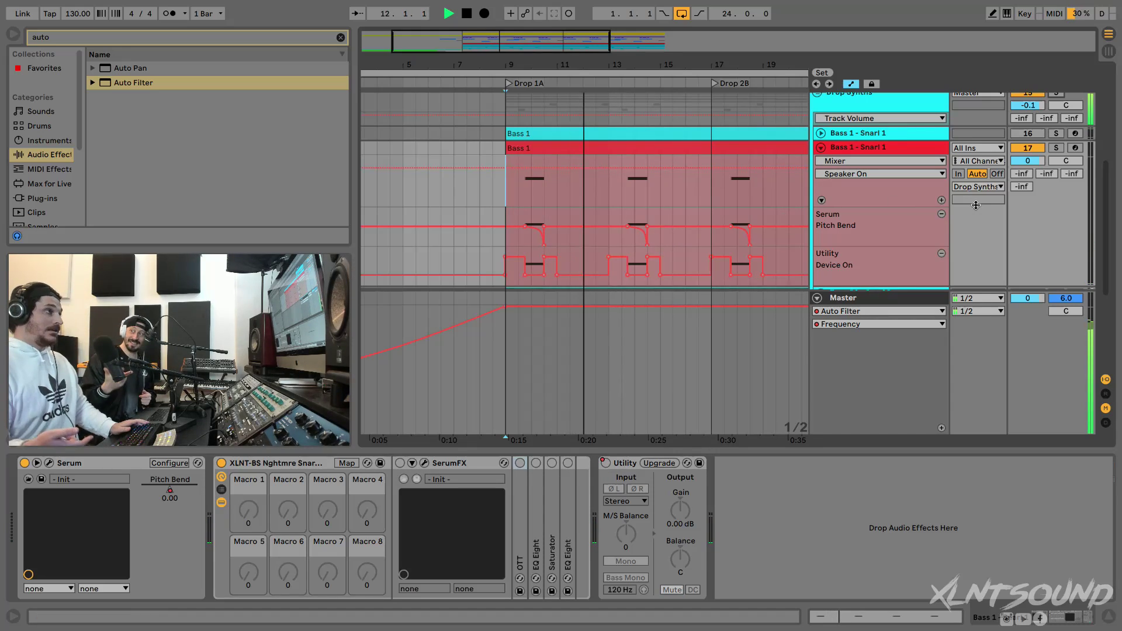
key(space)
Select the Drop Synths group to examine its XLNT-PHAT RACK 2, Gate and Compressor chain
scroll(778, 169, down, 2)
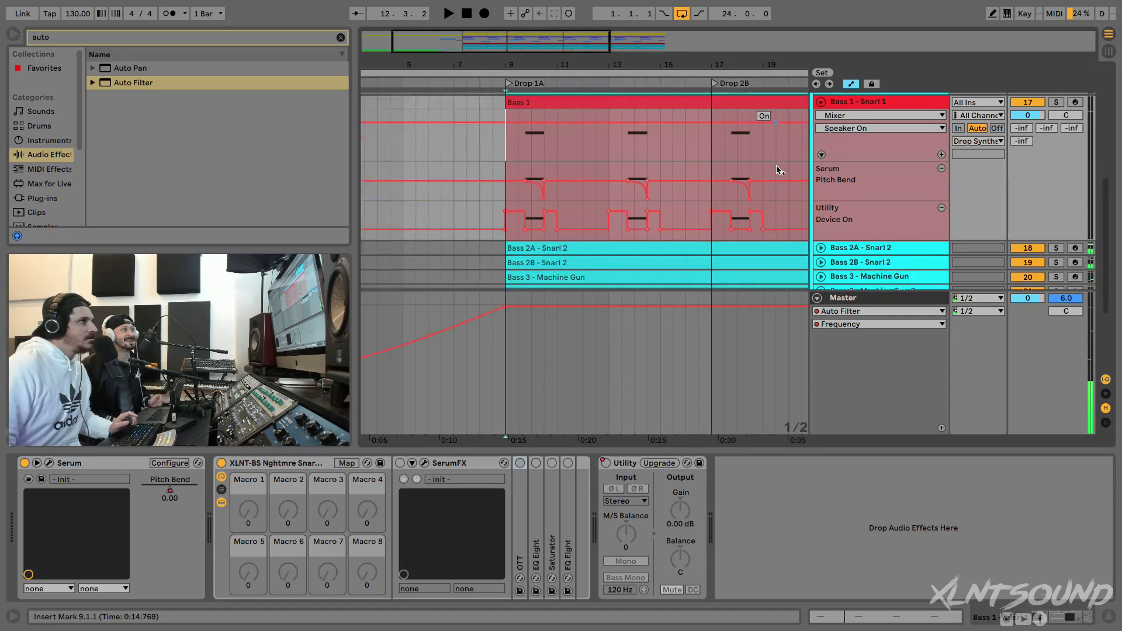
scroll(778, 170, down, 1)
scroll(777, 170, up, 5)
scroll(561, 237, down, 2)
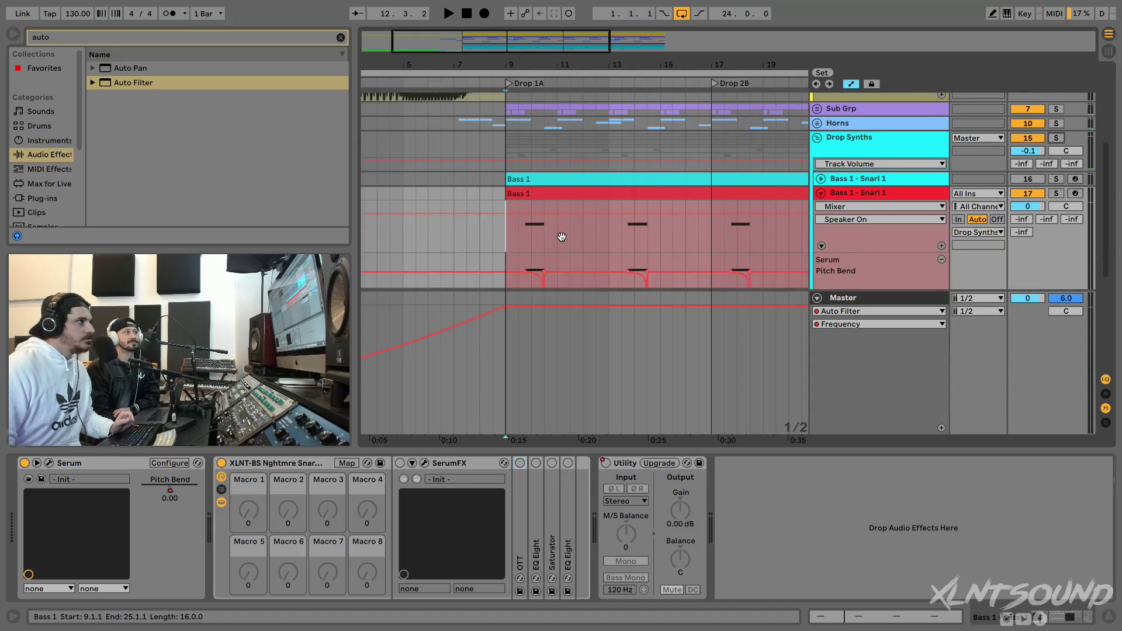
scroll(561, 236, down, 2)
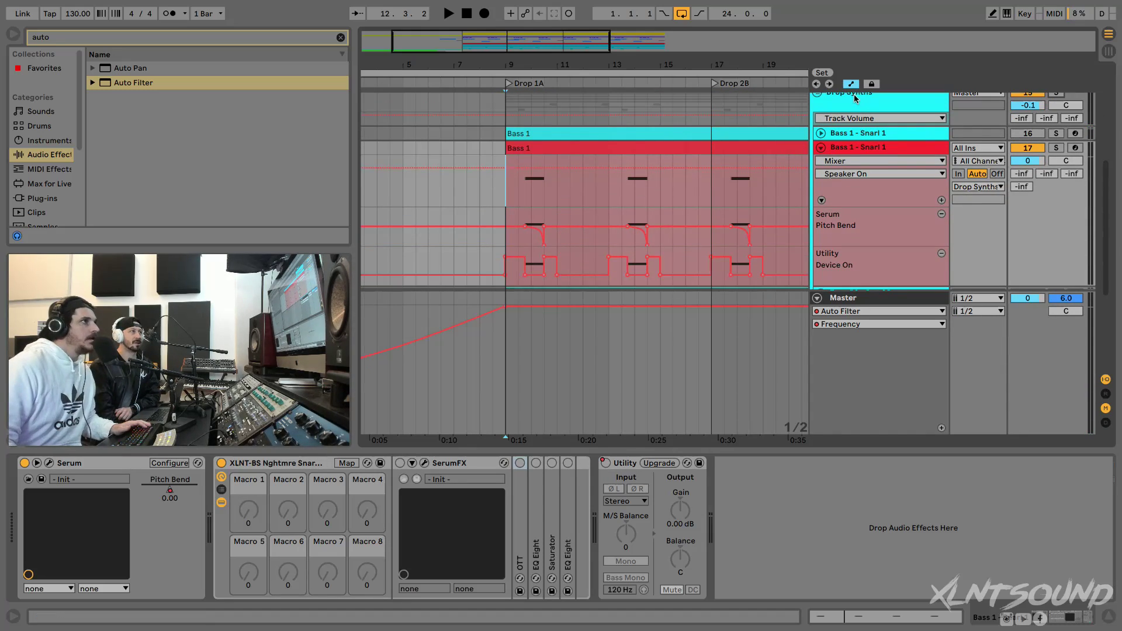
click(846, 147)
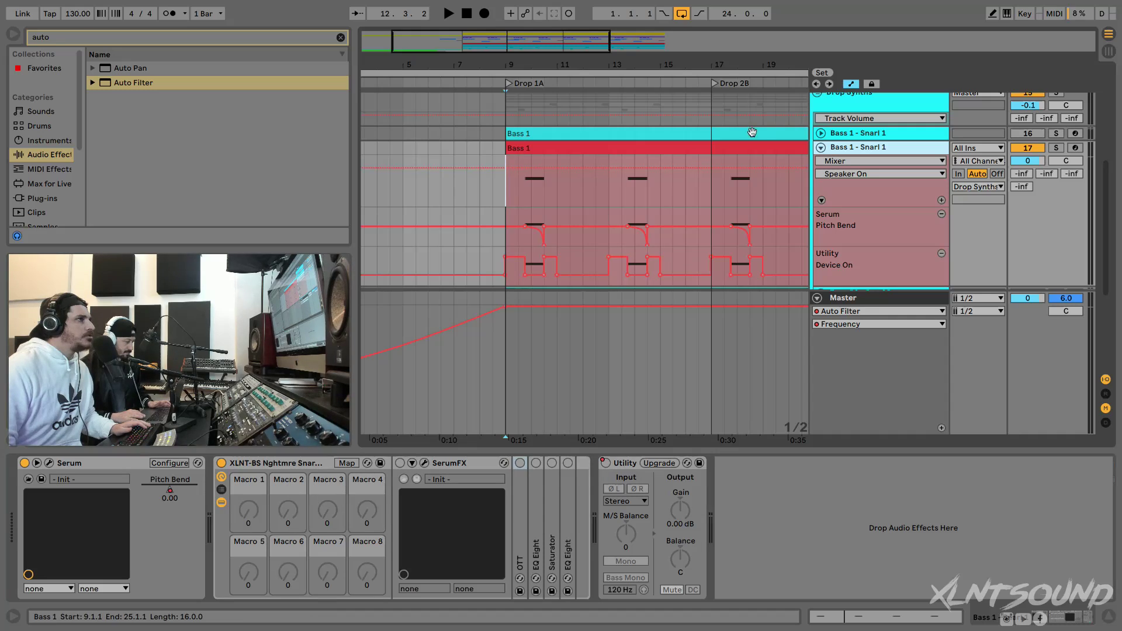
scroll(752, 132, up, 3)
click(853, 153)
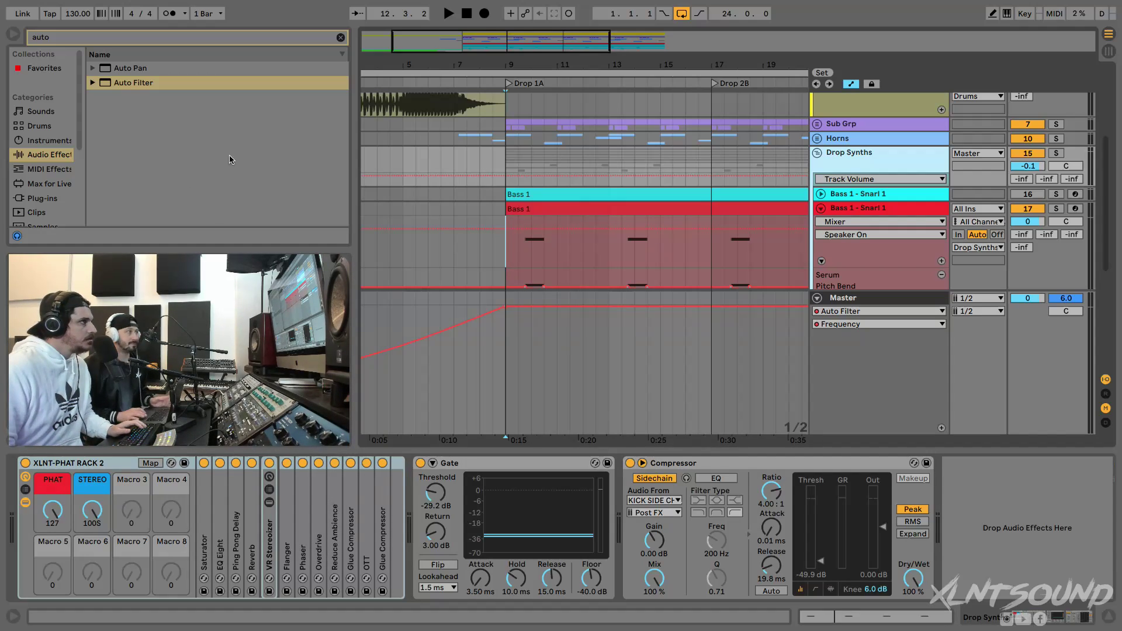
Open the Serum synth on the red Bass 1 - Snarl 1 track and reposition its window
drag(496, 67, 497, 87)
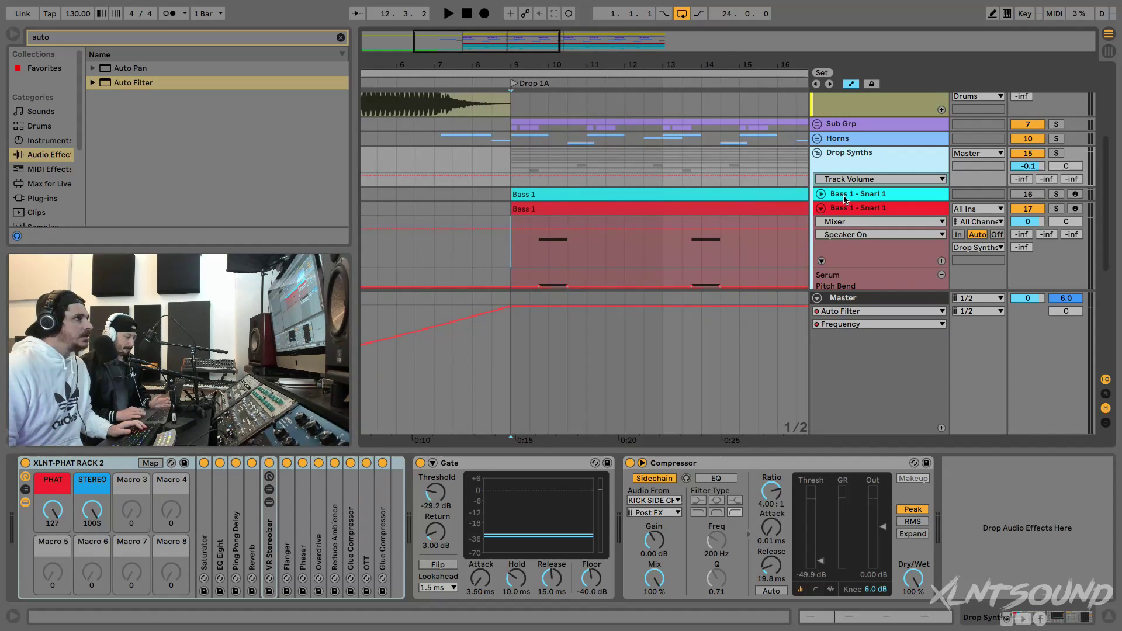
click(878, 208)
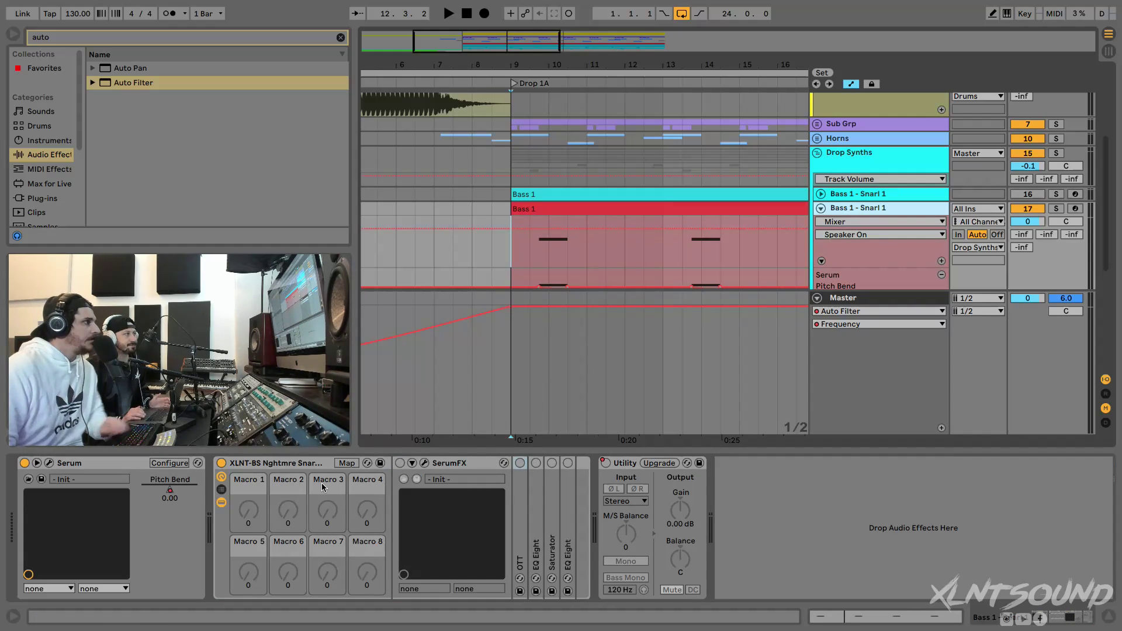
click(50, 463)
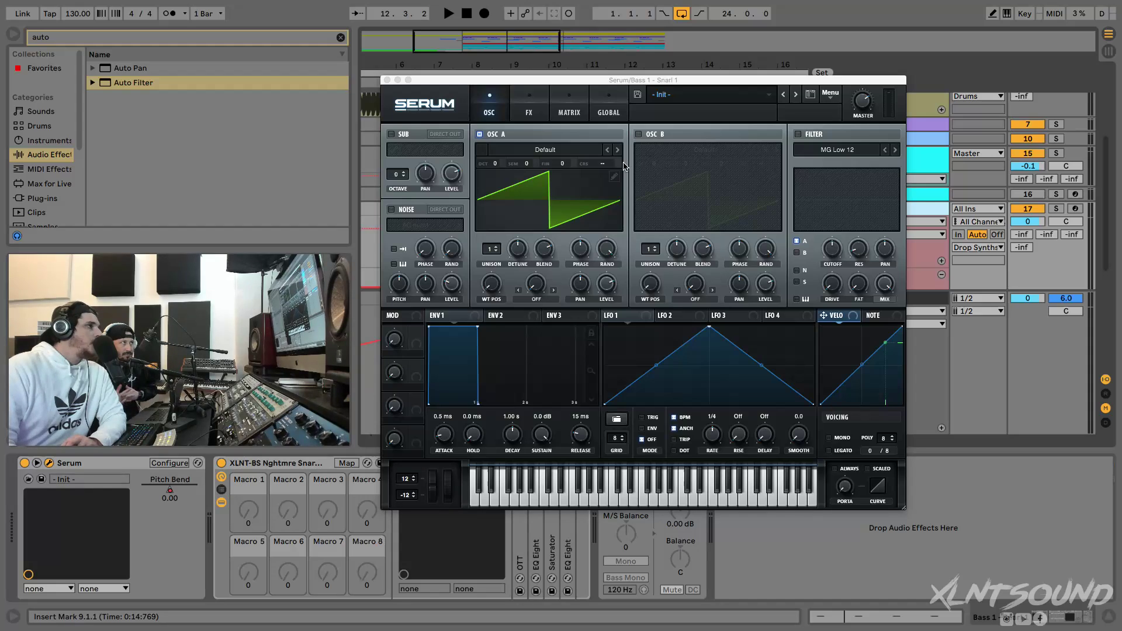
drag(669, 79, 675, 55)
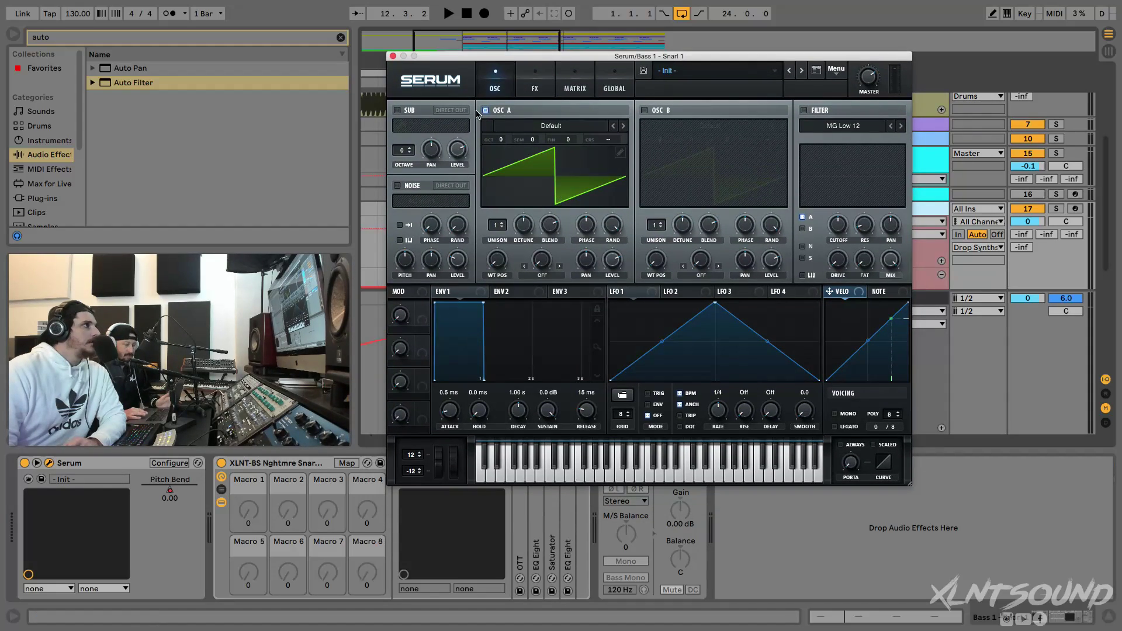
Load the Analog wavetable Basic Shapes into Serum's oscillator A and set its unison to 5 voices
click(522, 128)
mouse_move(521, 142)
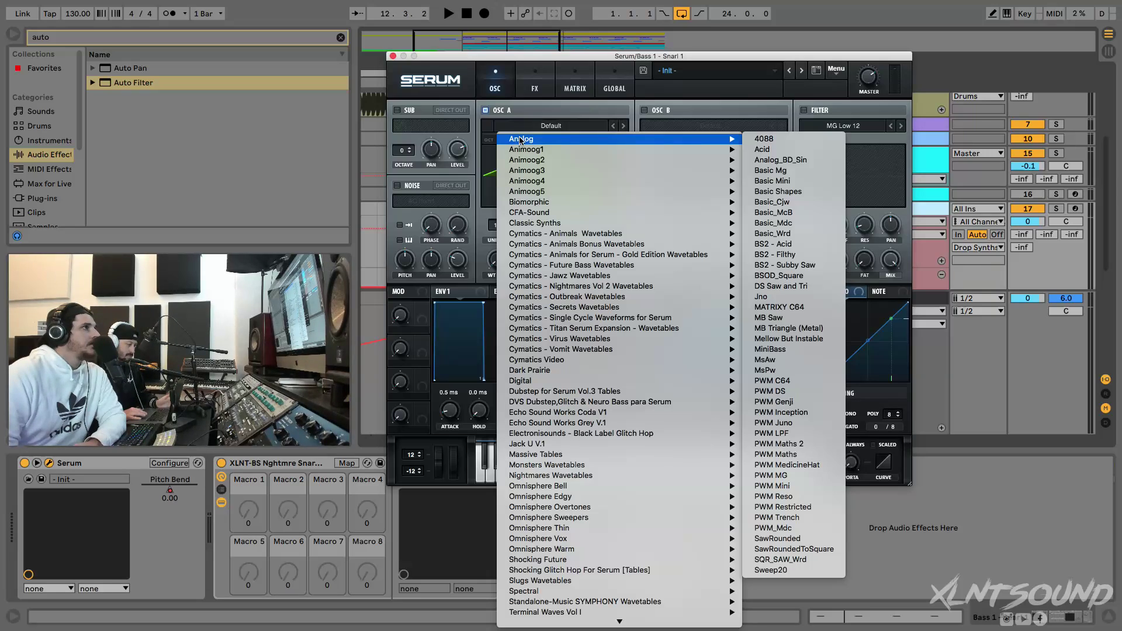
click(798, 189)
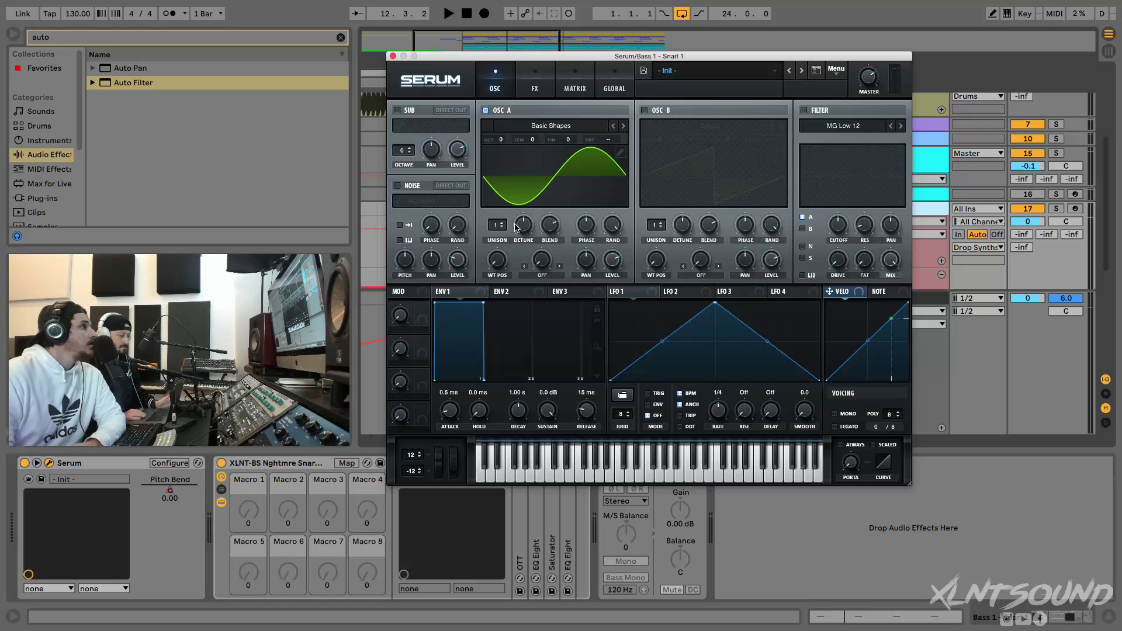
drag(496, 228, 500, 210)
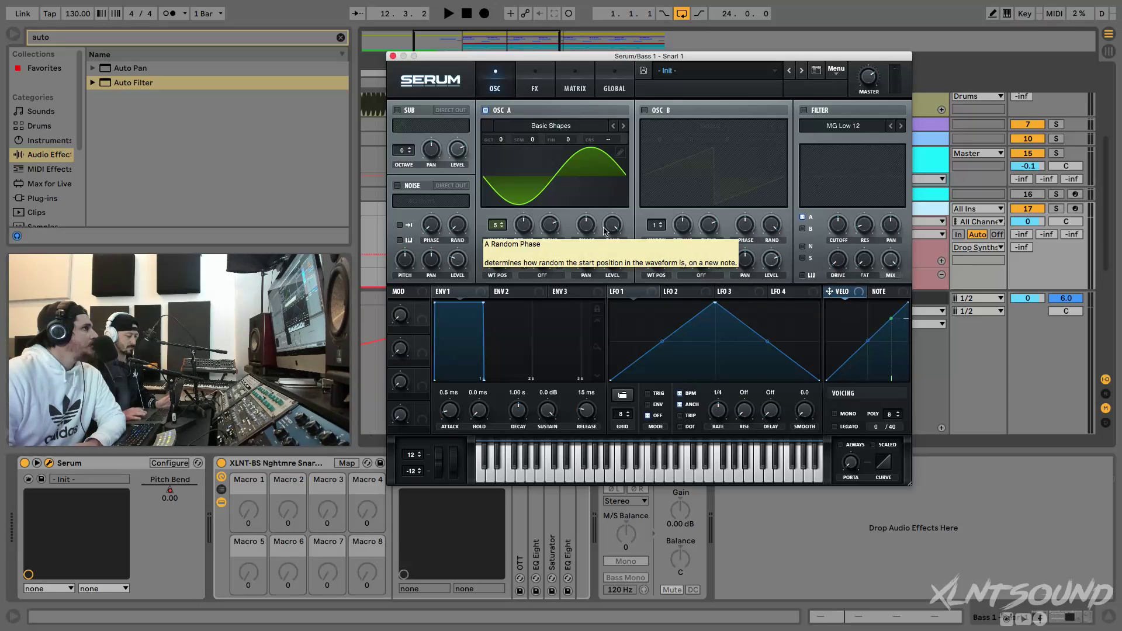
Set oscillator A's warp mode to FM (from B)
mouse_move(613, 227)
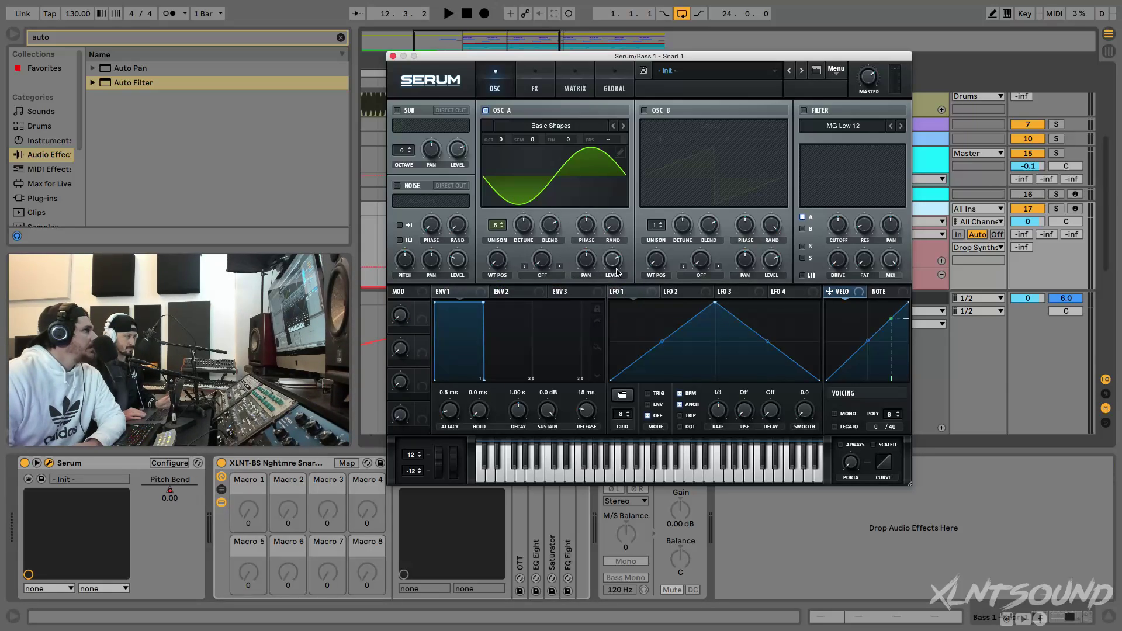
click(539, 277)
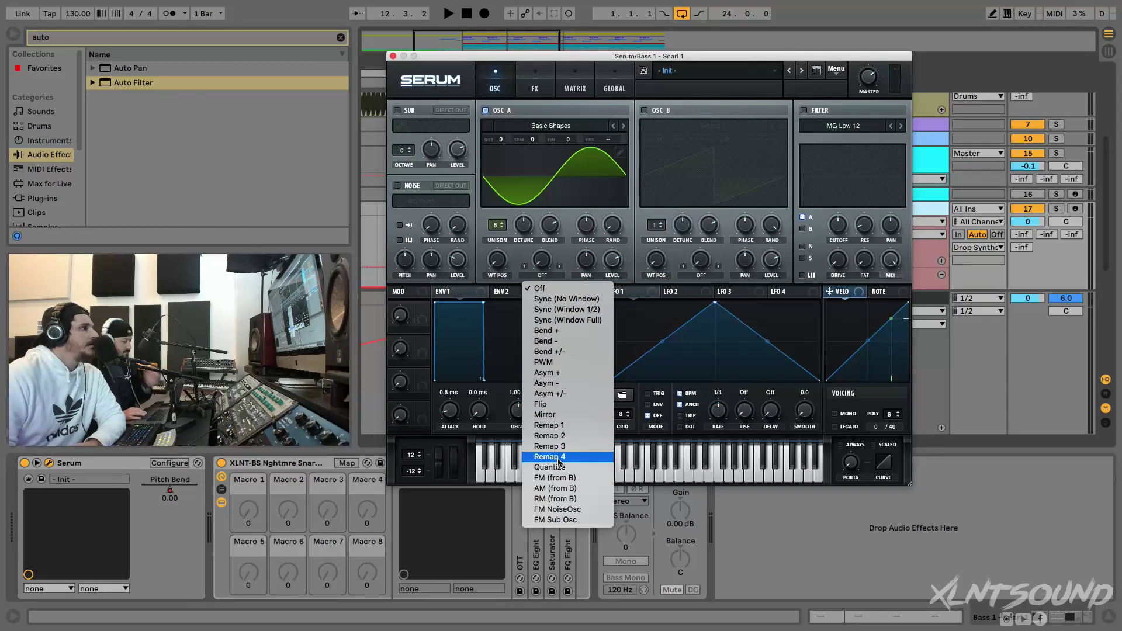
click(558, 478)
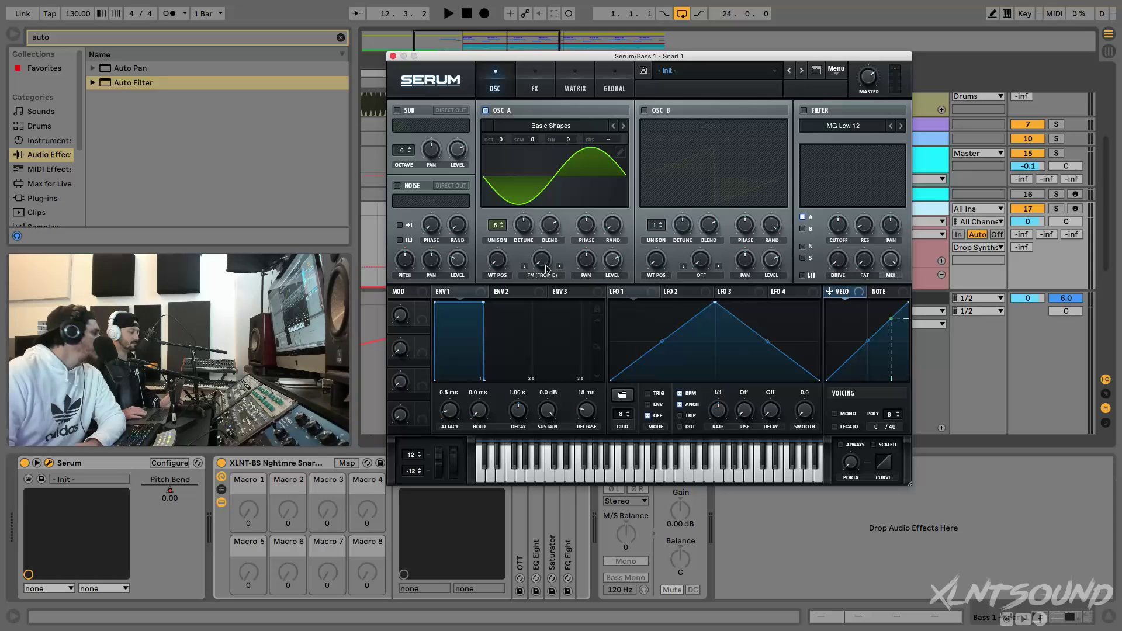
Adjust oscillator A's FM amount, then enable oscillator B and load the Vowel wavetable Retro_Speaking into it
drag(536, 267, 541, 208)
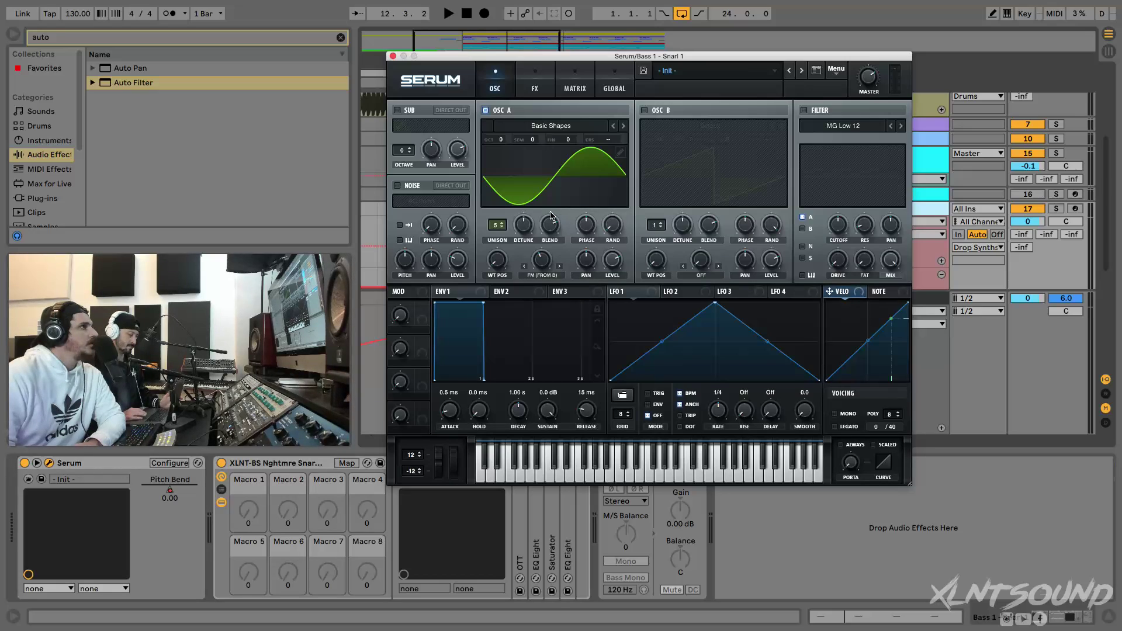
click(644, 110)
click(710, 125)
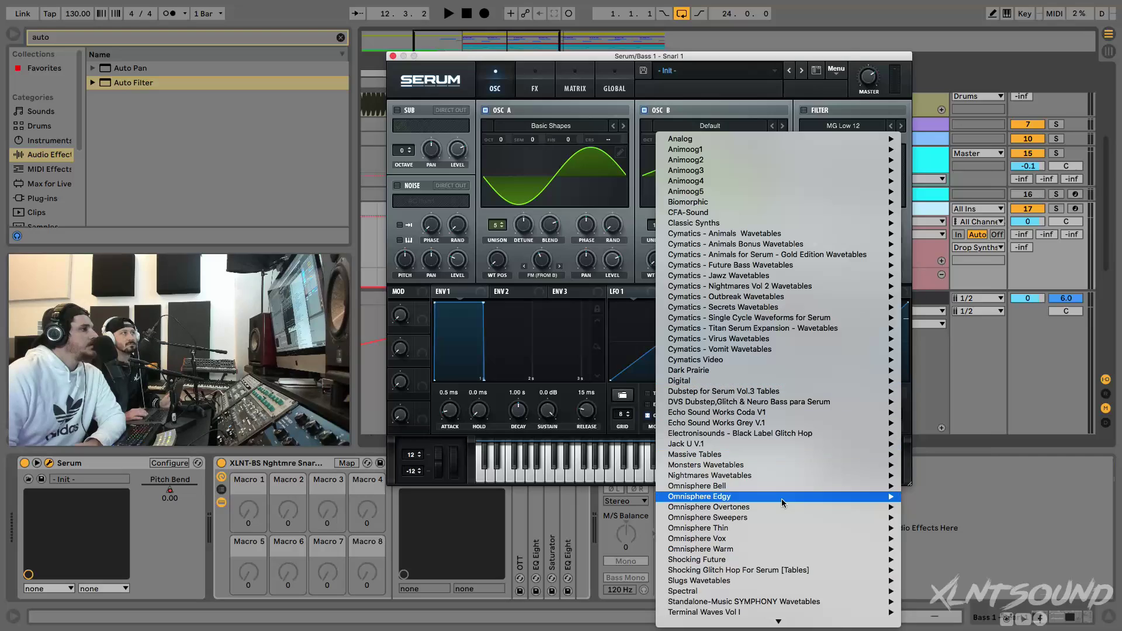
mouse_move(760, 592)
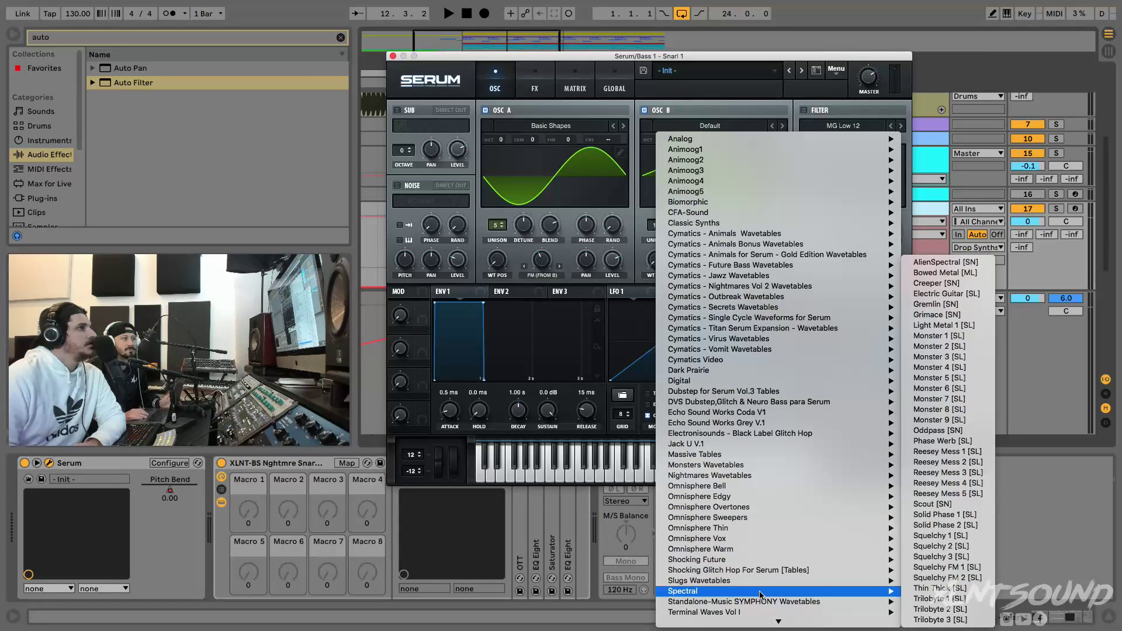
mouse_move(752, 622)
mouse_move(725, 583)
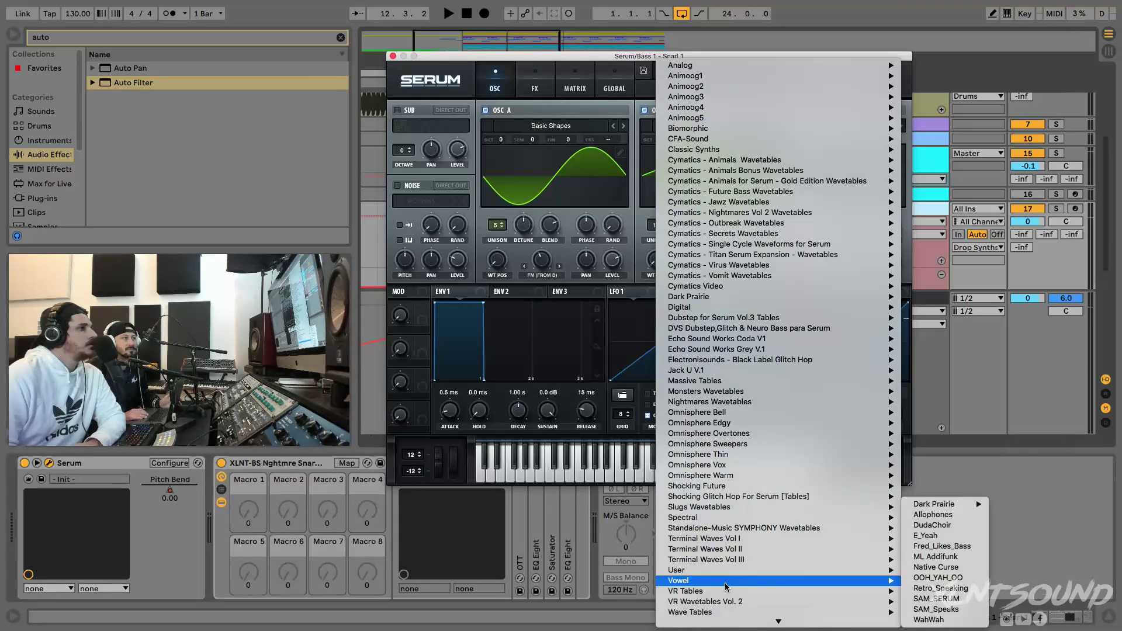
click(933, 589)
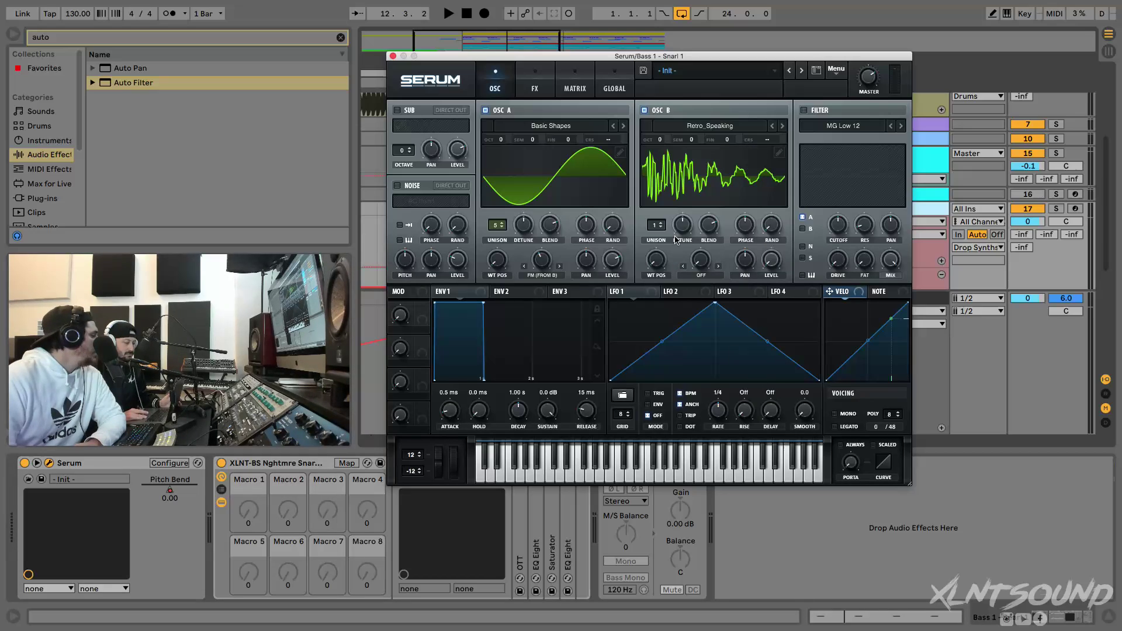
Set oscillator B's unison to 4 voices and its warp mode to Bend -
drag(655, 226, 659, 195)
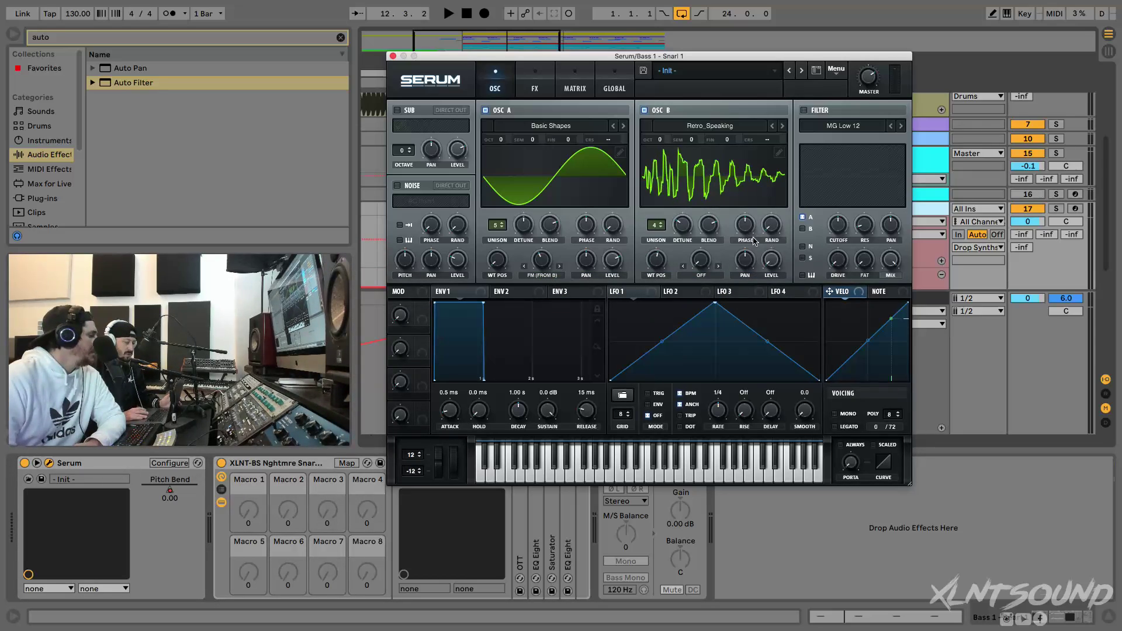
click(717, 270)
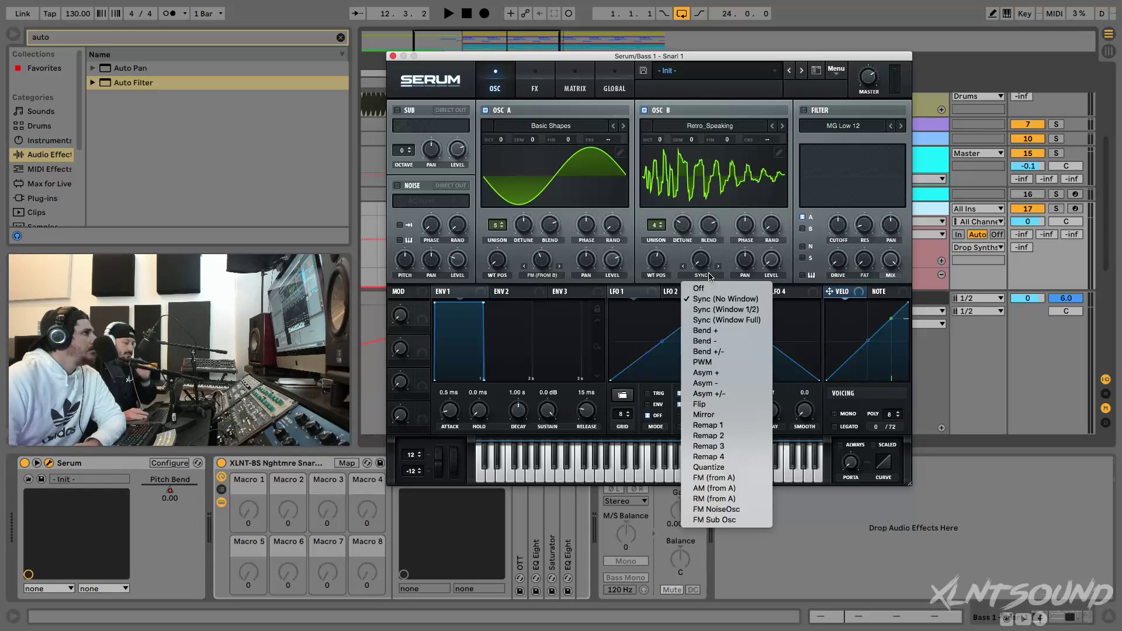
click(711, 343)
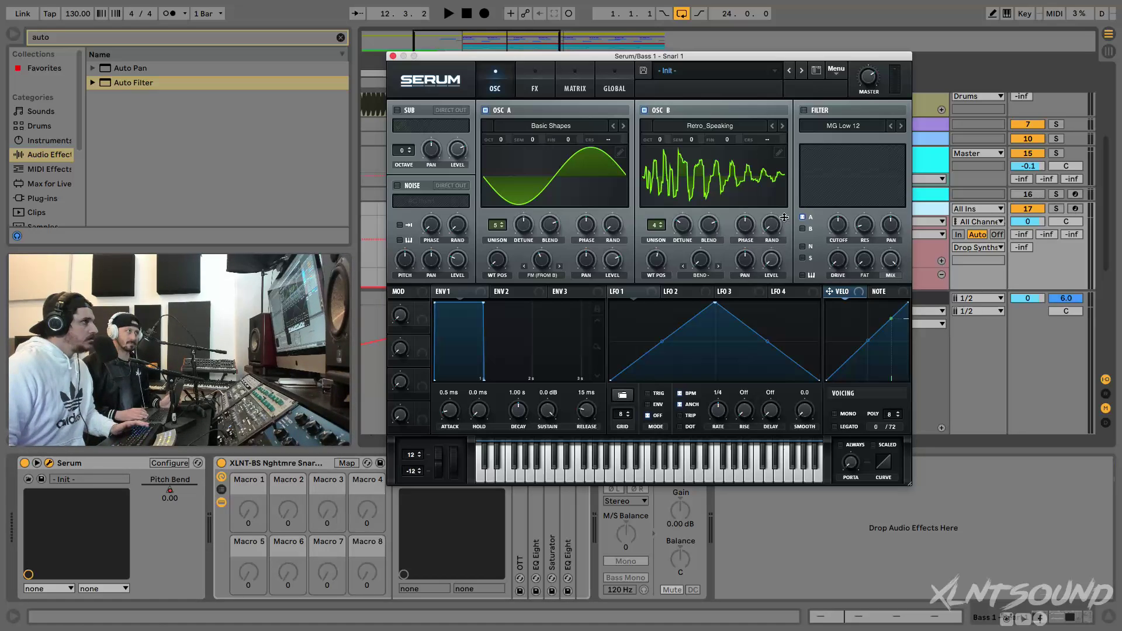
Play back the two-oscillator patch, briefly soloing track 17, and return the track to active and unsoloed
key(space)
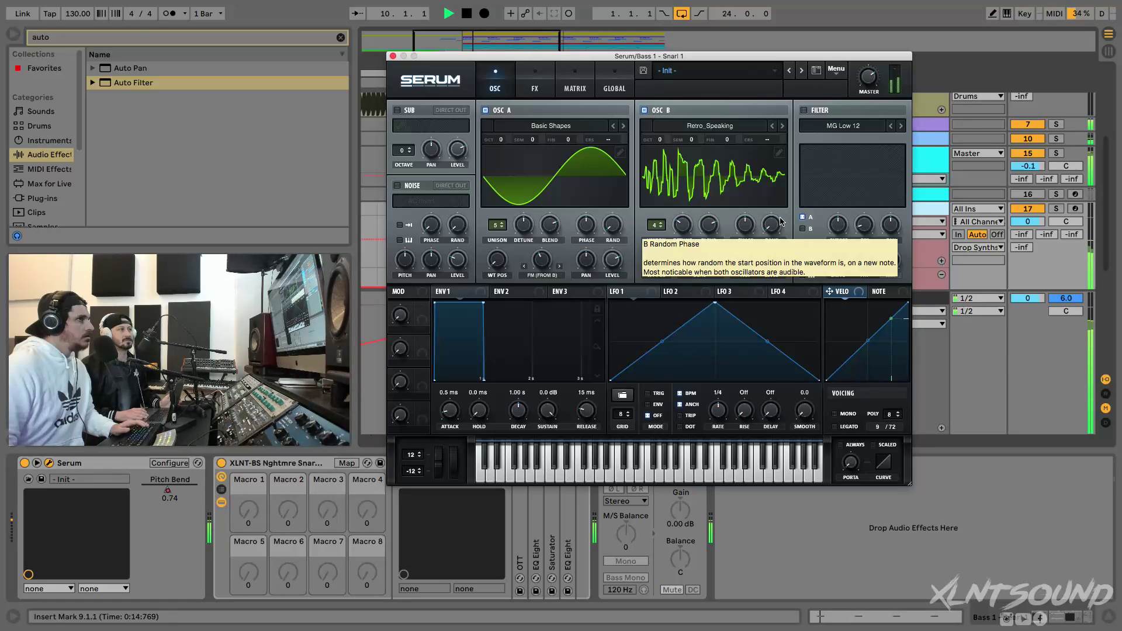
key(space)
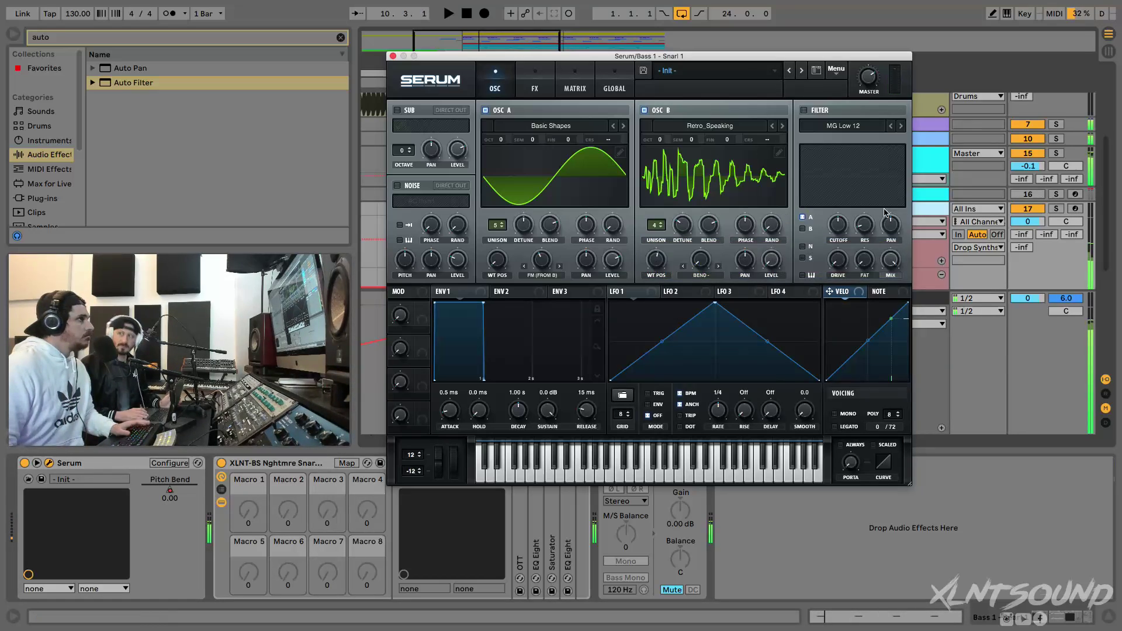
click(1056, 209)
key(space)
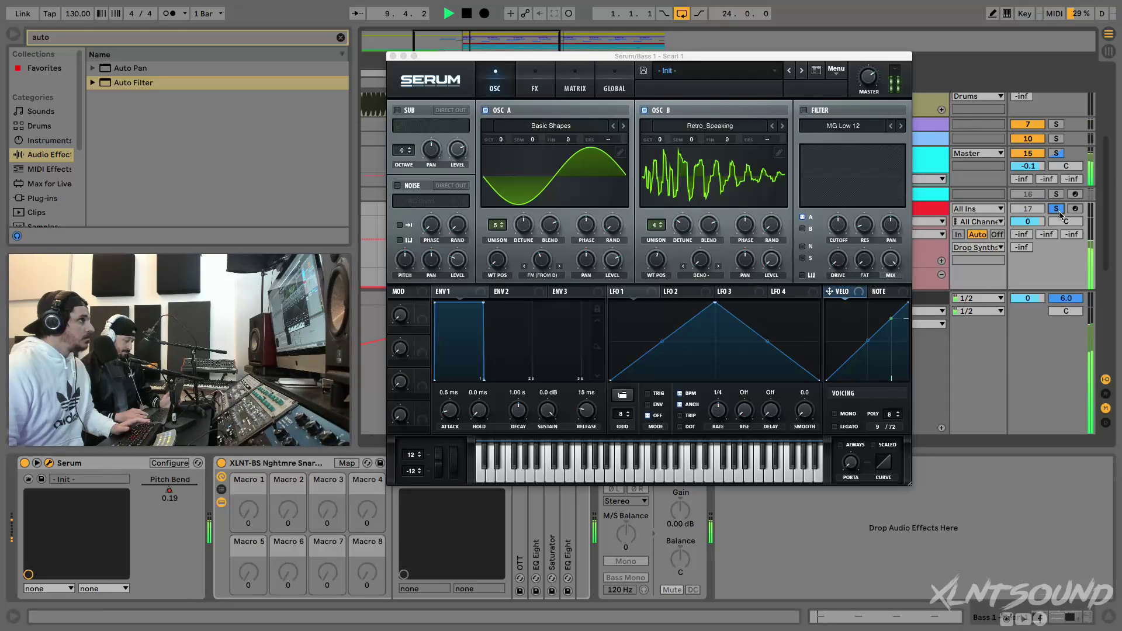
click(1056, 209)
click(1029, 209)
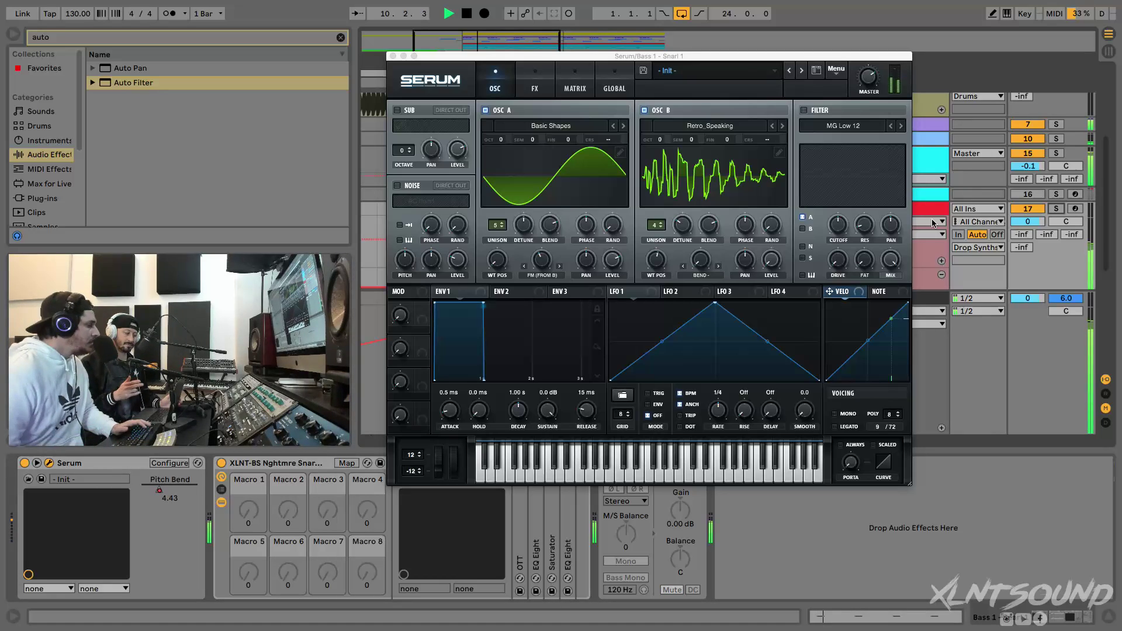
key(space)
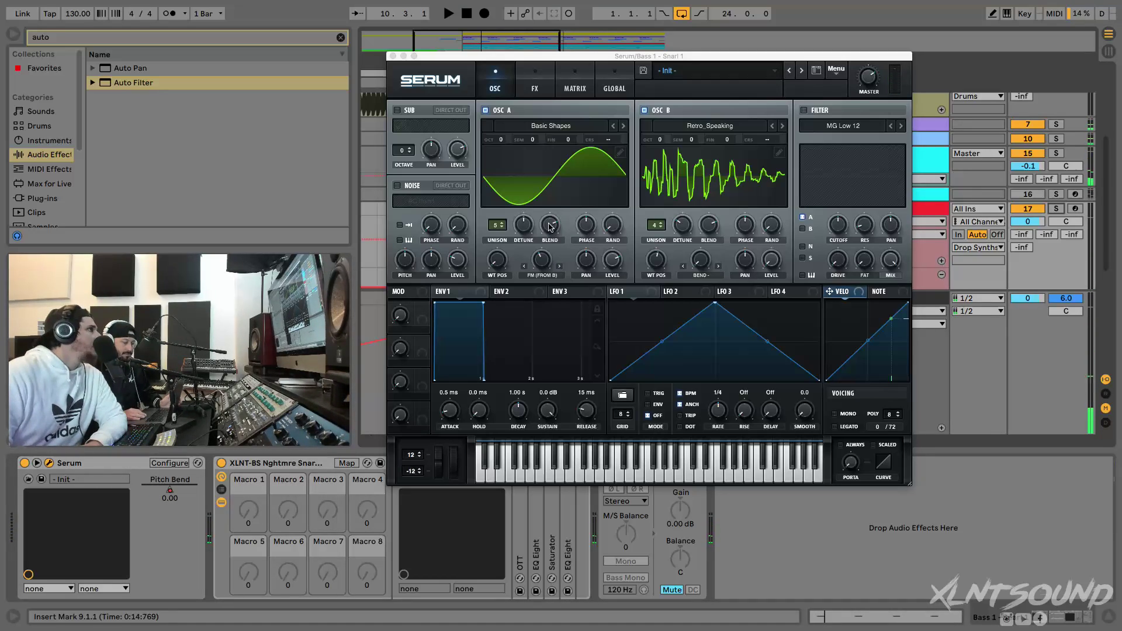
Enable the sub oscillator with Direct Out, and turn on the filter with the Flanges type Phs 48-
click(397, 110)
click(442, 111)
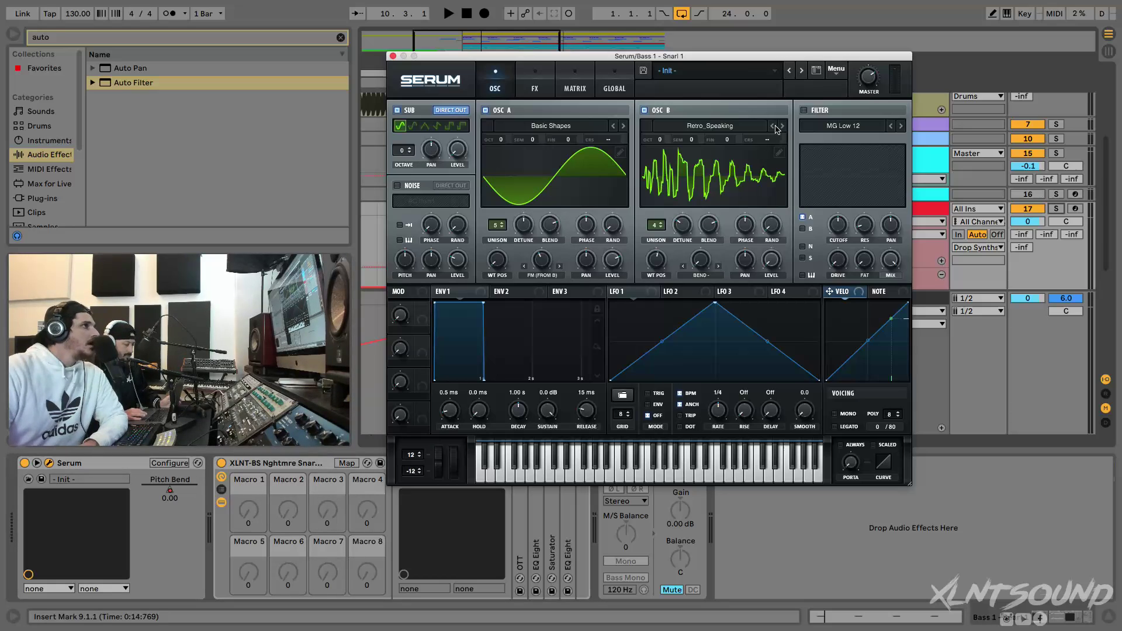
click(804, 110)
click(828, 128)
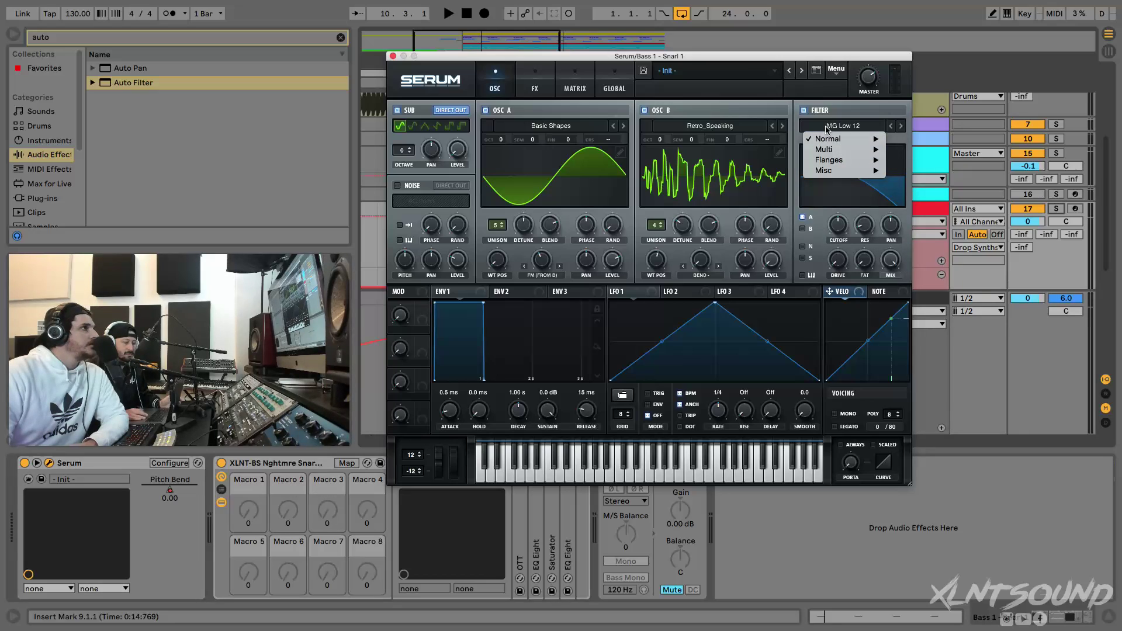
mouse_move(815, 169)
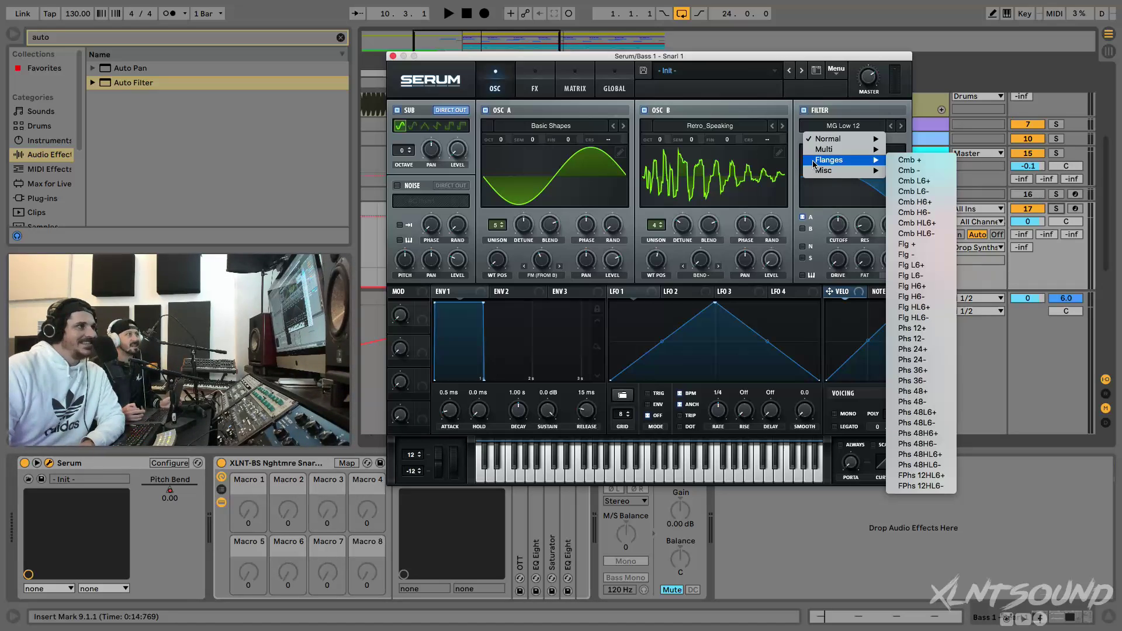
click(913, 403)
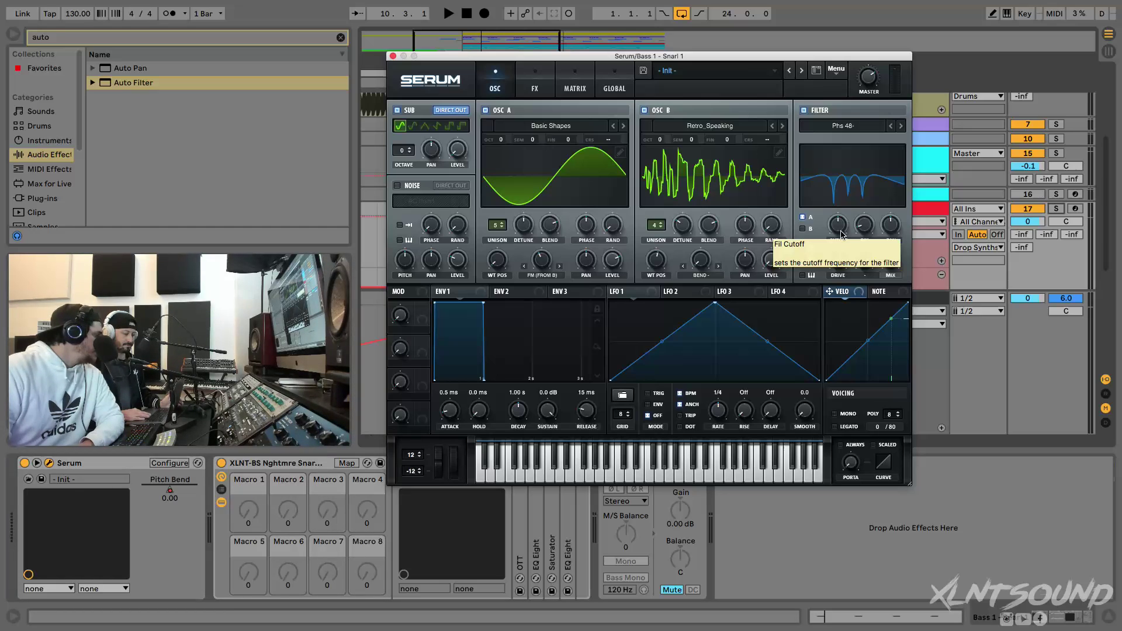
Set the filter cutoff to 500 and route oscillator B through the filter as well
drag(842, 232, 841, 226)
double_click(842, 231)
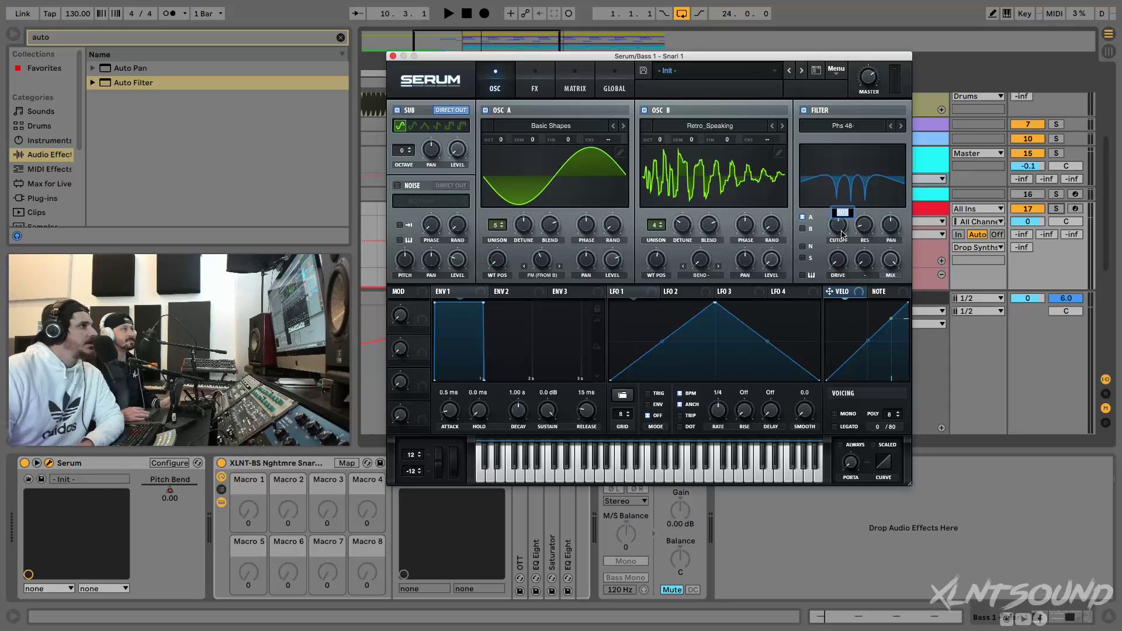
text(500)
key(Return)
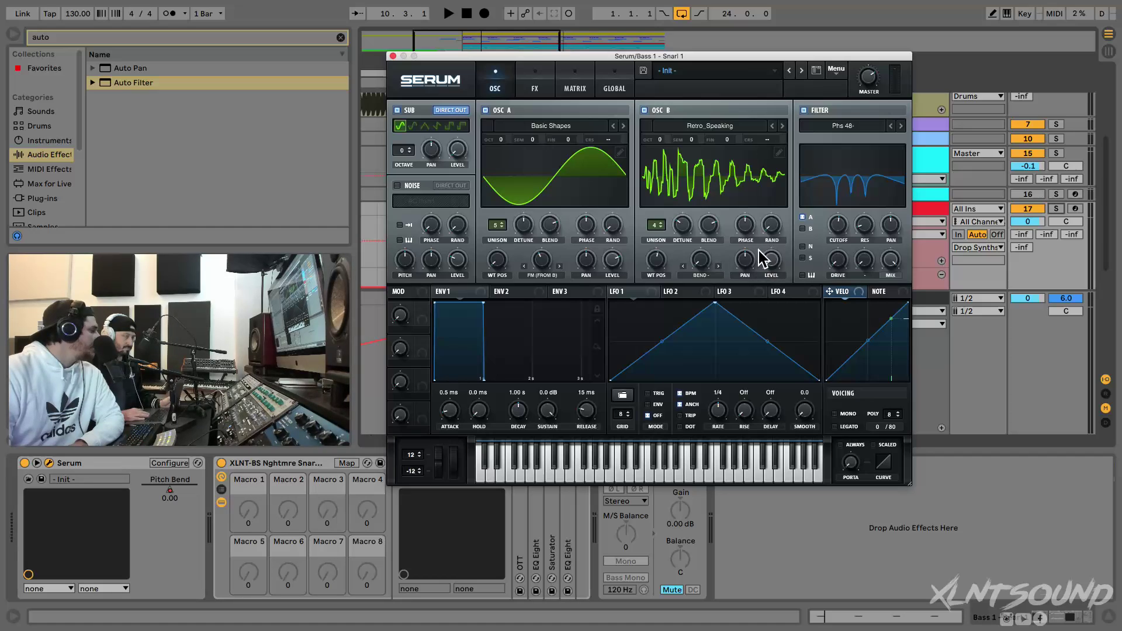
click(802, 228)
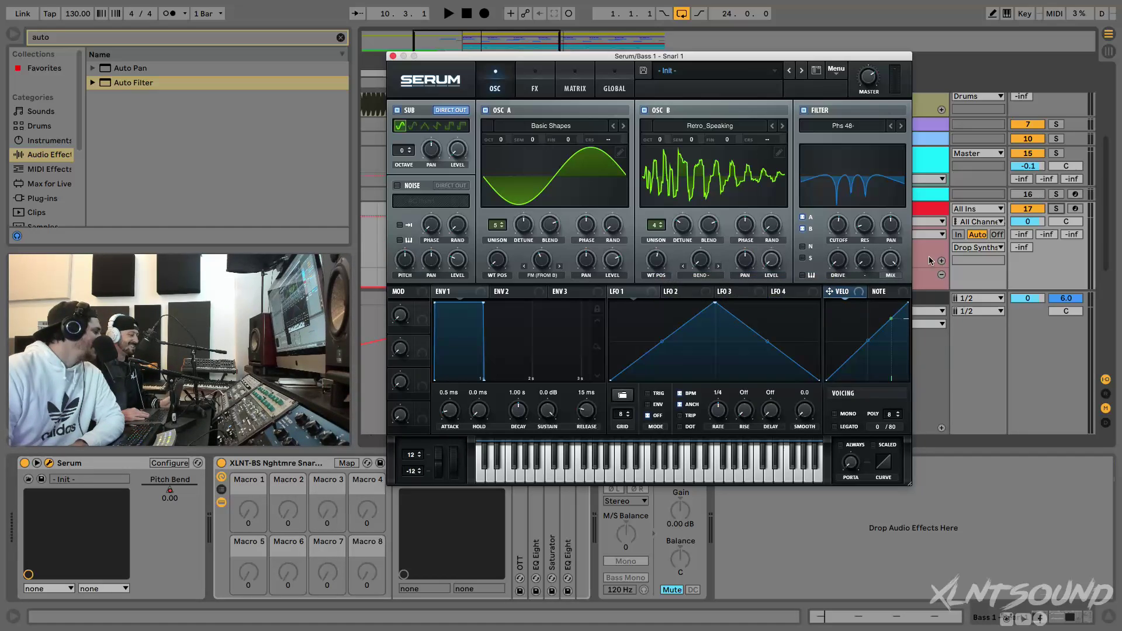
Enter 783 for the filter resonance and play back the filtered bass
double_click(865, 227)
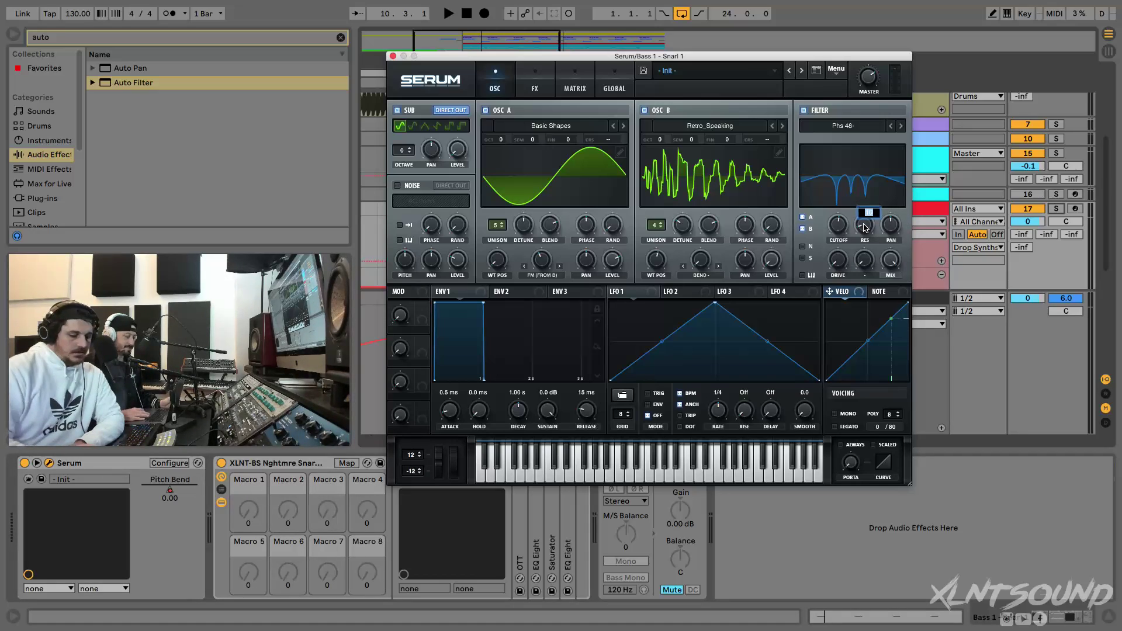
text(783)
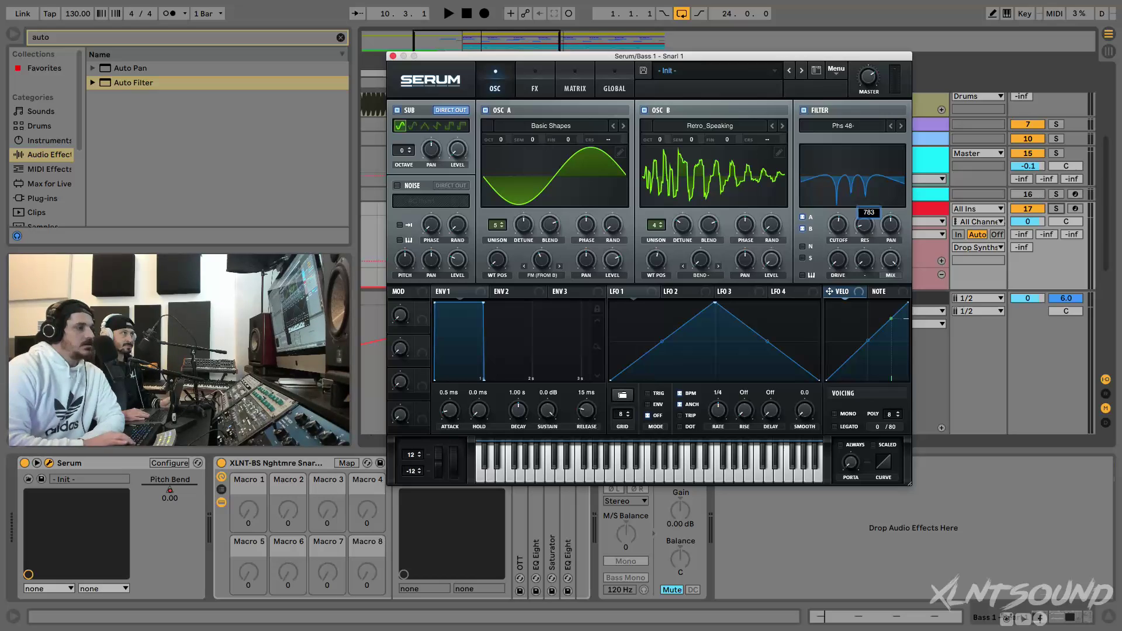
key(Return)
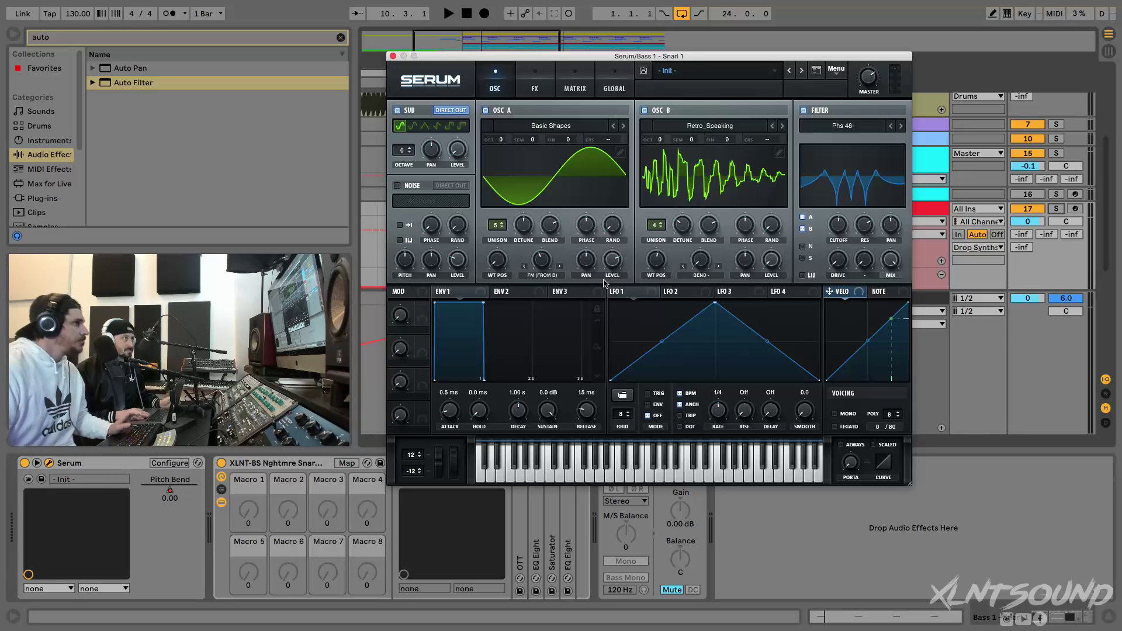
key(space)
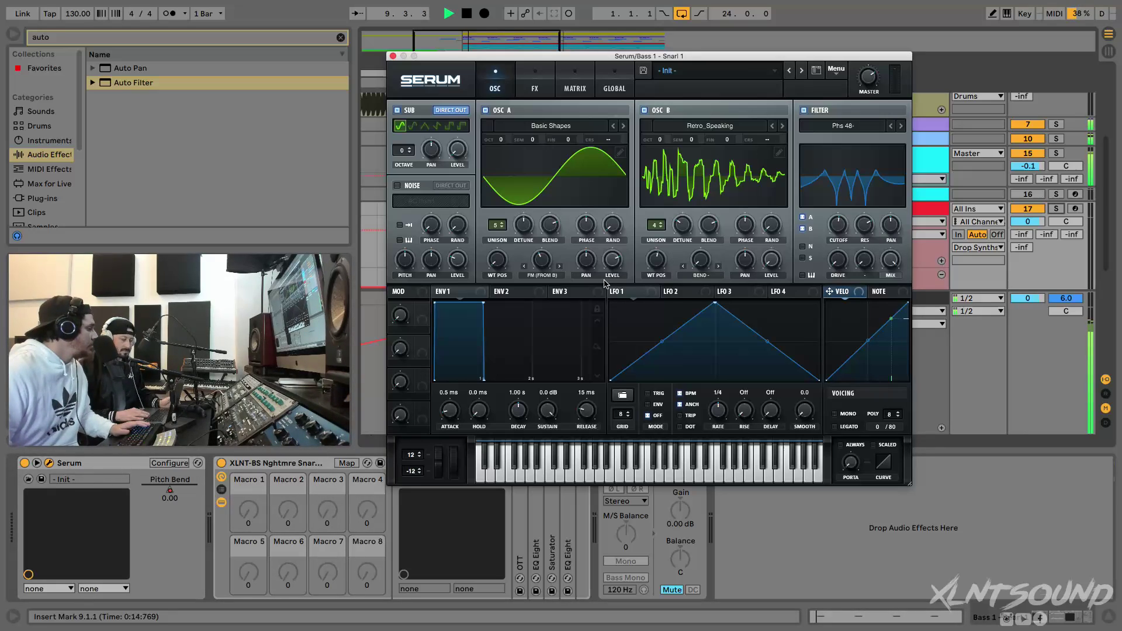
key(space)
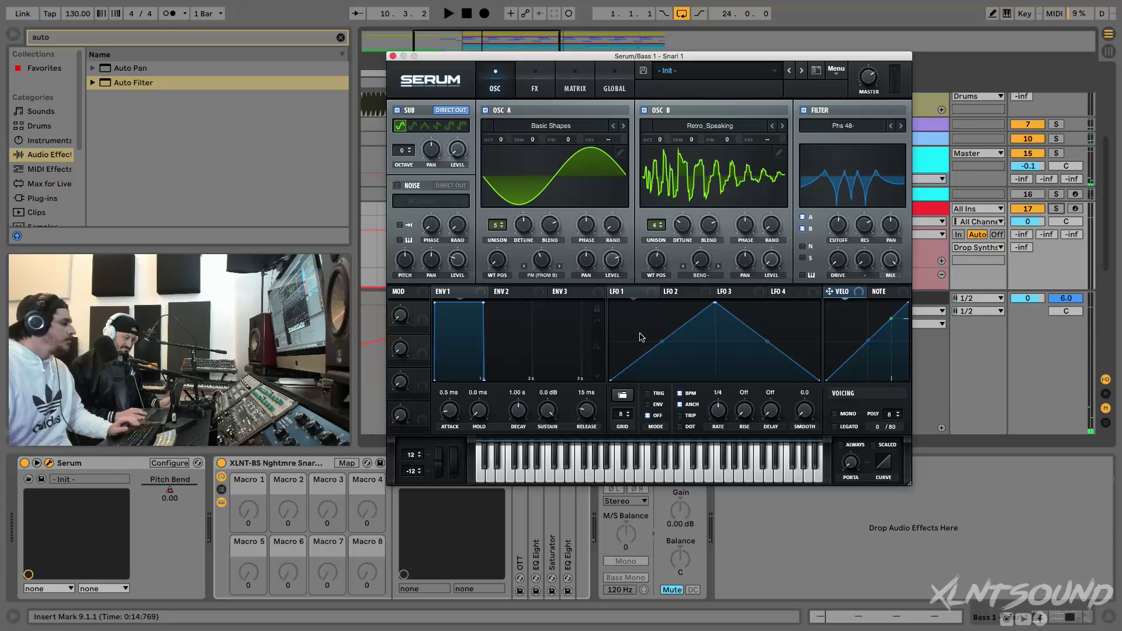
Reshape LFO 1 into a curved rise with a vertical drop at about three quarters, in Env mode with a bar rate
drag(715, 302, 770, 302)
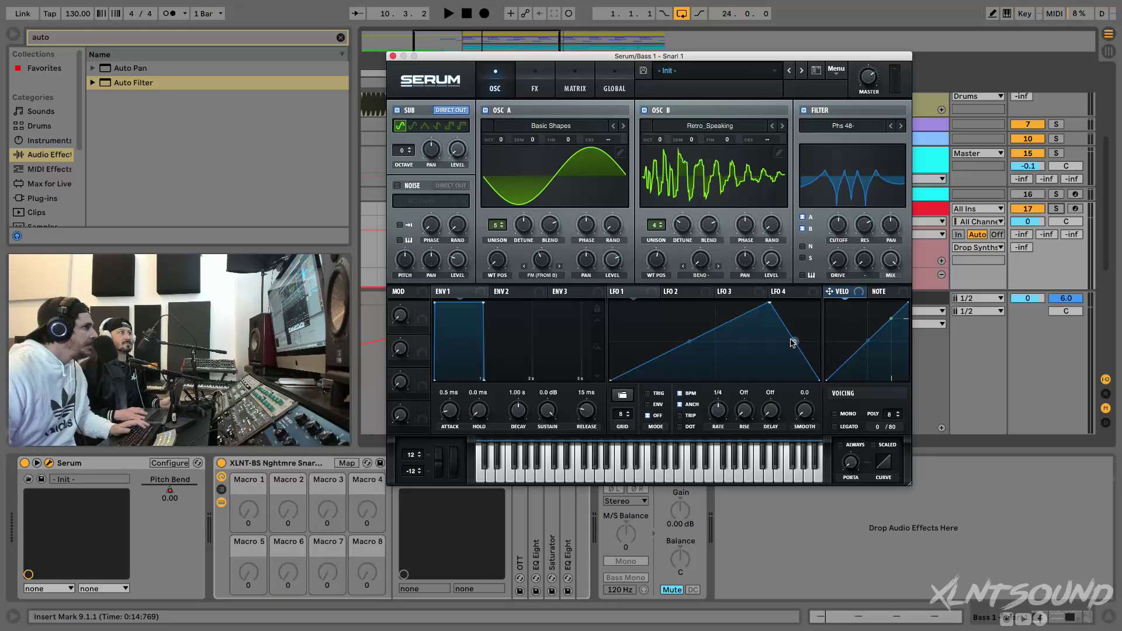
drag(794, 341, 758, 406)
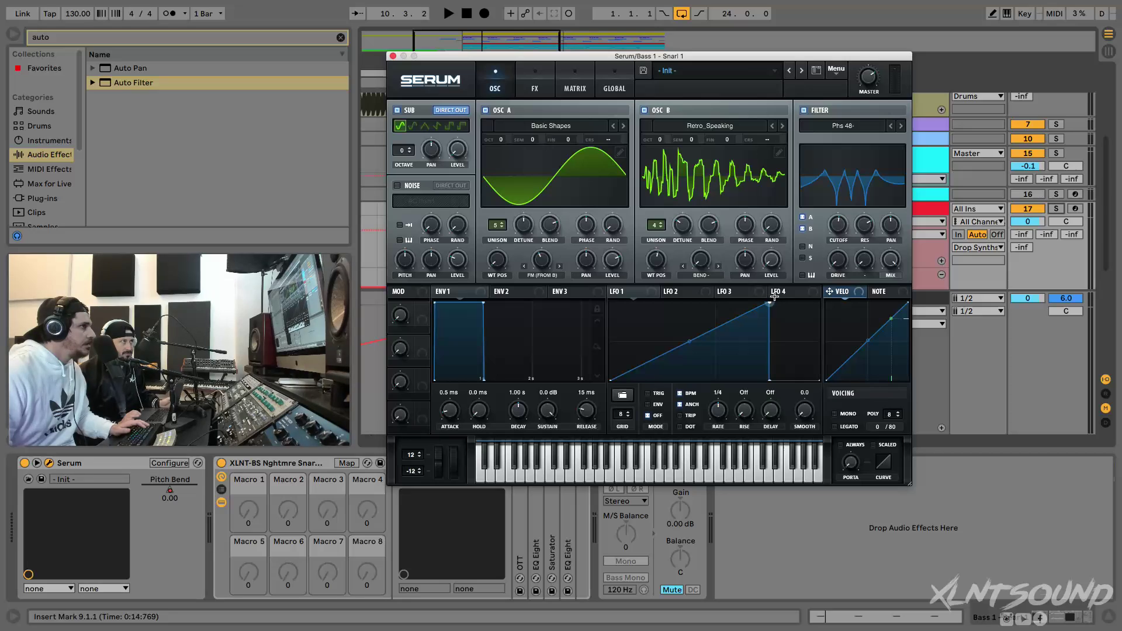
drag(690, 341, 691, 371)
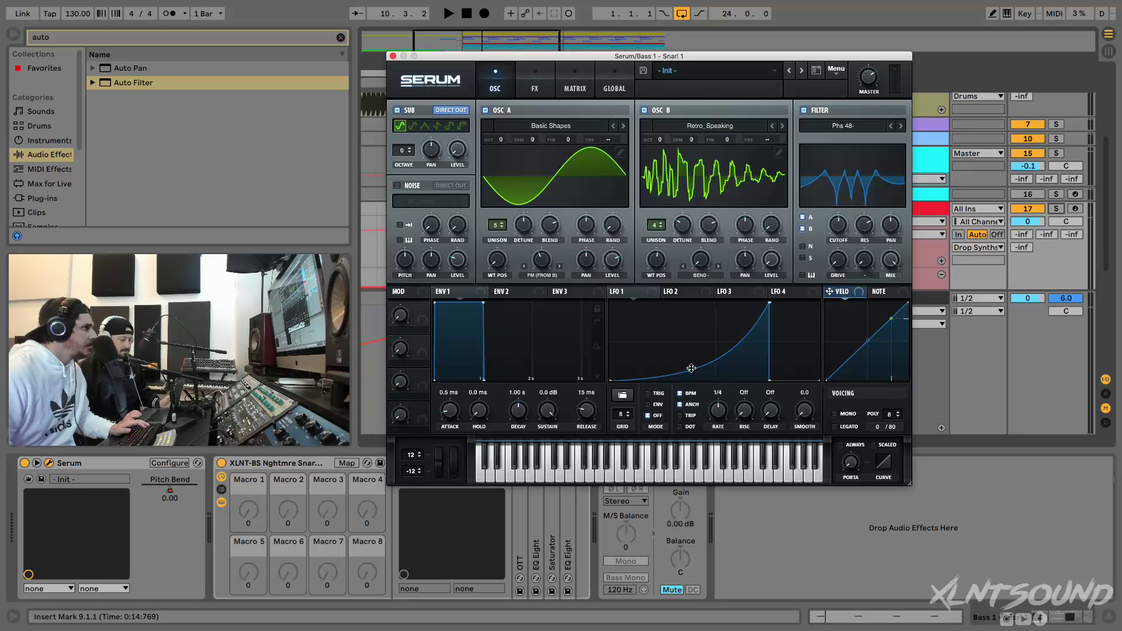
click(648, 404)
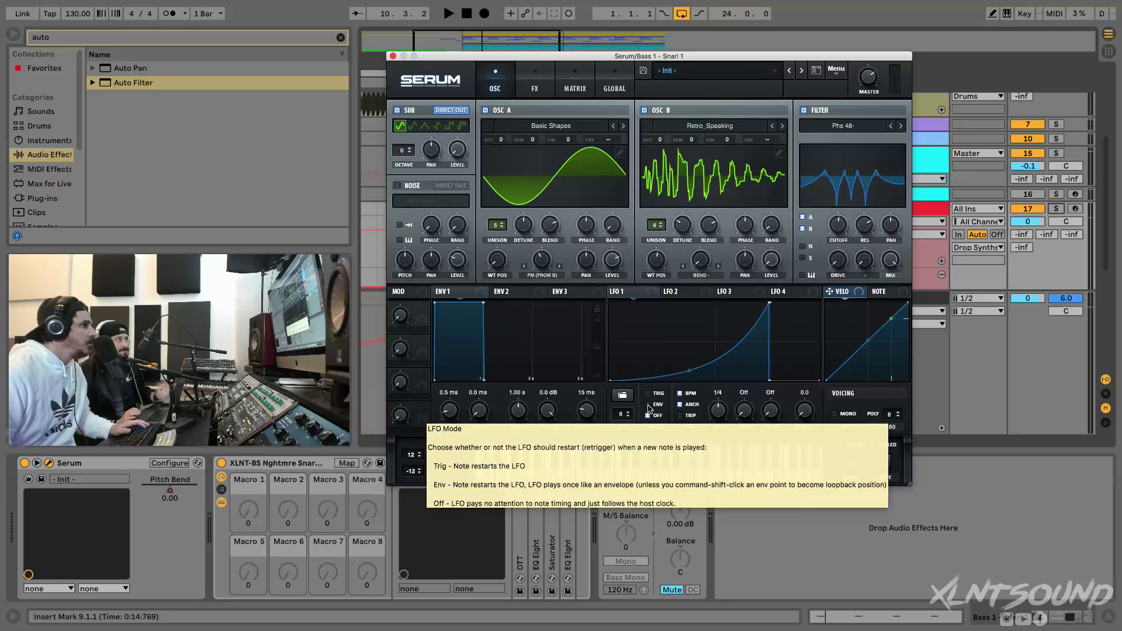
drag(723, 408, 718, 427)
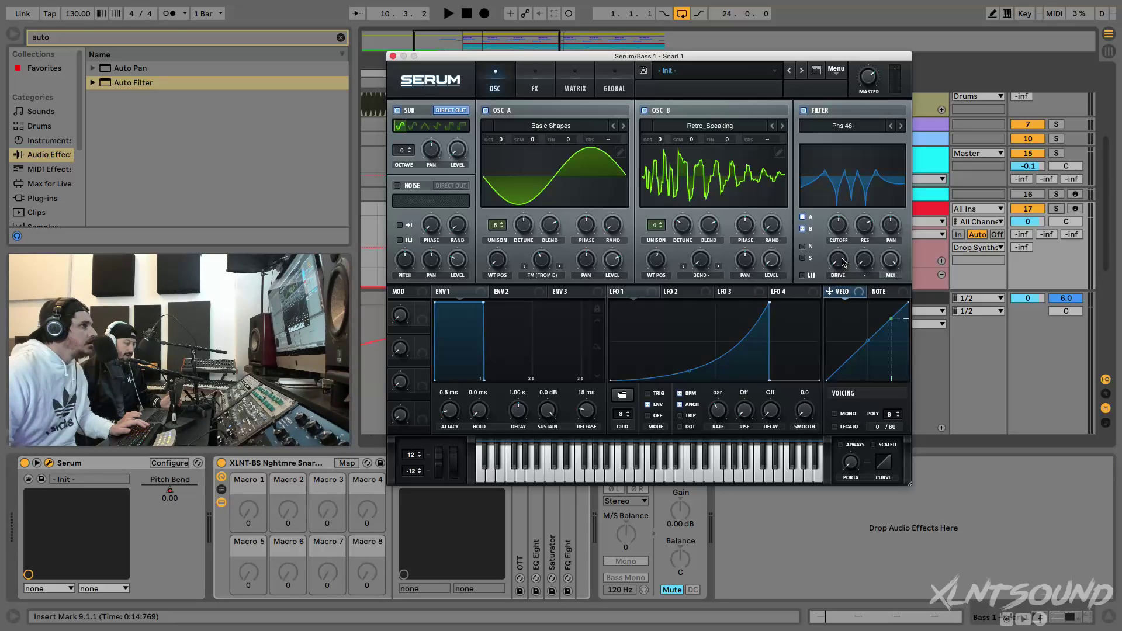
Assign LFO 1 to modulate the filter cutoff and play back the moving filter
drag(647, 293, 830, 249)
key(space)
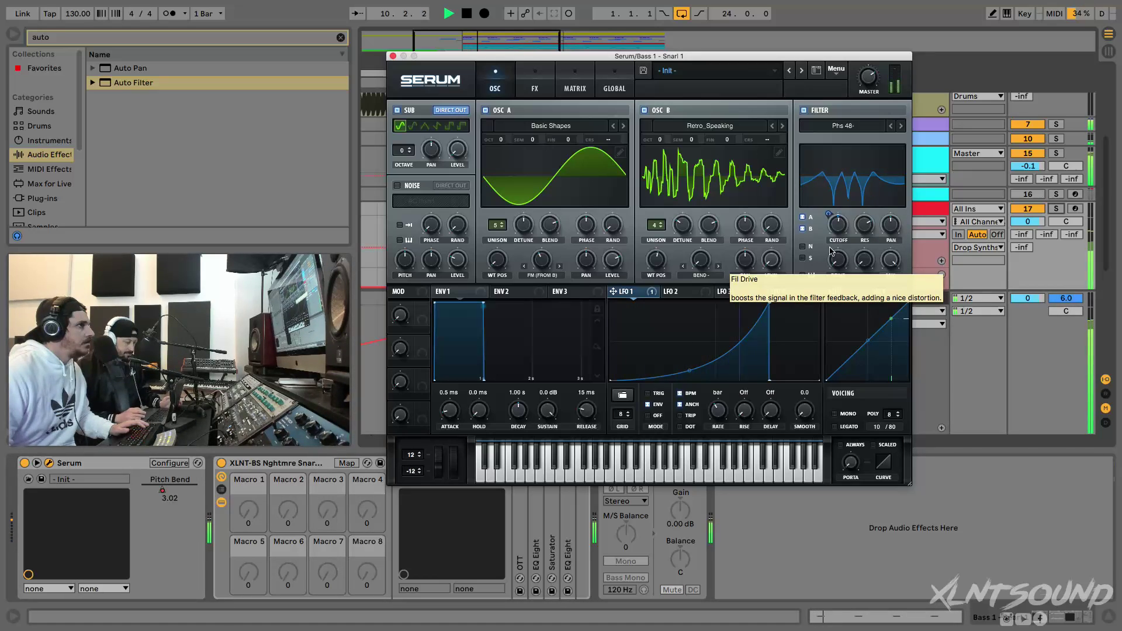
key(space)
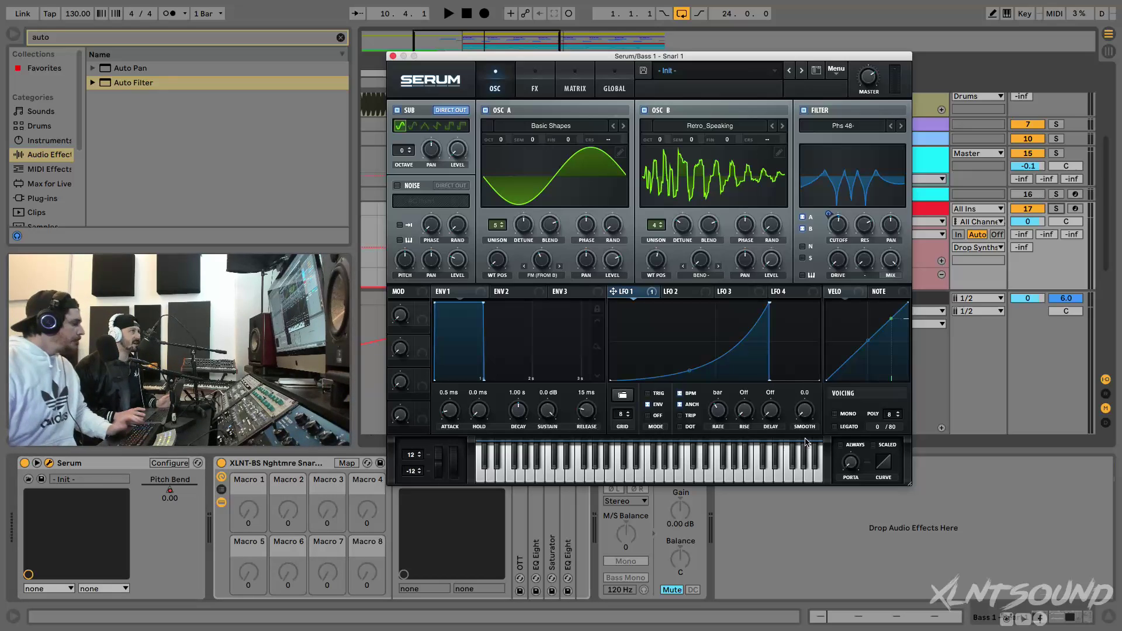
Switch the patch's voicing to mono and play back the bass
click(834, 415)
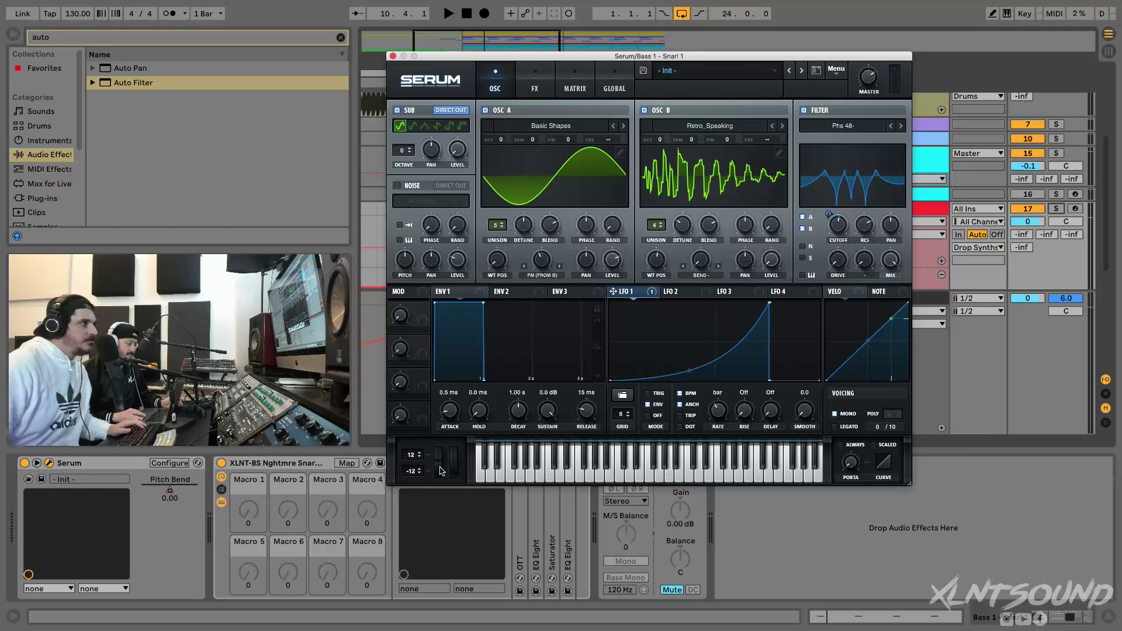
key(space)
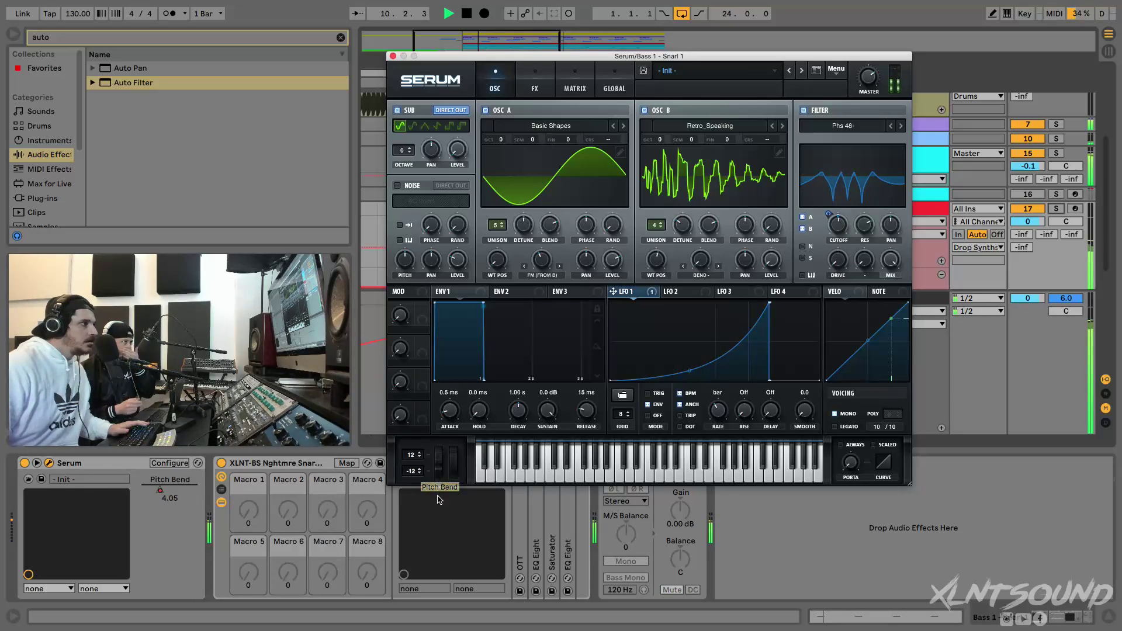
key(space)
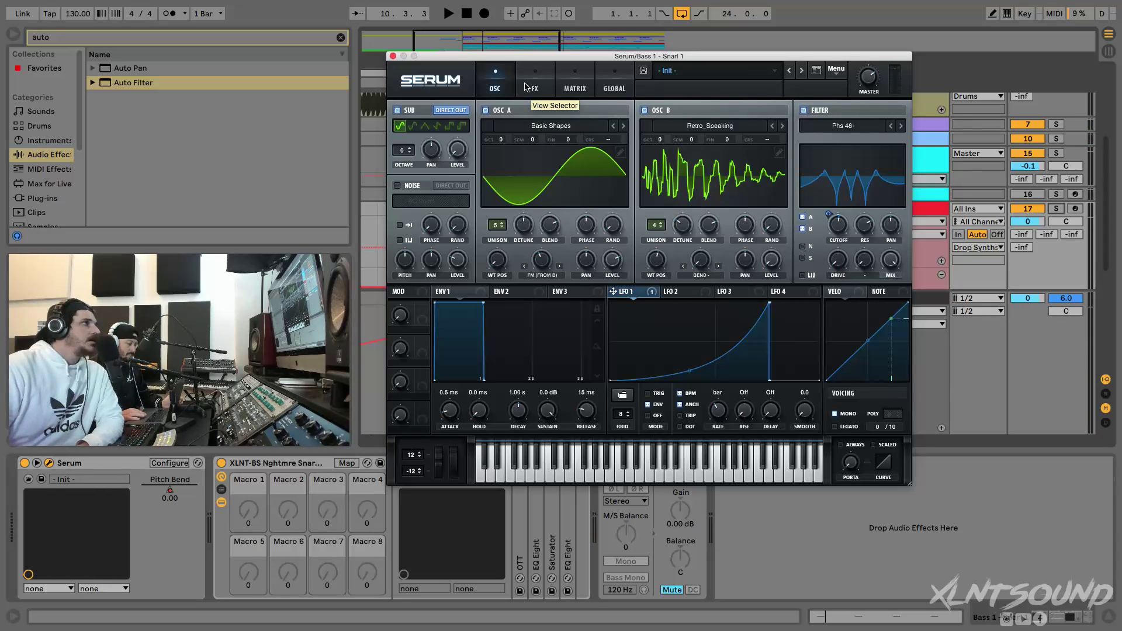
Turn on the Lin.Fold distortion in Serum's effects rack and play back the distorted bass
click(529, 88)
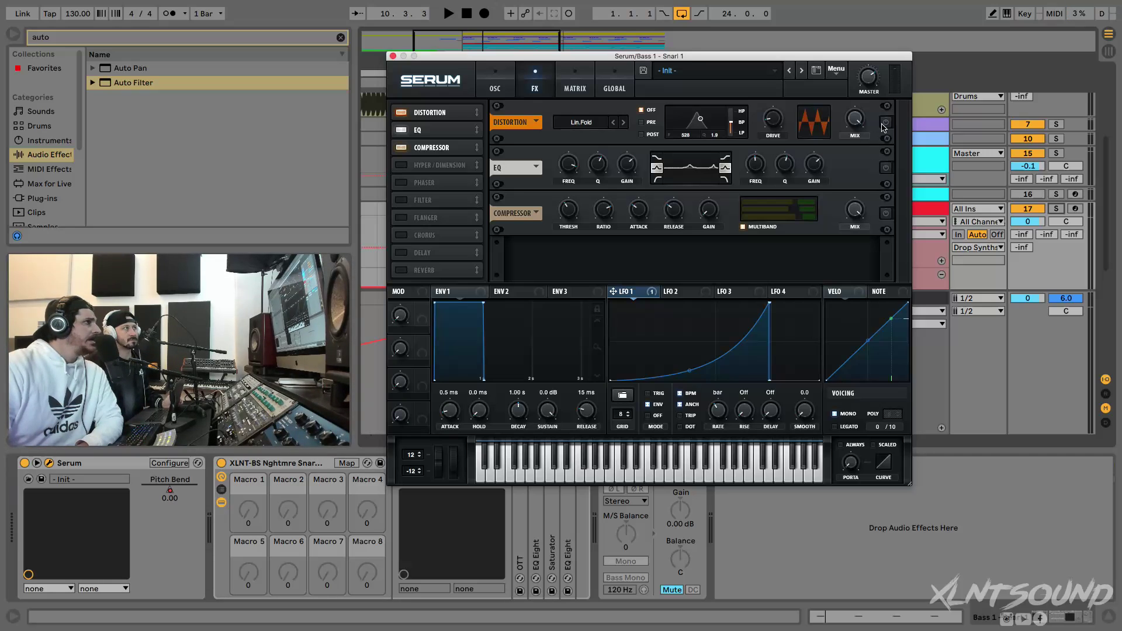
click(582, 123)
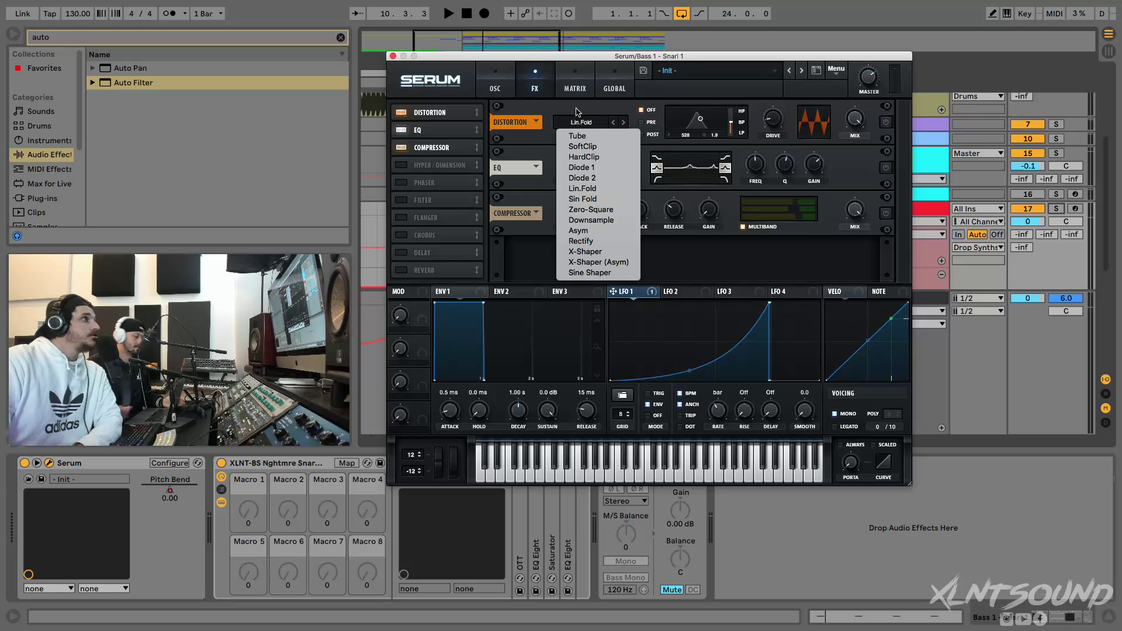
click(577, 113)
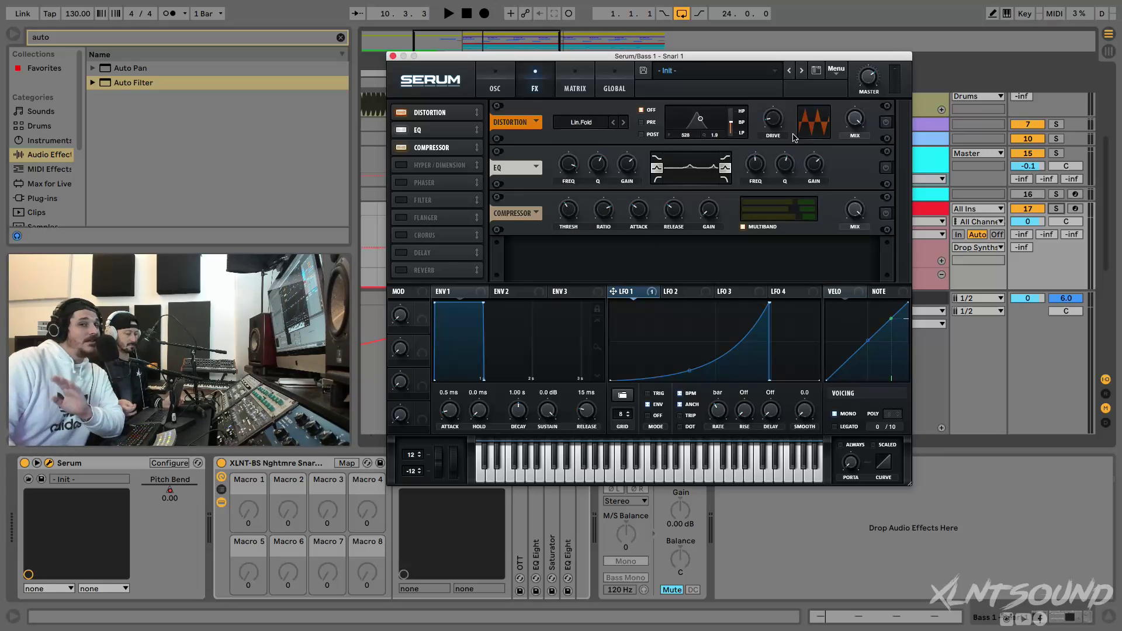
click(888, 123)
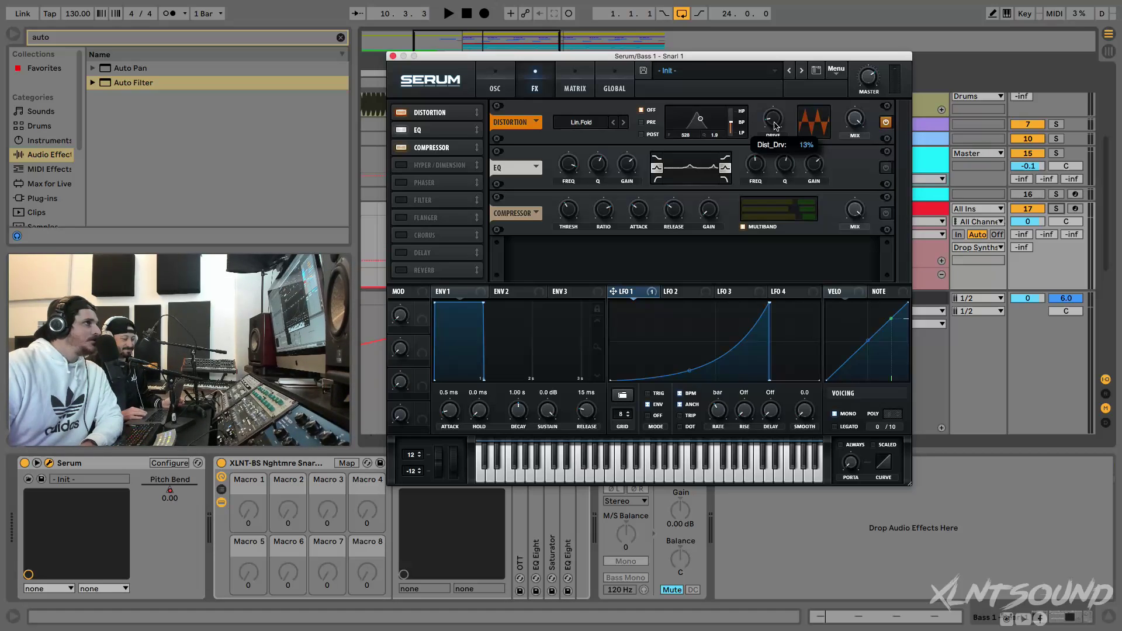
mouse_move(851, 122)
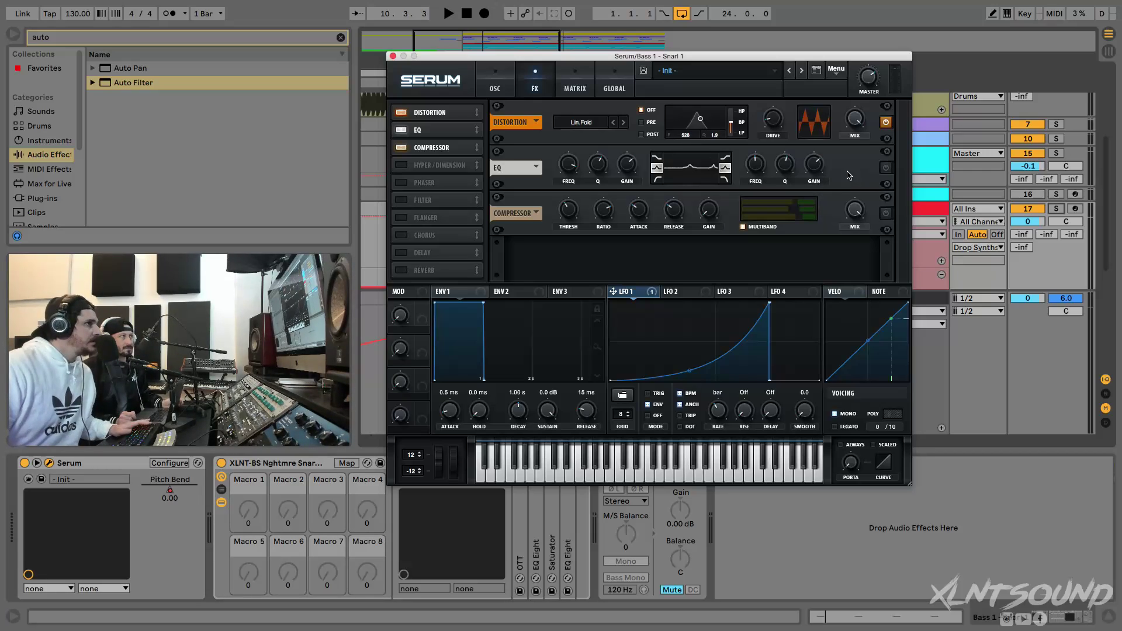
key(space)
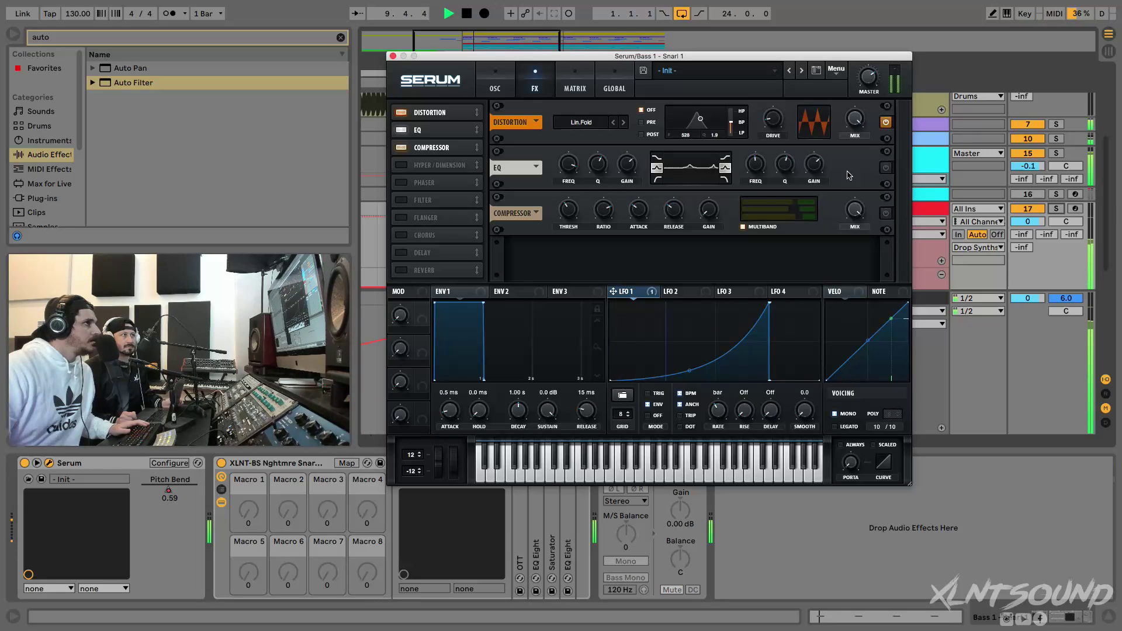
key(space)
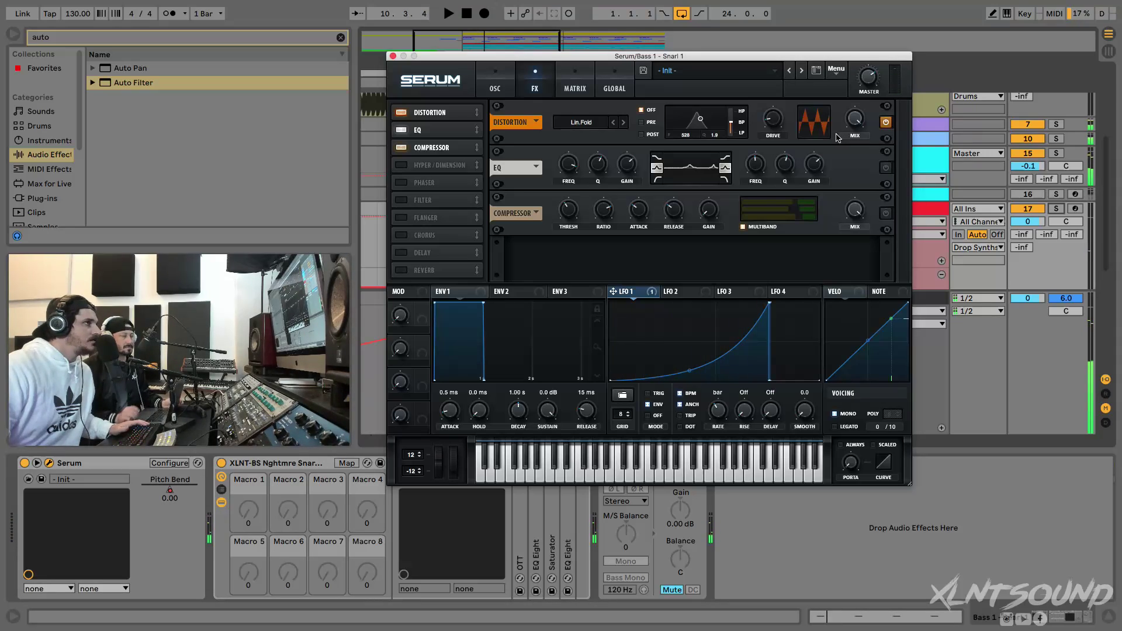
key(space)
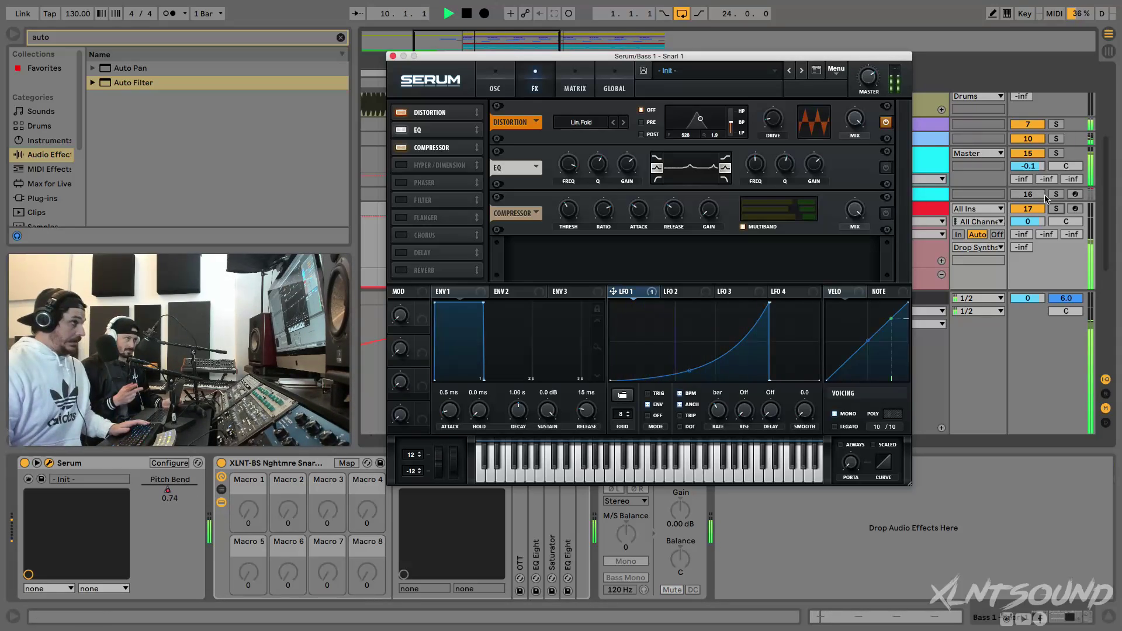
key(space)
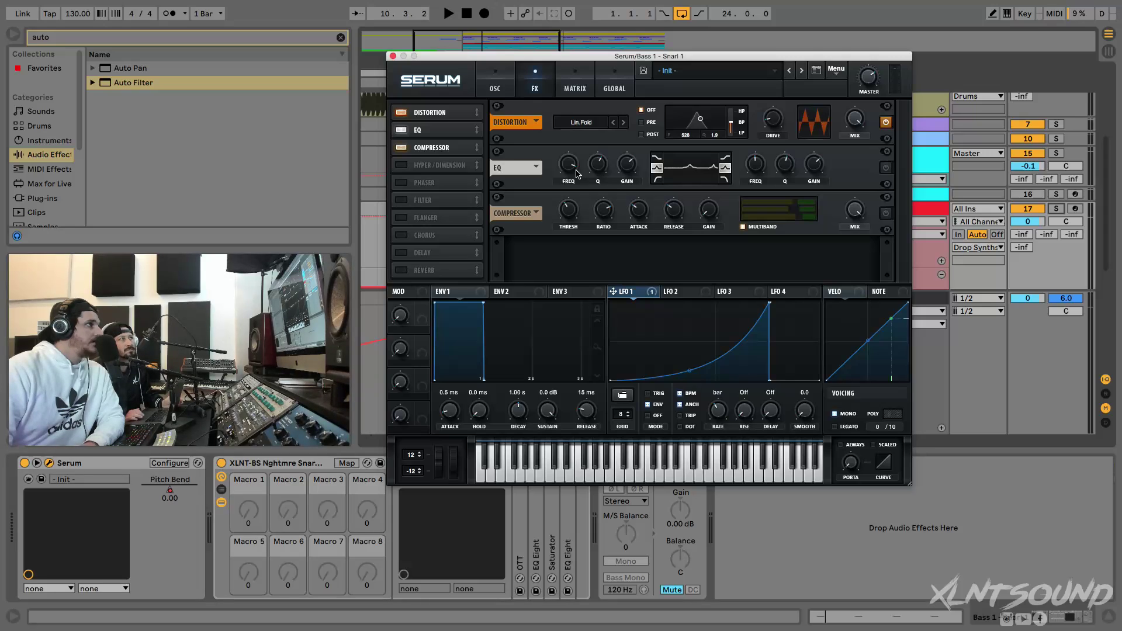
Review the EQ's frequency, Q and gain settings, switch the EQ on and play back the bass
mouse_move(571, 171)
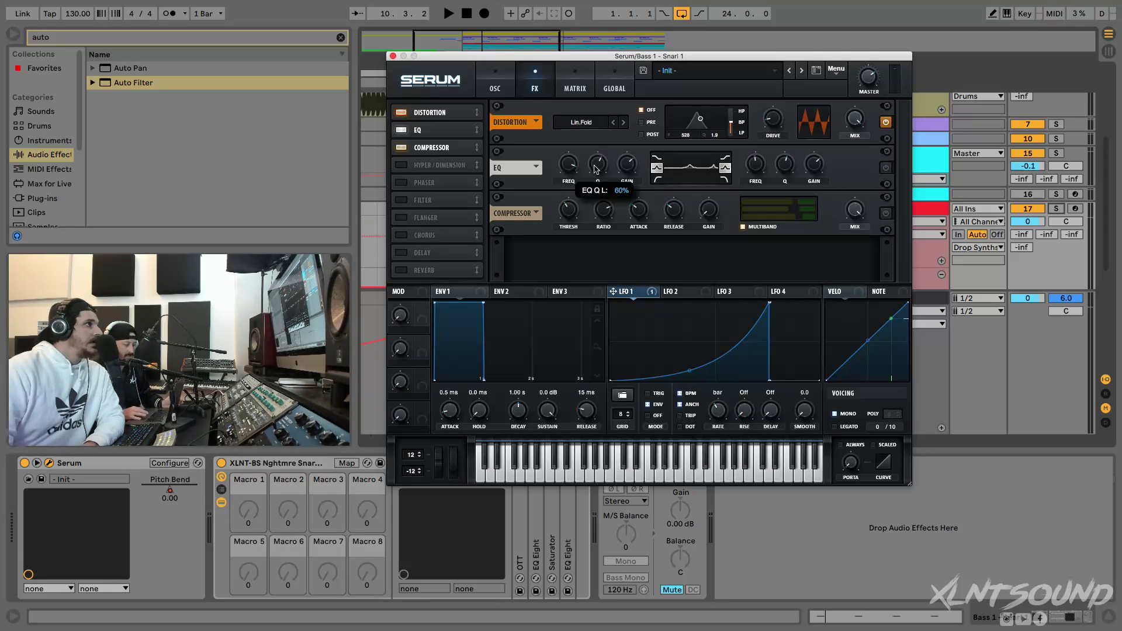
mouse_move(629, 169)
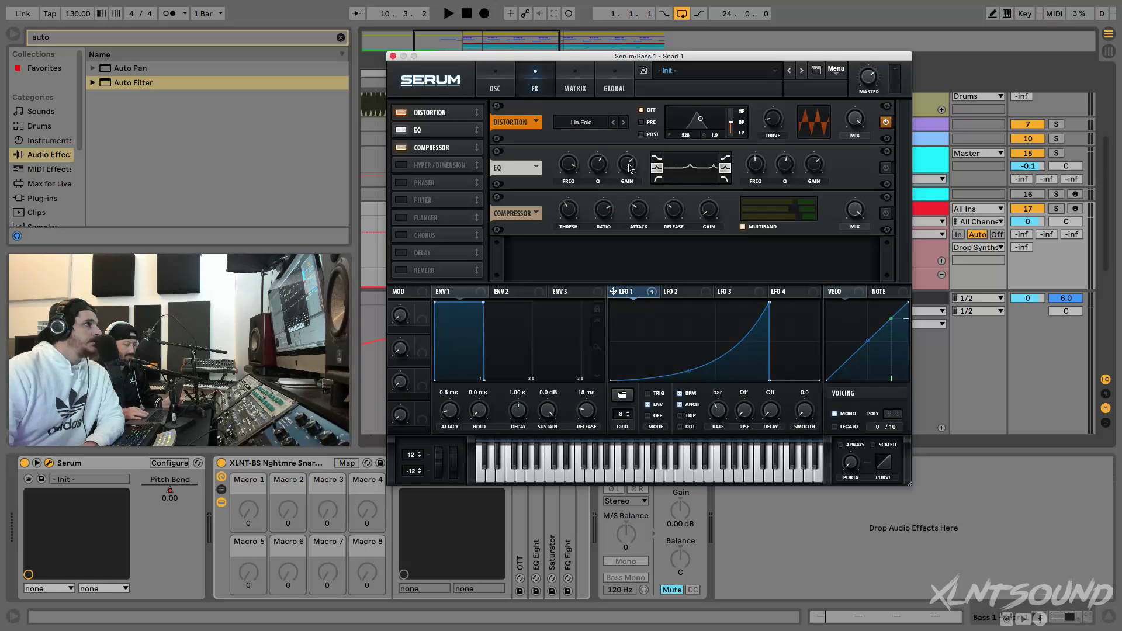
mouse_move(759, 171)
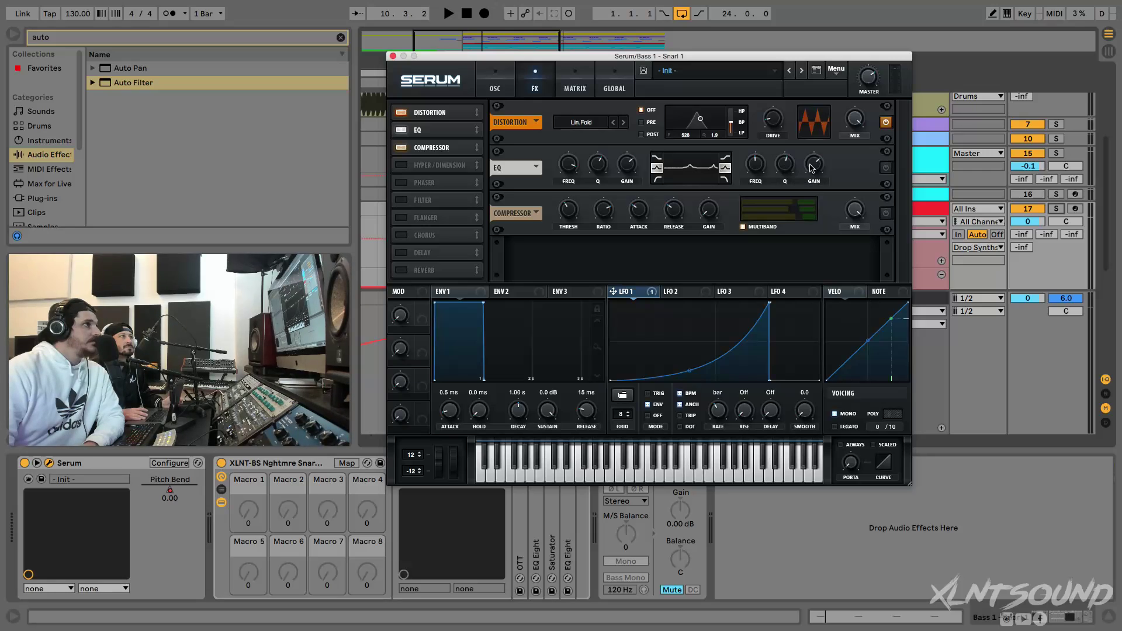
mouse_move(815, 169)
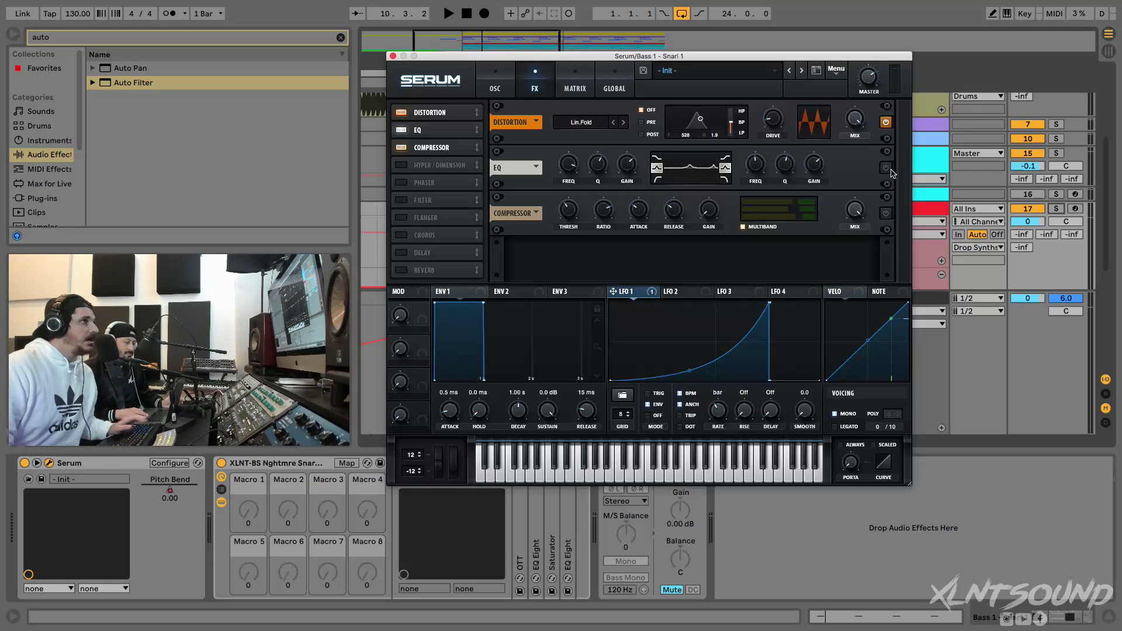
key(space)
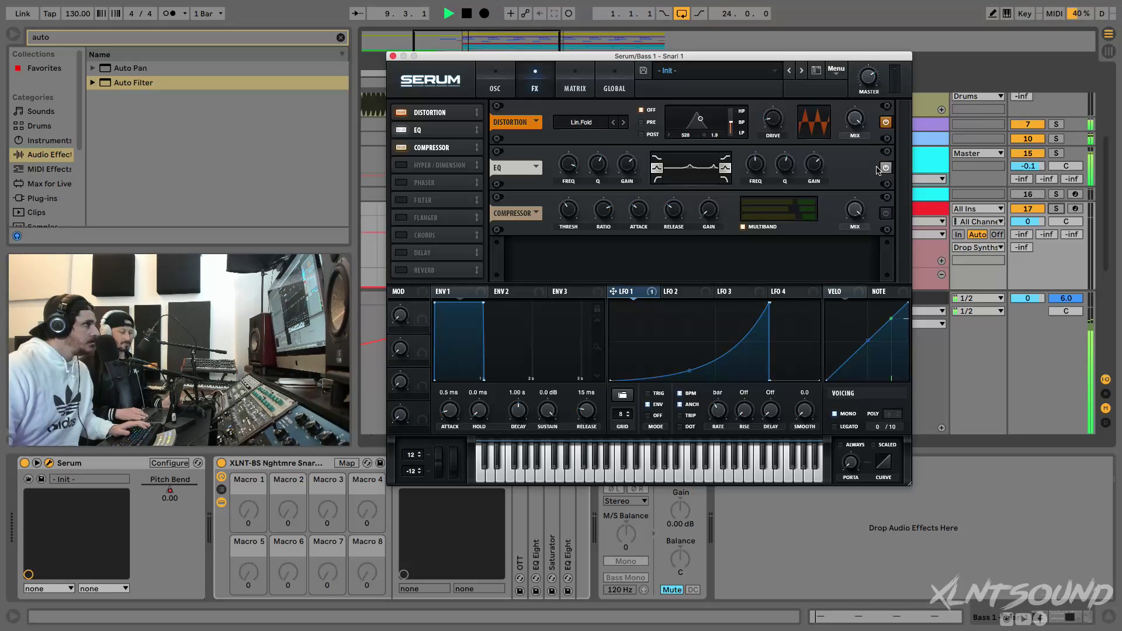
key(space)
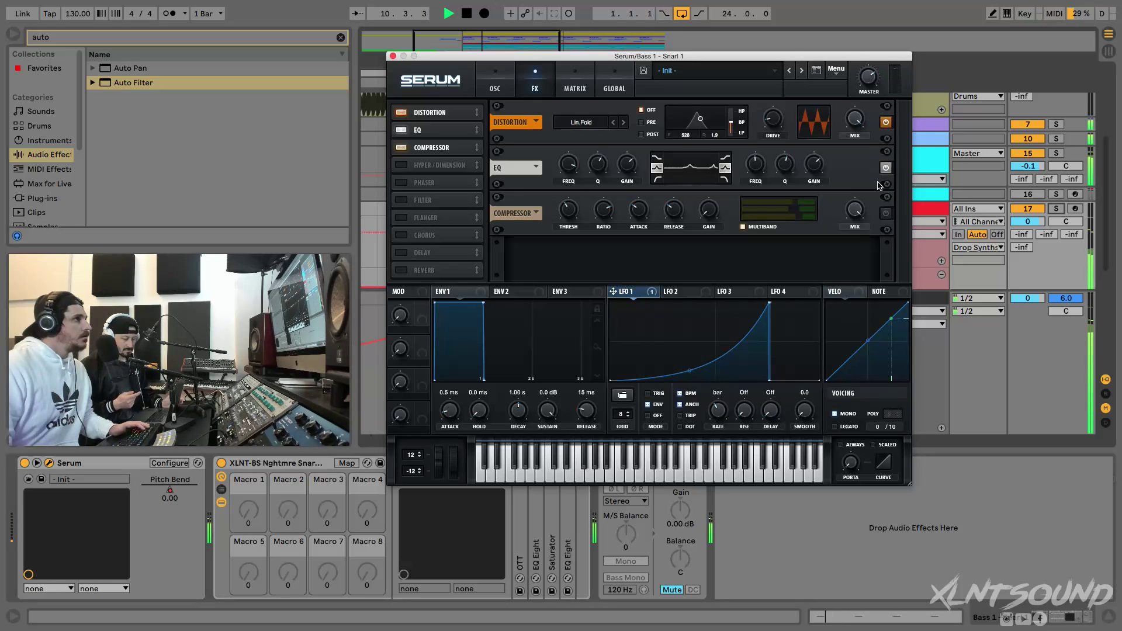
Turn on the multiband compressor, play back the compressed bass and close the Serum window
click(886, 215)
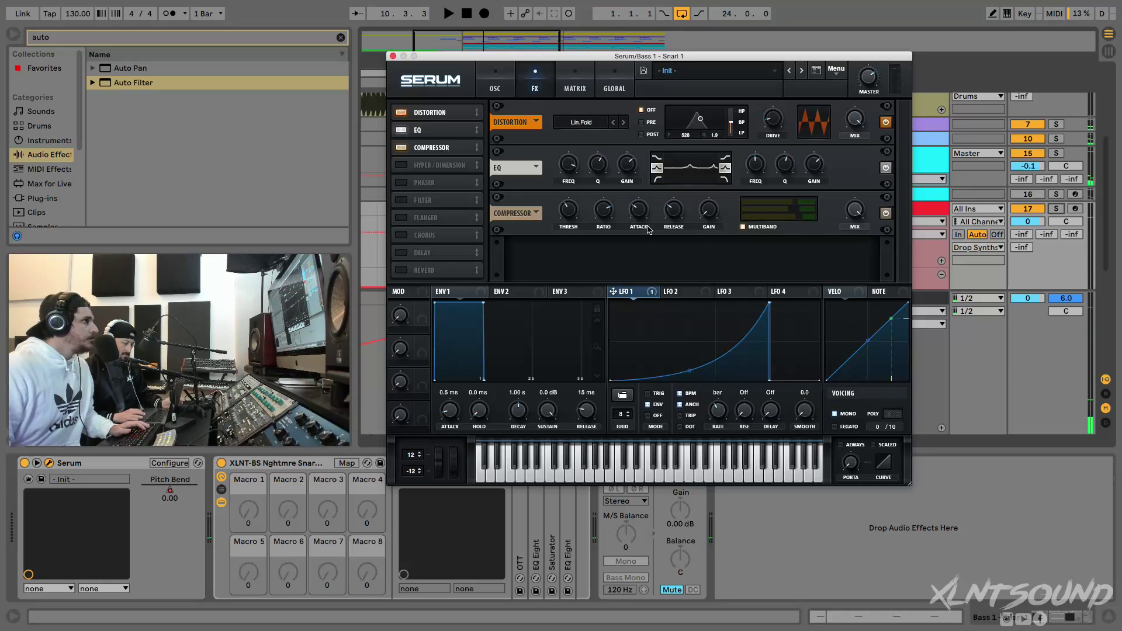
mouse_move(574, 214)
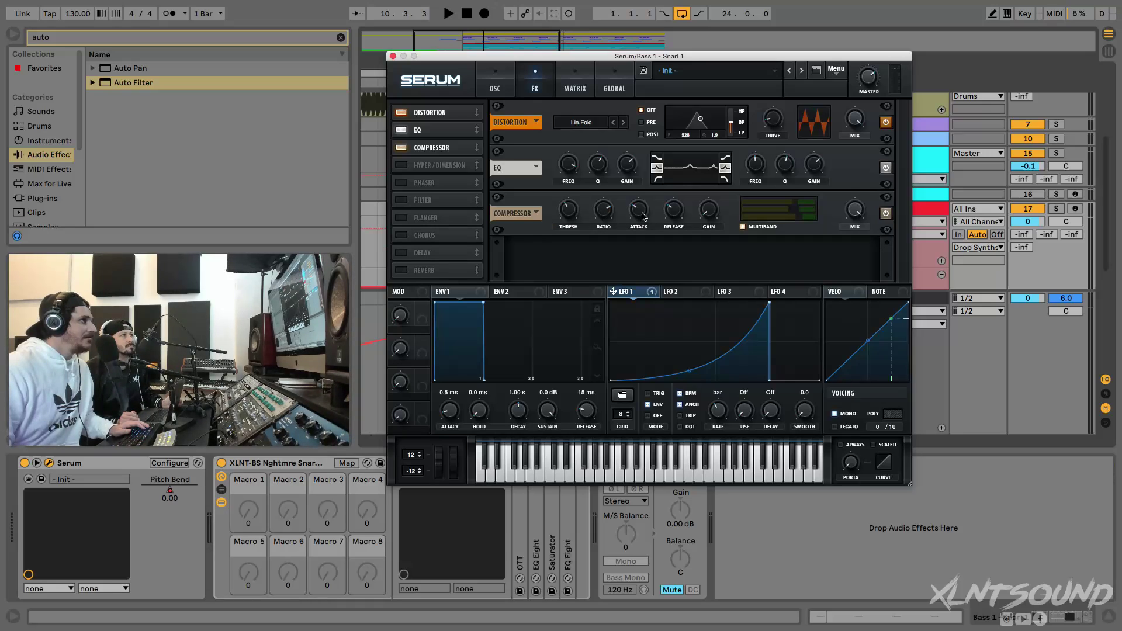
mouse_move(683, 219)
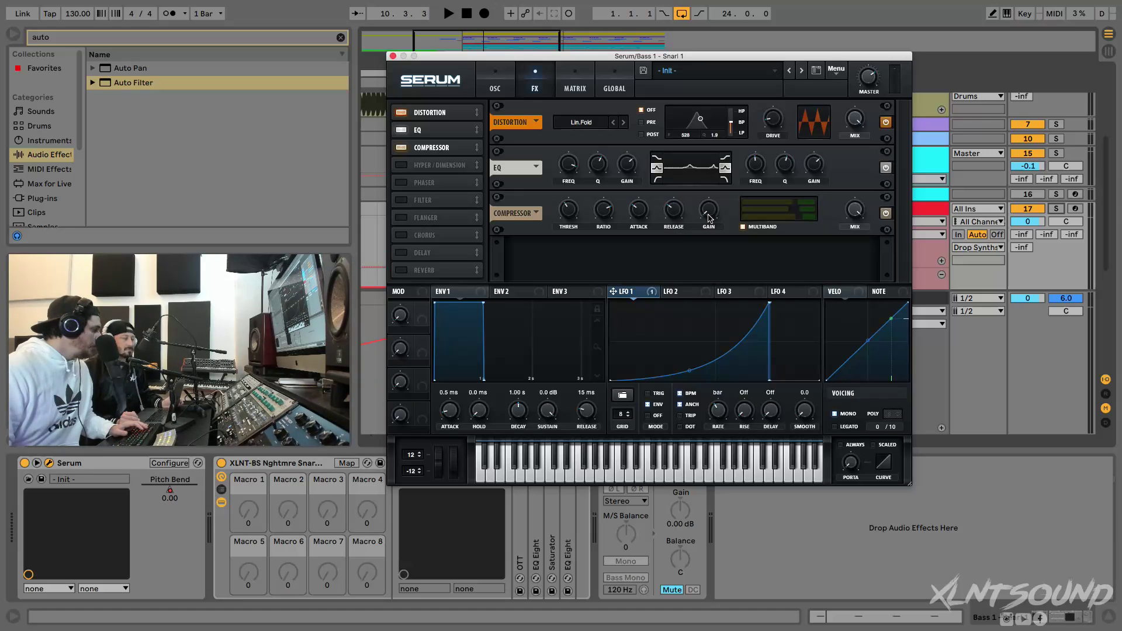
key(space)
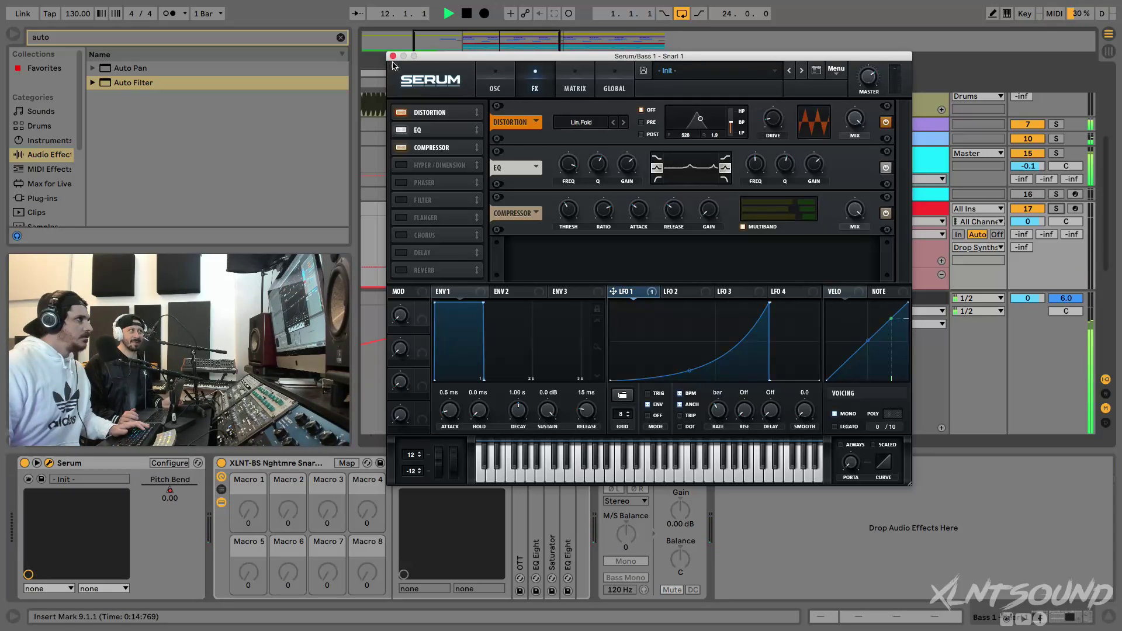
key(space)
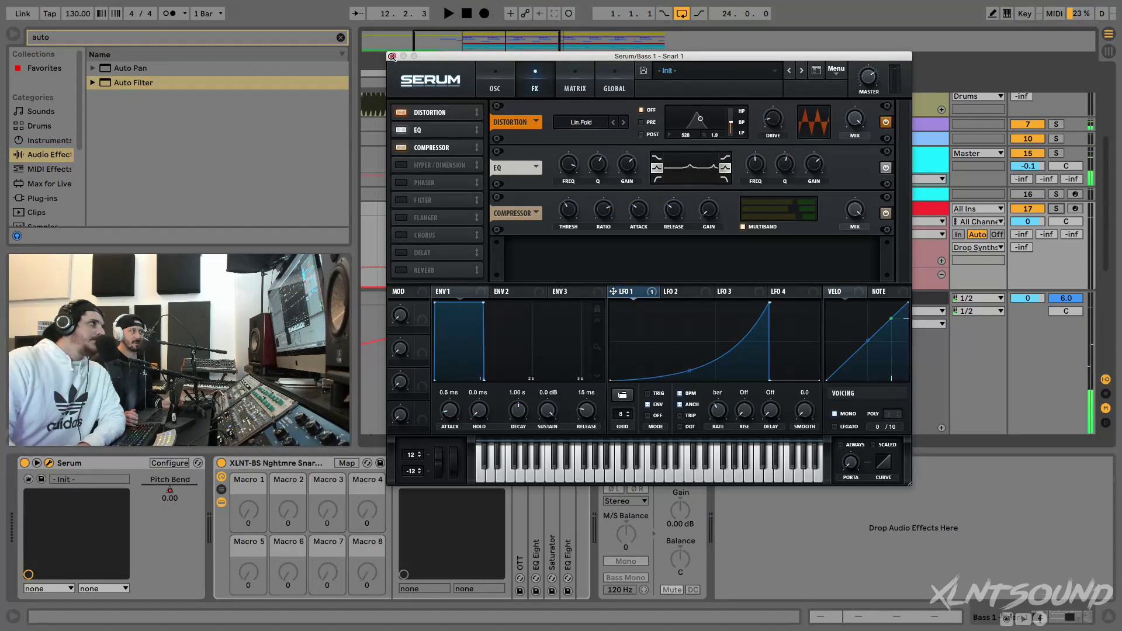
click(392, 56)
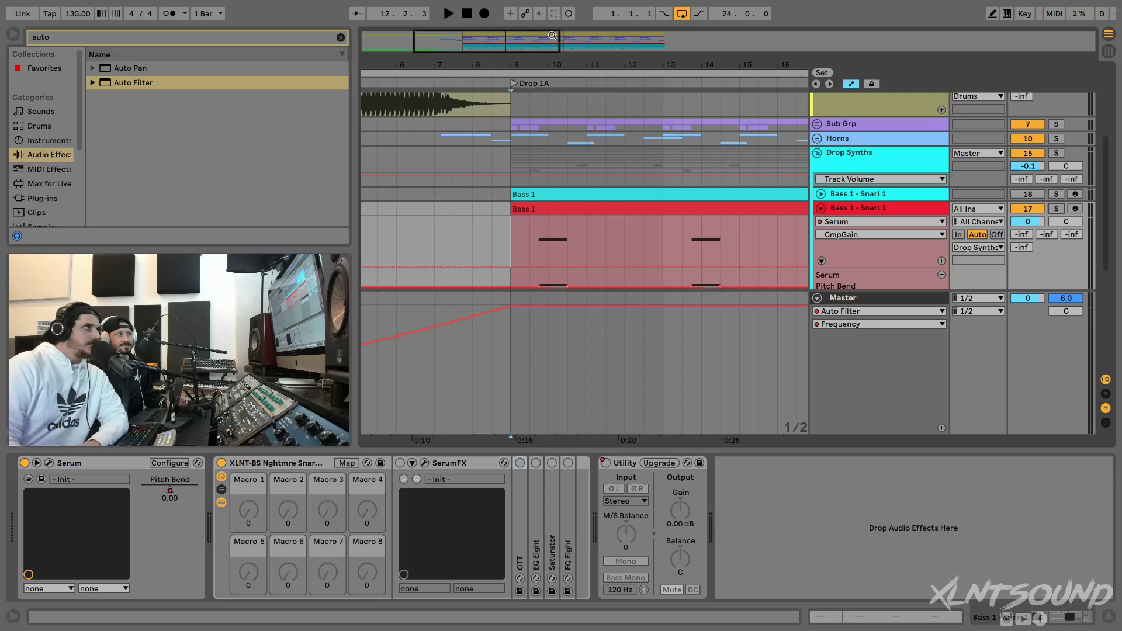
Select the Bass 1 clip on the Snarl 1 track and examine its pitch bend and Utility Device On automation
drag(587, 66, 587, 59)
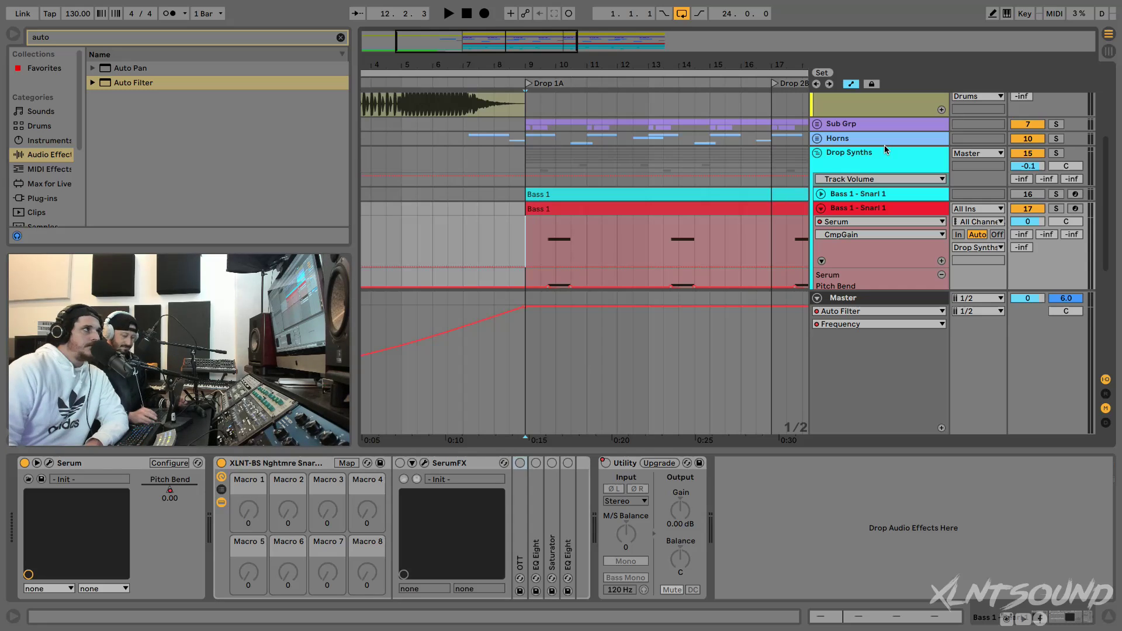
scroll(722, 207, down, 5)
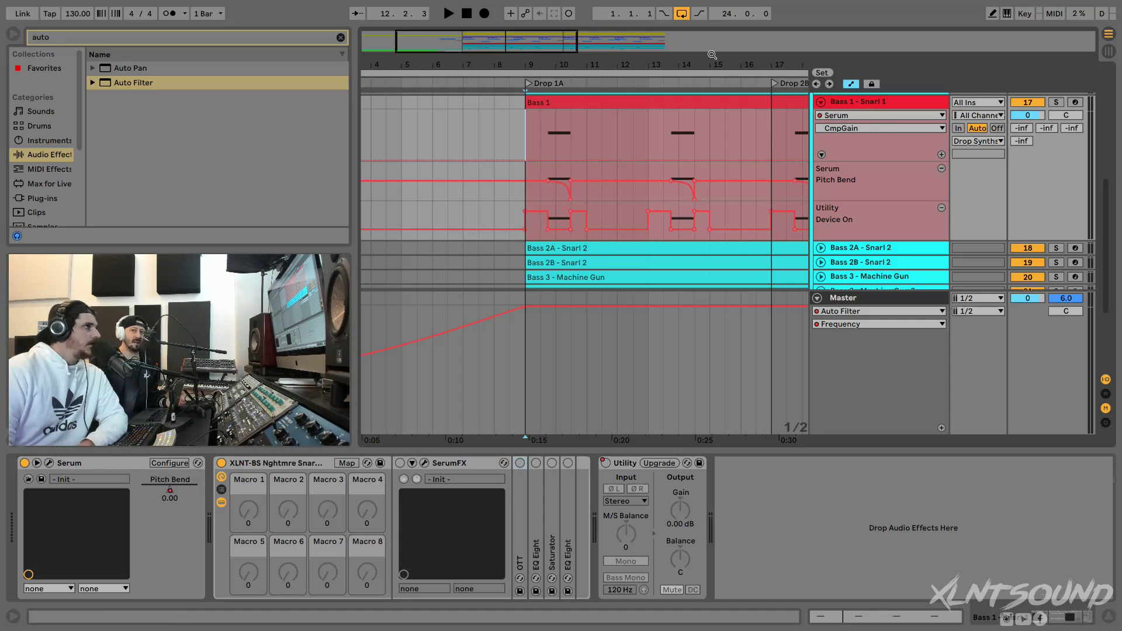
drag(710, 56, 645, 61)
mouse_move(714, 191)
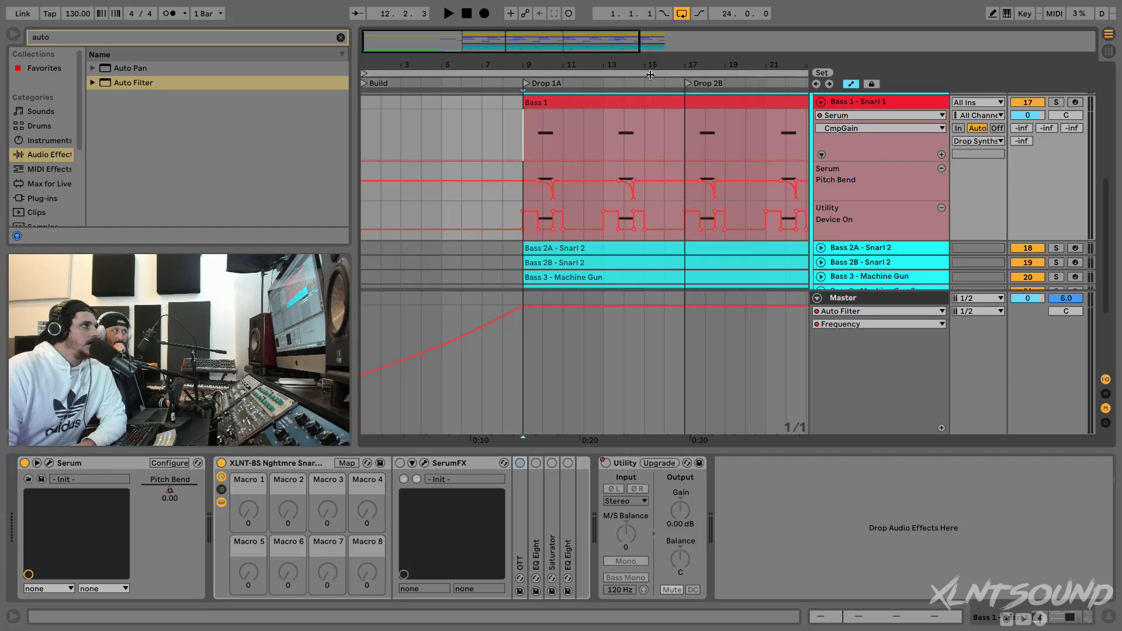
key(ctrl+a)
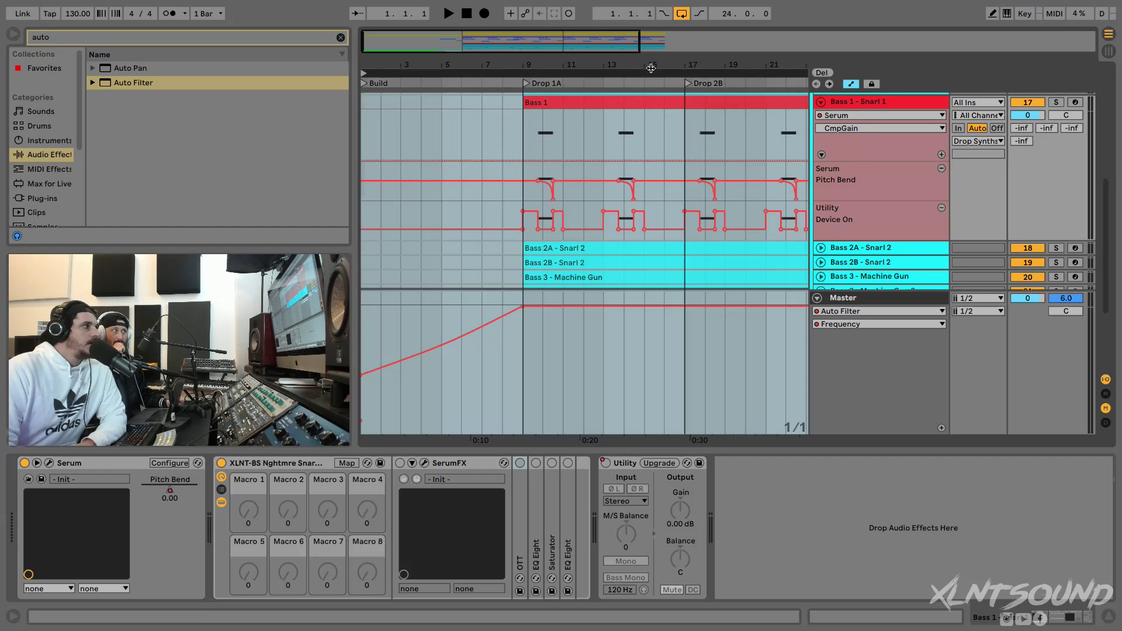
click(591, 103)
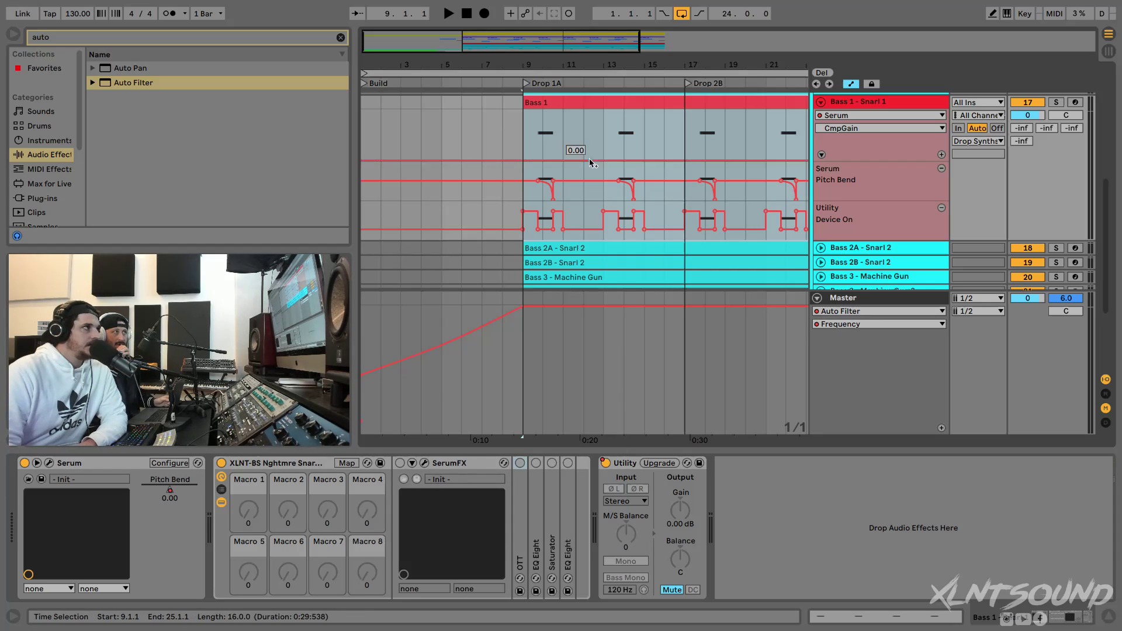
key(plus)
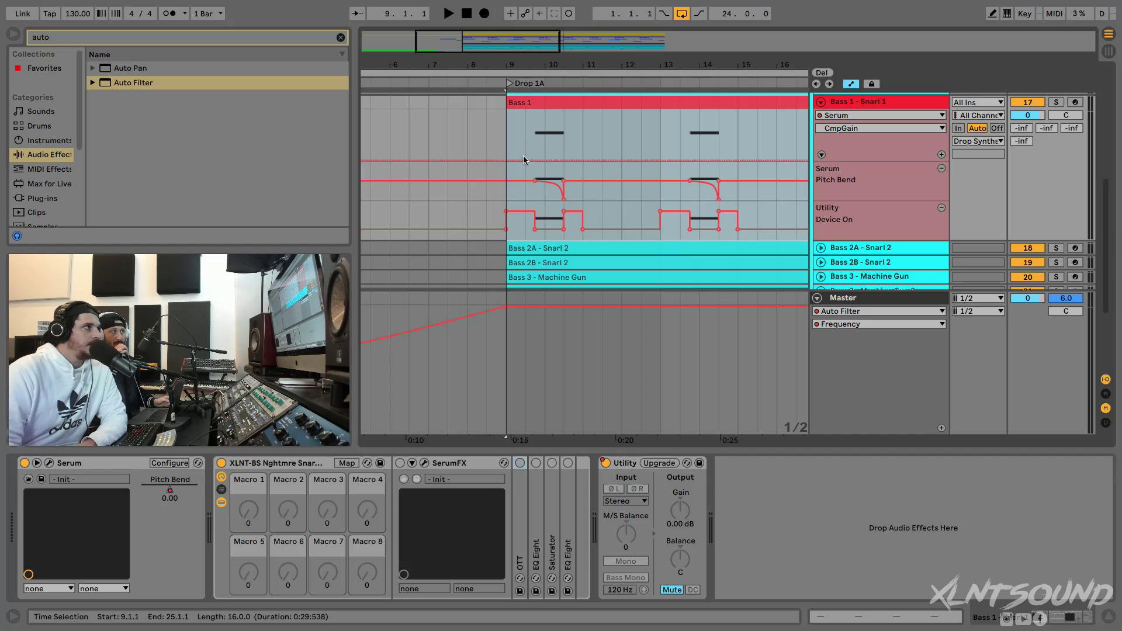
Turn on SerumFX in the effect rack, open it and review the Hyper rate, detune and mix and the Dimension size and mix
click(399, 464)
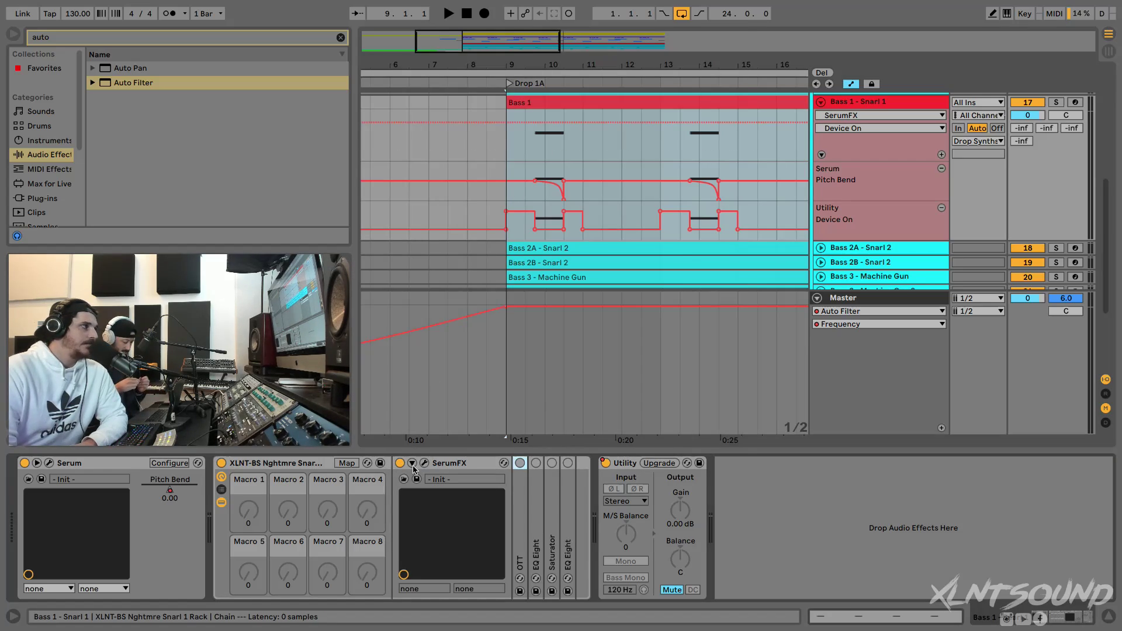
click(424, 463)
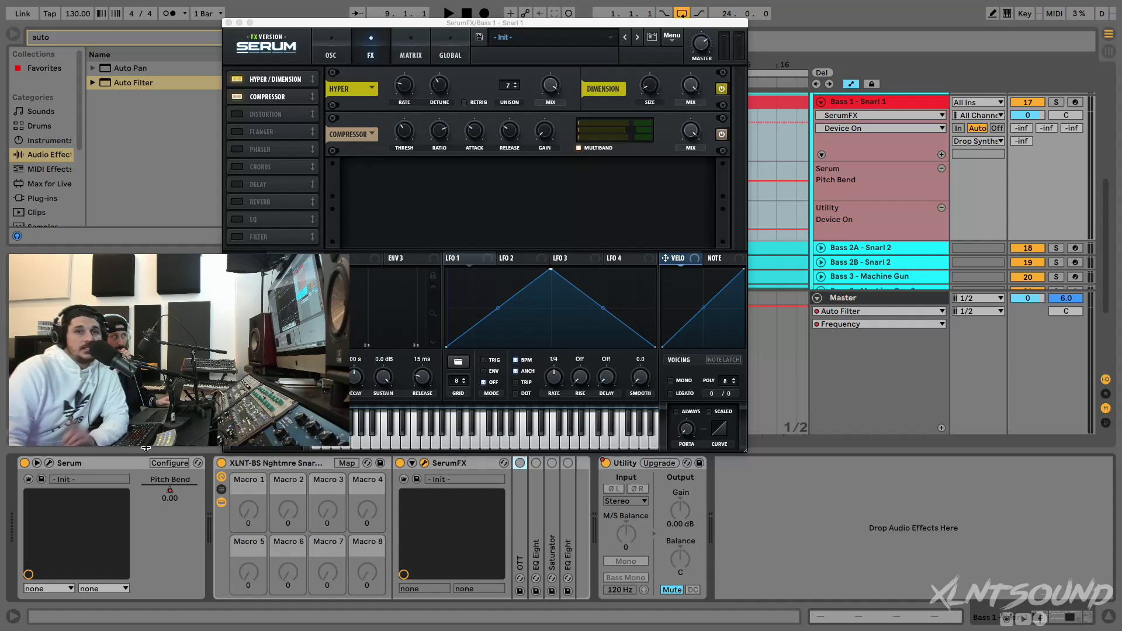
click(403, 93)
click(438, 85)
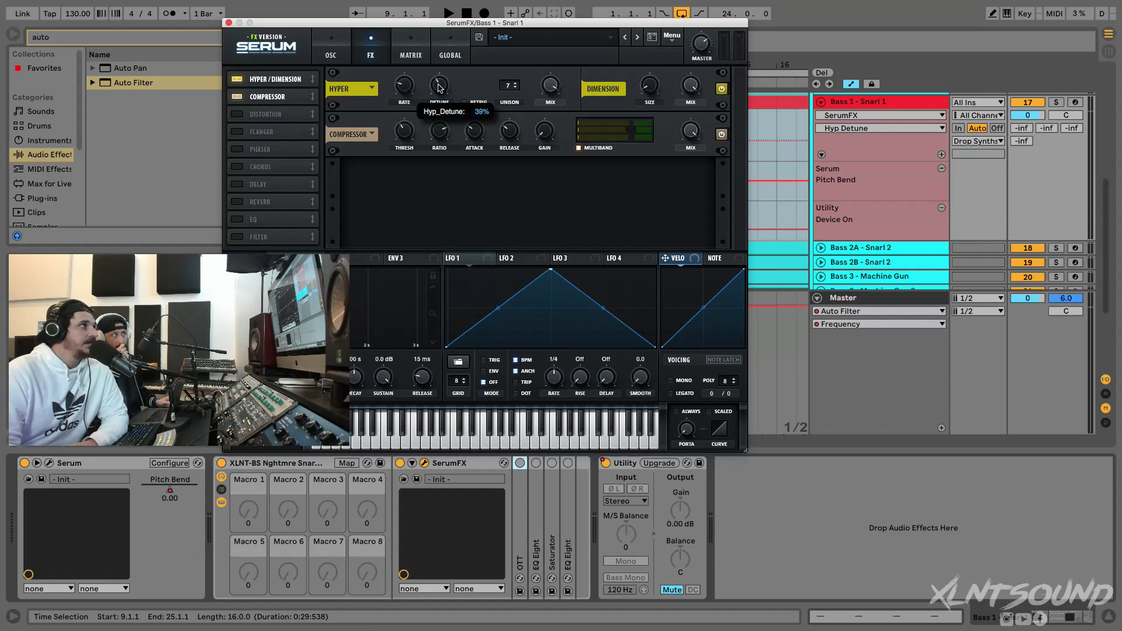
click(543, 87)
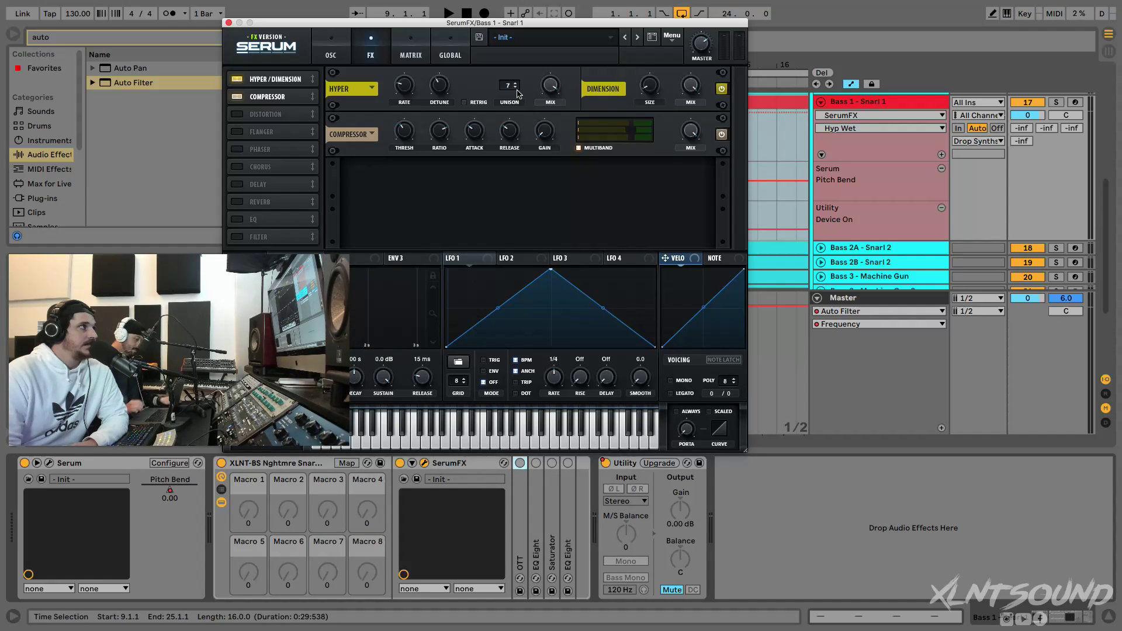
click(656, 91)
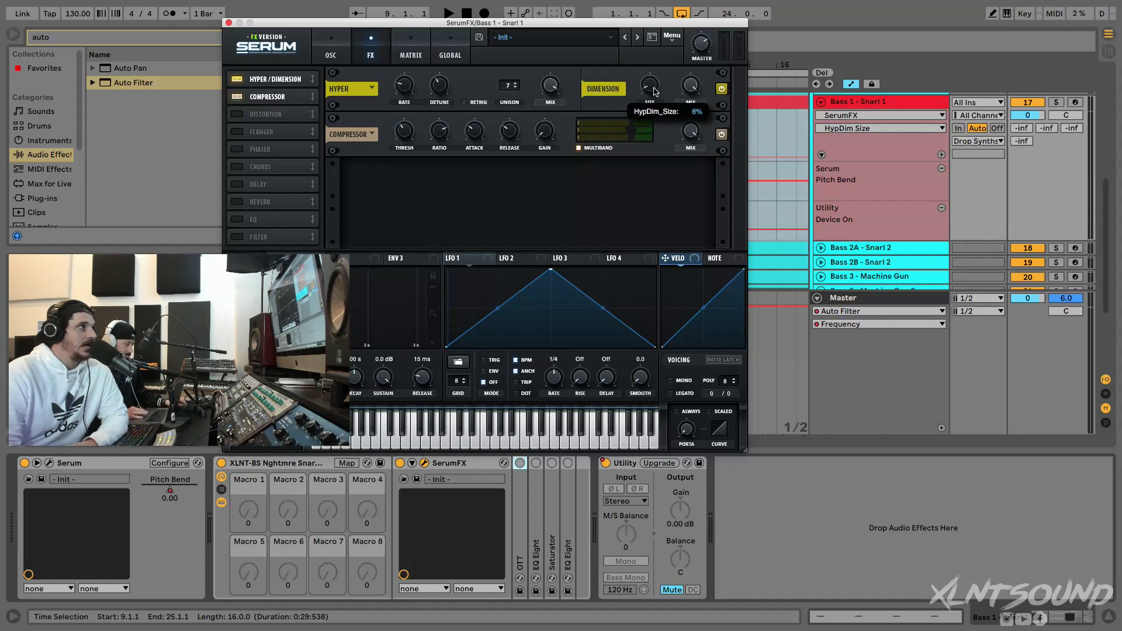
click(697, 88)
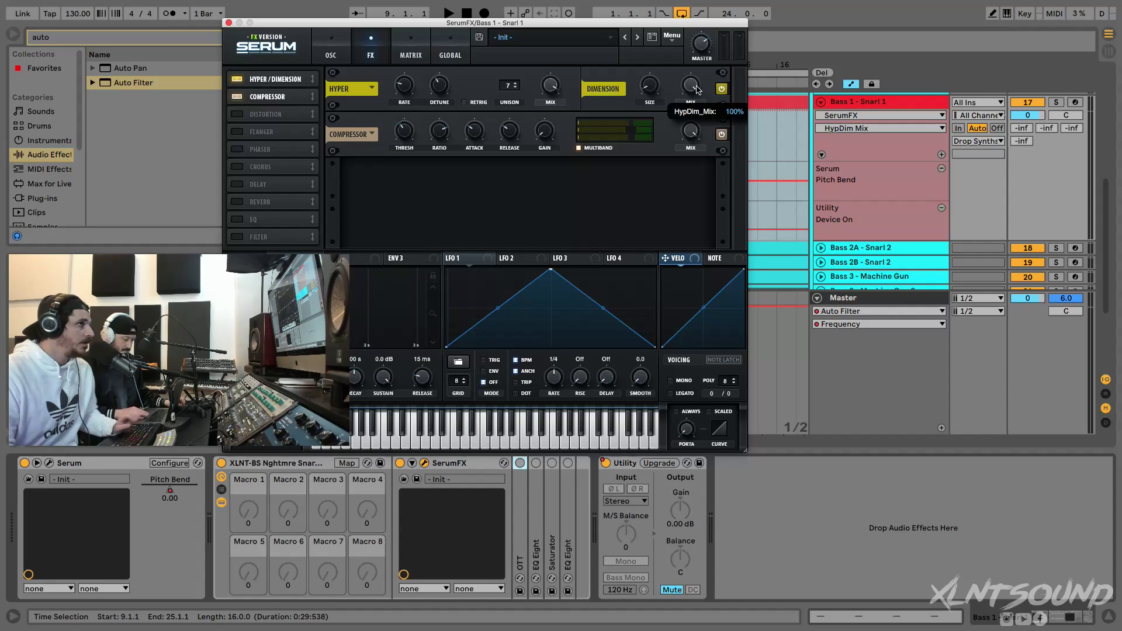
Switch off the SerumFX compressor and play back the bass with only Hyper/Dimension active
click(722, 135)
key(space)
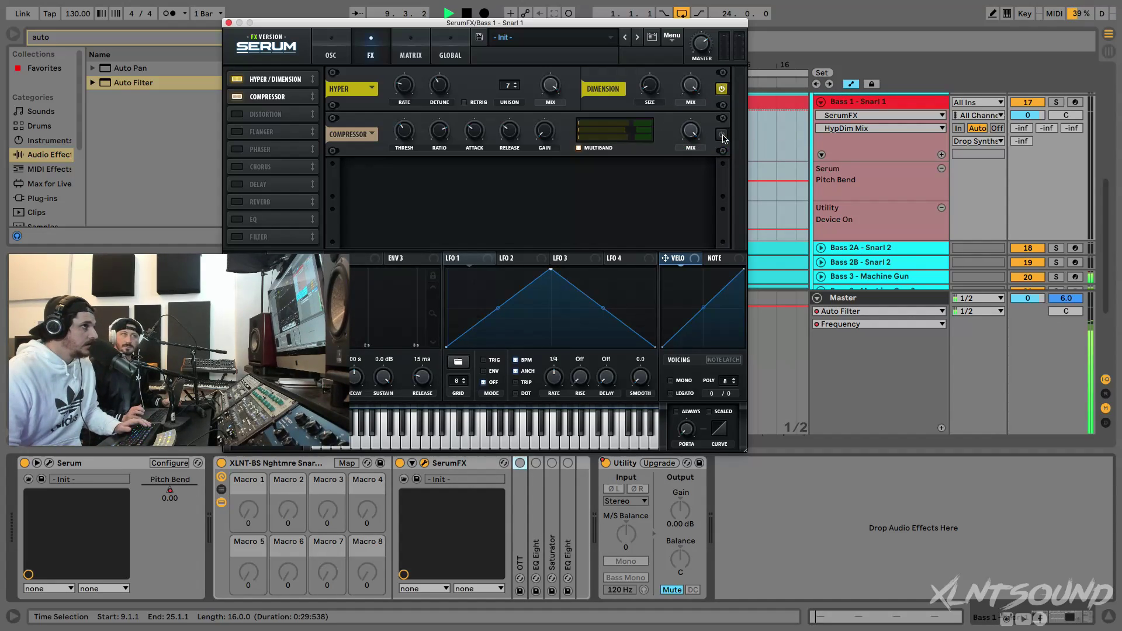
key(space)
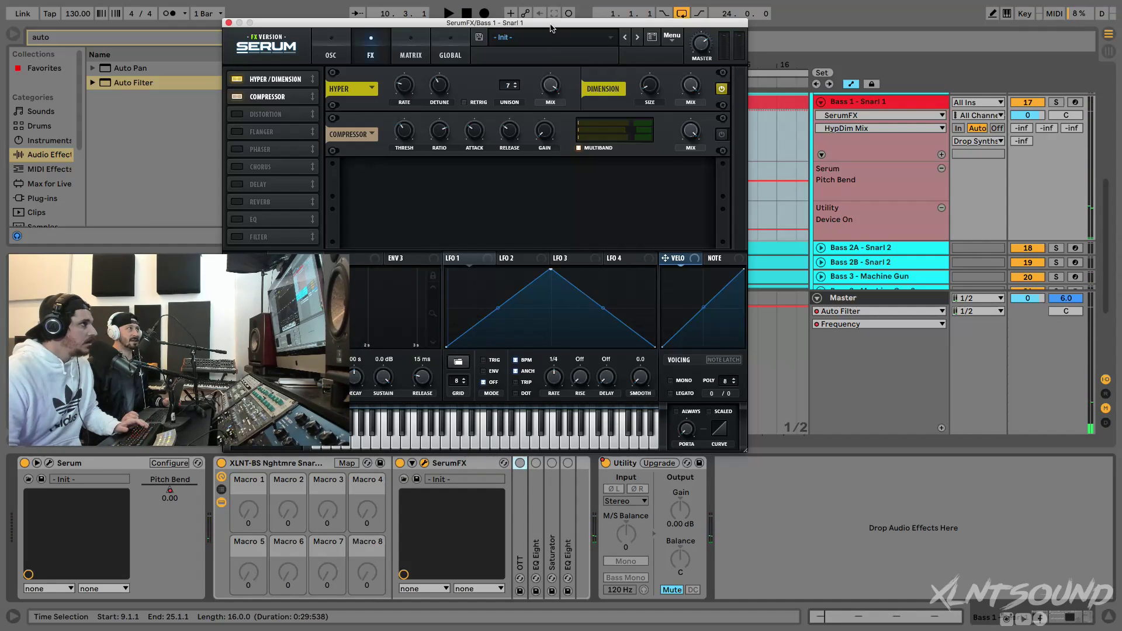
Compare the bass with Hyper/Dimension switched off and back on in SerumFX, playing from 9.3.1
drag(483, 22, 529, 166)
click(530, 138)
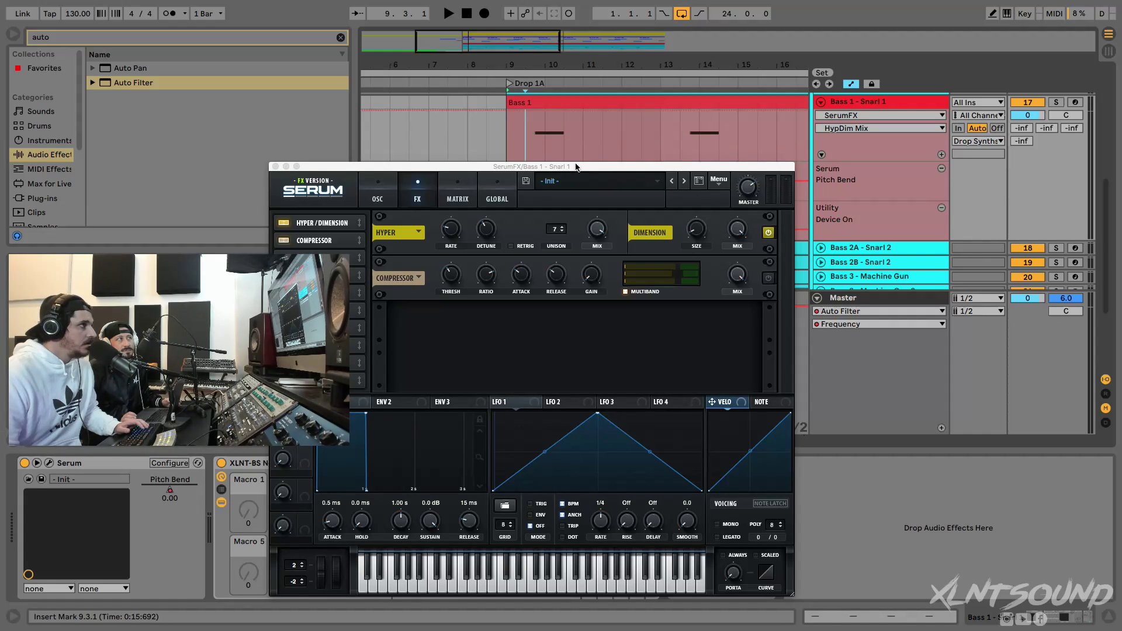
click(768, 234)
key(space)
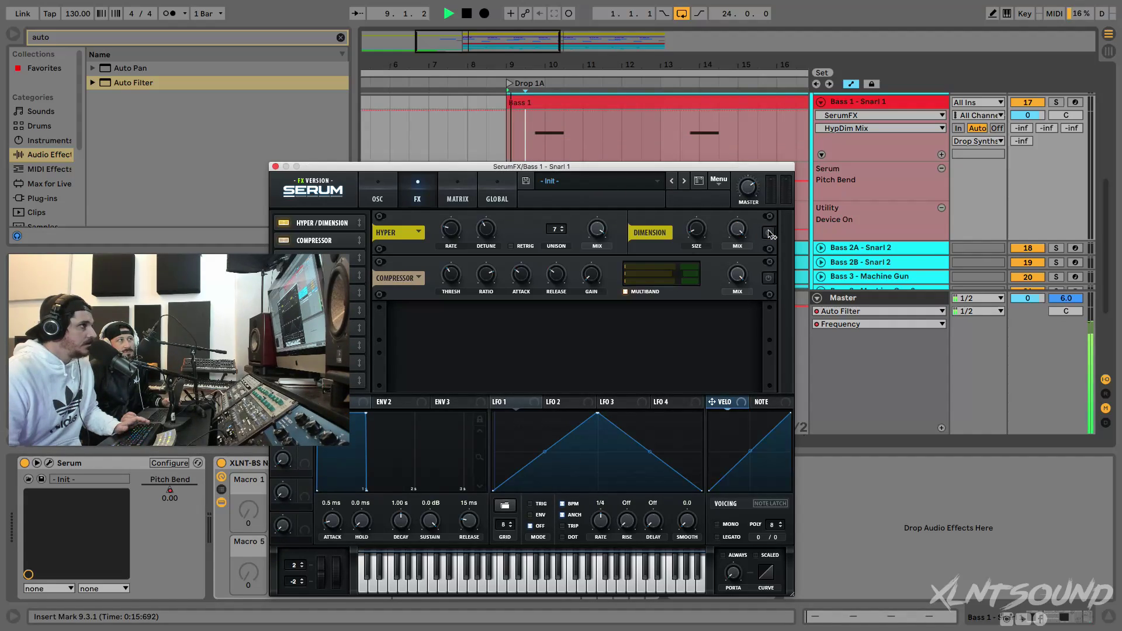
click(769, 234)
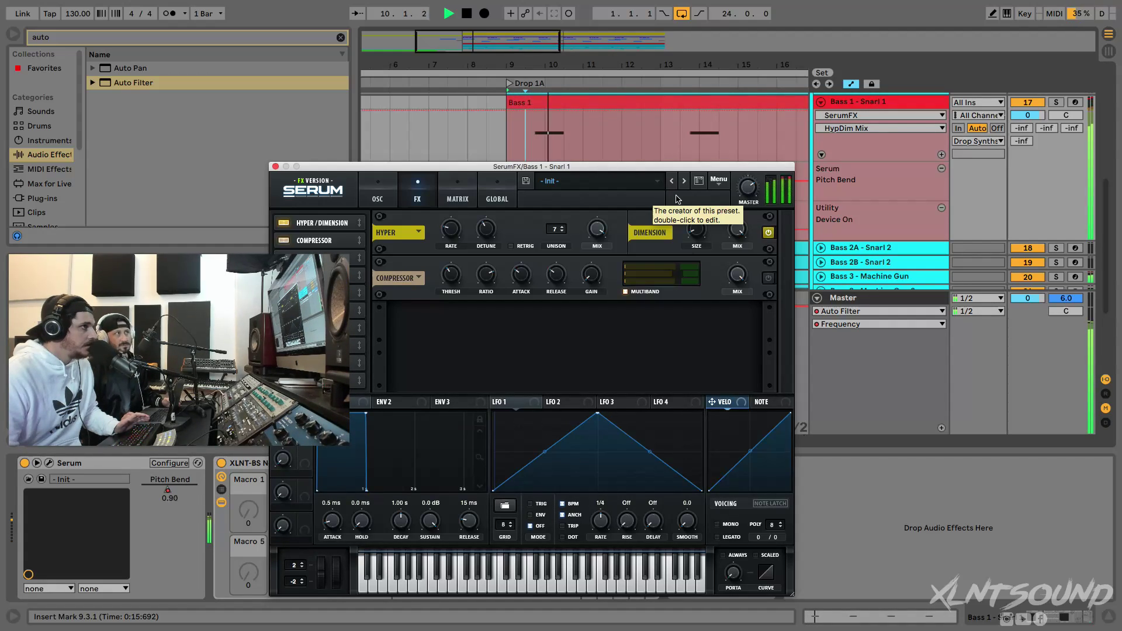
drag(646, 171, 659, 122)
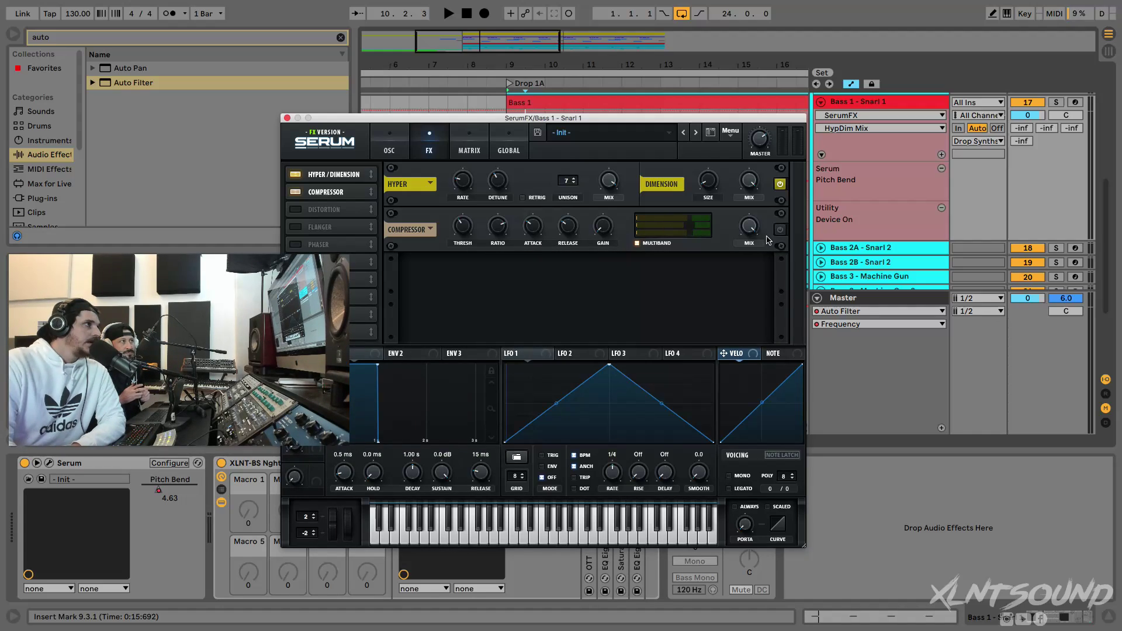
Turn on the SerumFX multiband compressor, close the plugin window and play back the Bass 1 clip
click(493, 230)
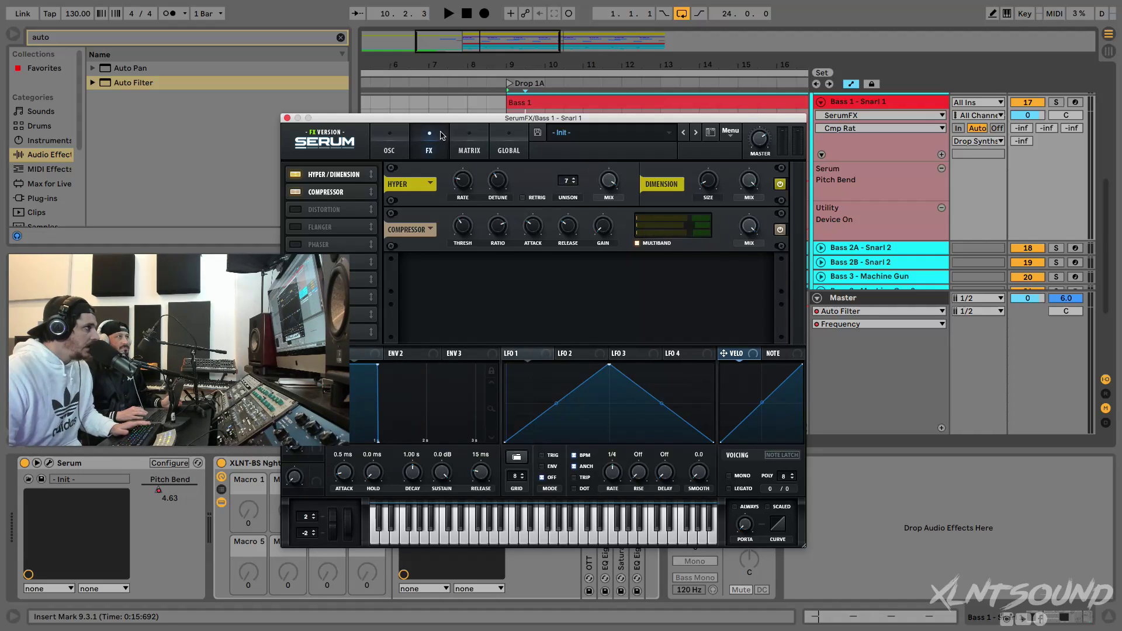
click(287, 118)
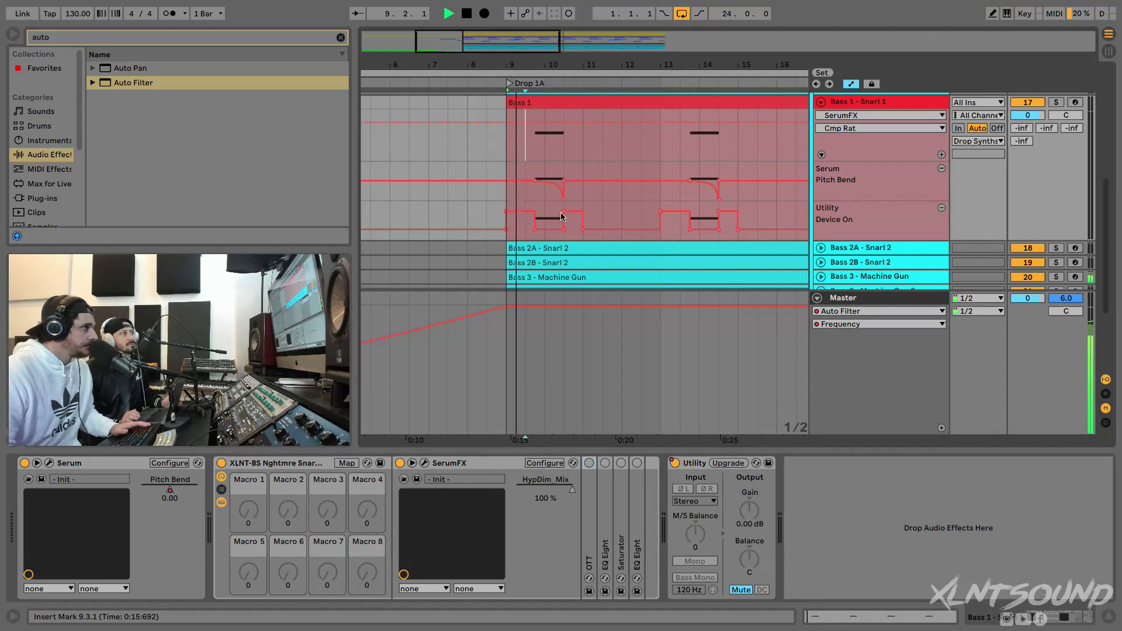
key(space)
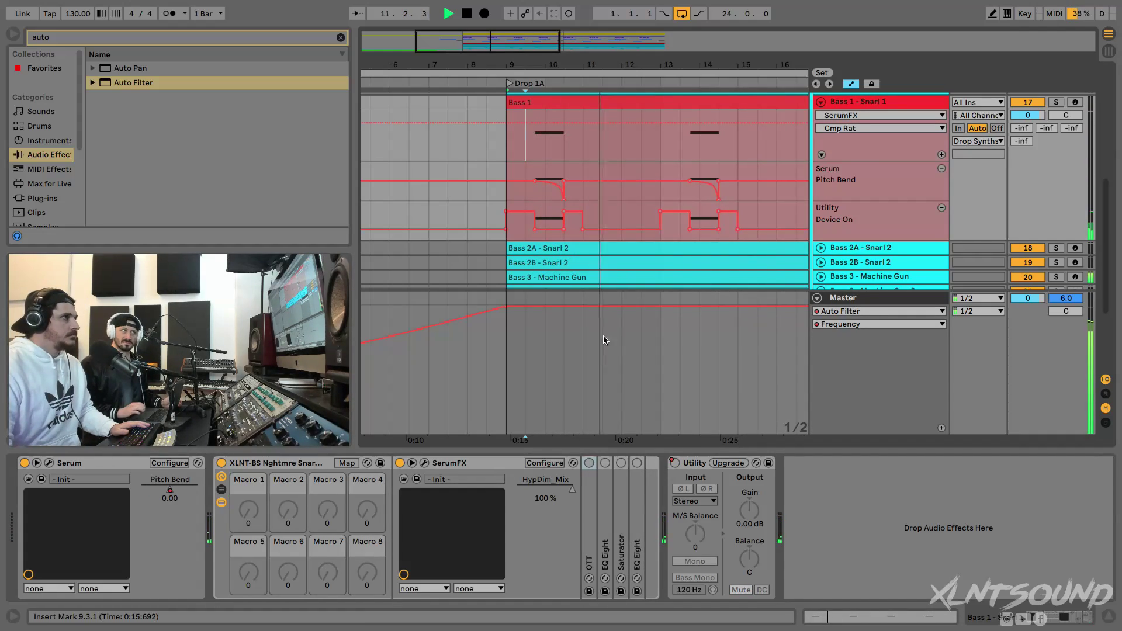
key(space)
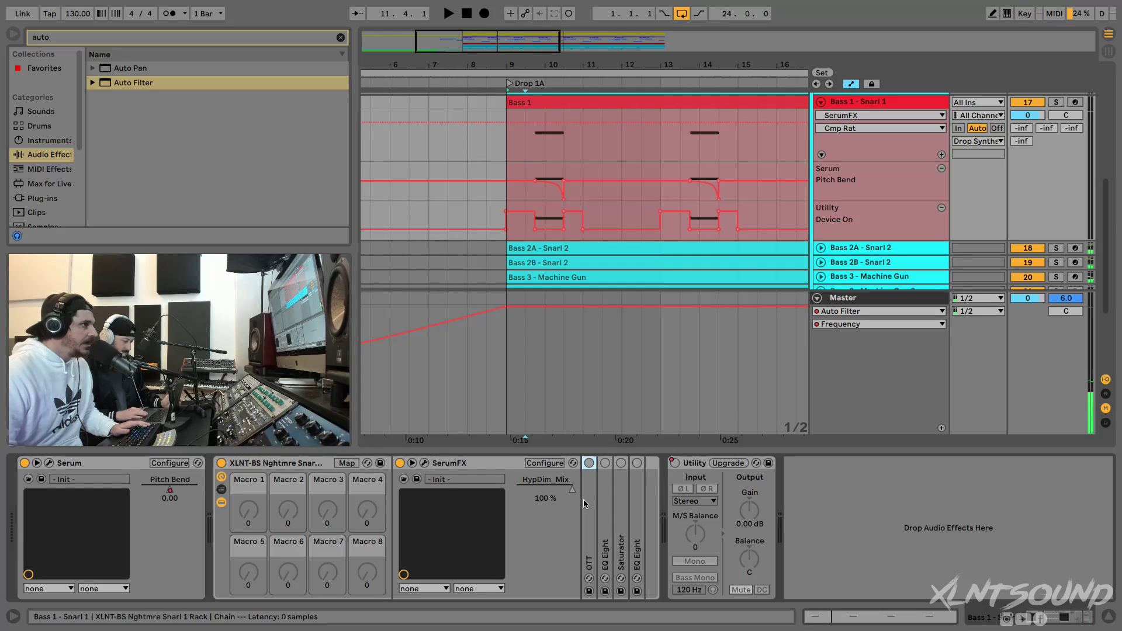
Collapse SerumFX, expand and turn on OTT in the effect rack, and play back the bass from 9.3.1
double_click(473, 462)
double_click(411, 503)
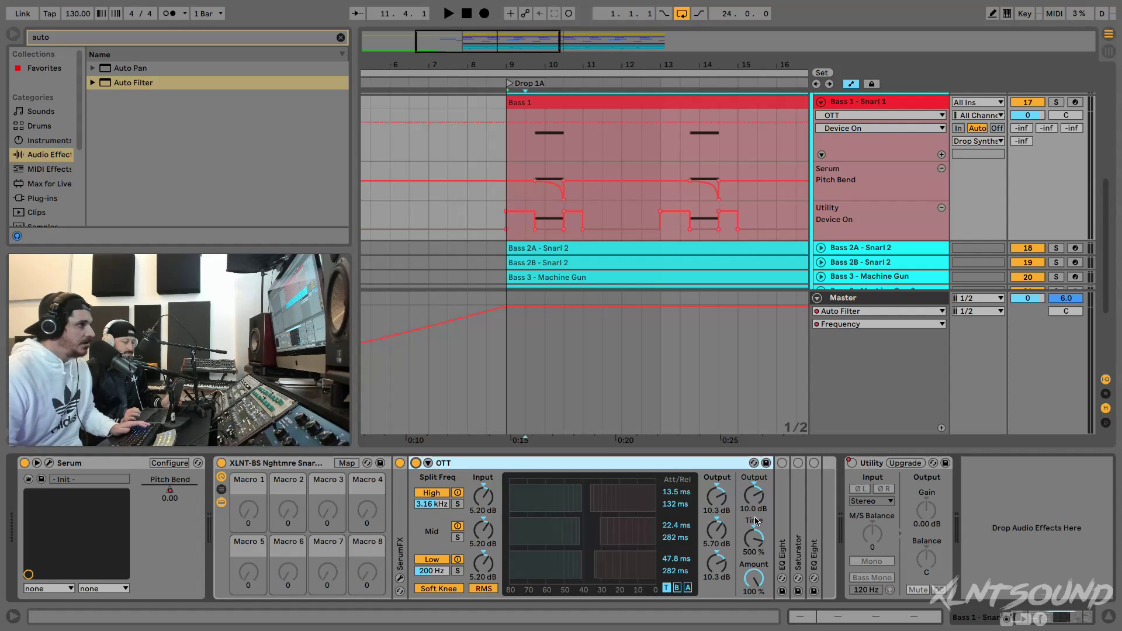
click(530, 148)
key(space)
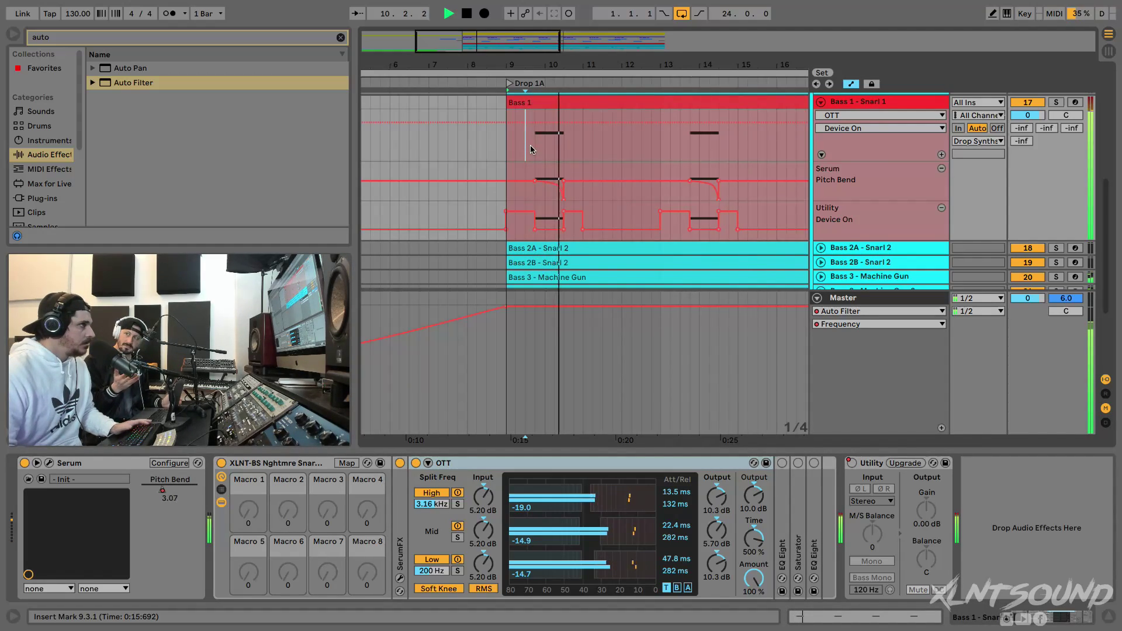
key(space)
click(532, 149)
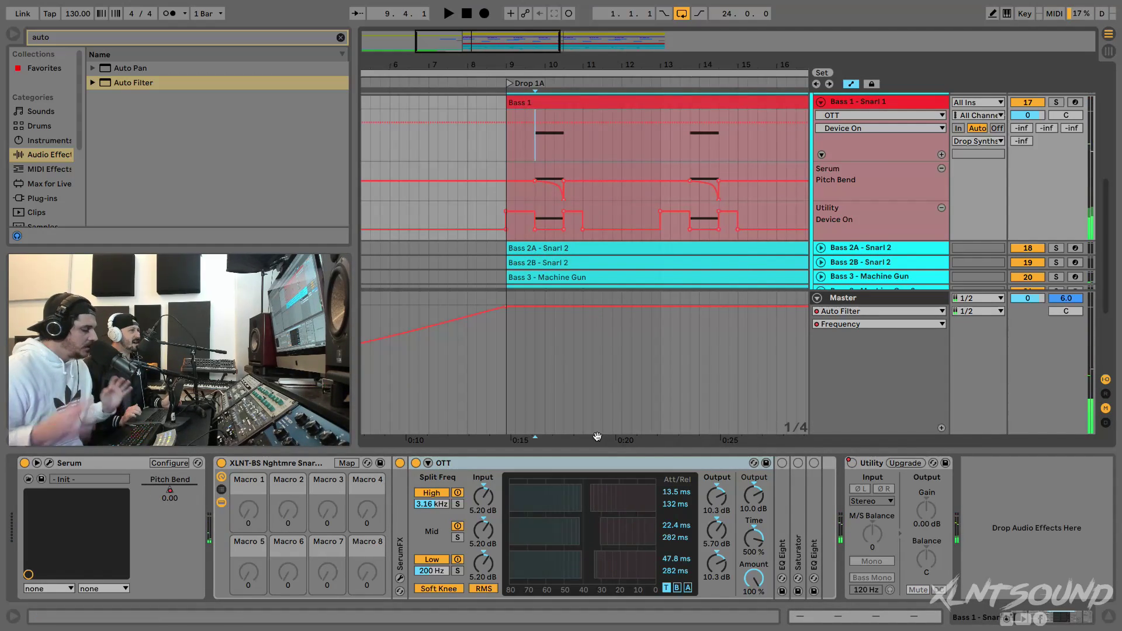
Collapse OTT, expand and turn on the first EQ Eight with its high boost, and play back the bass
double_click(587, 459)
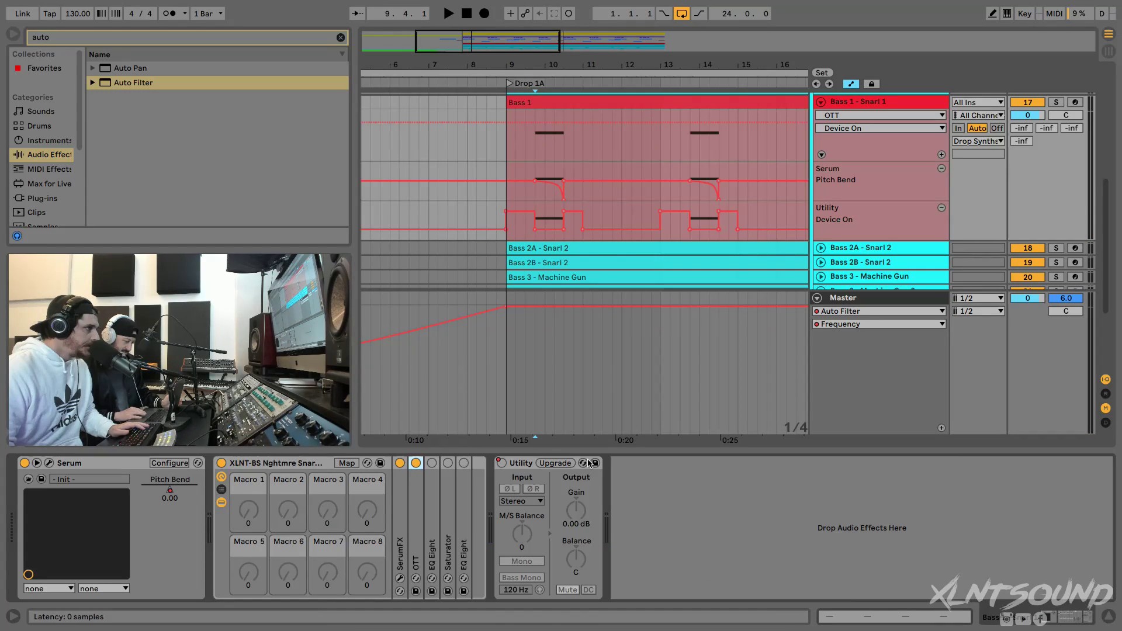
double_click(433, 514)
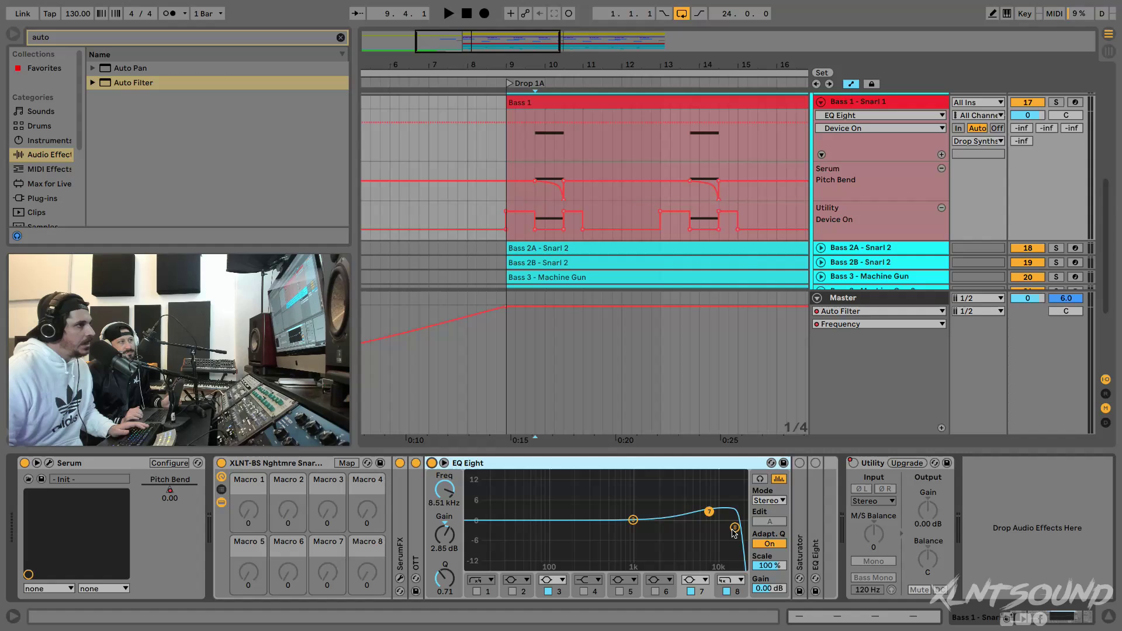
key(space)
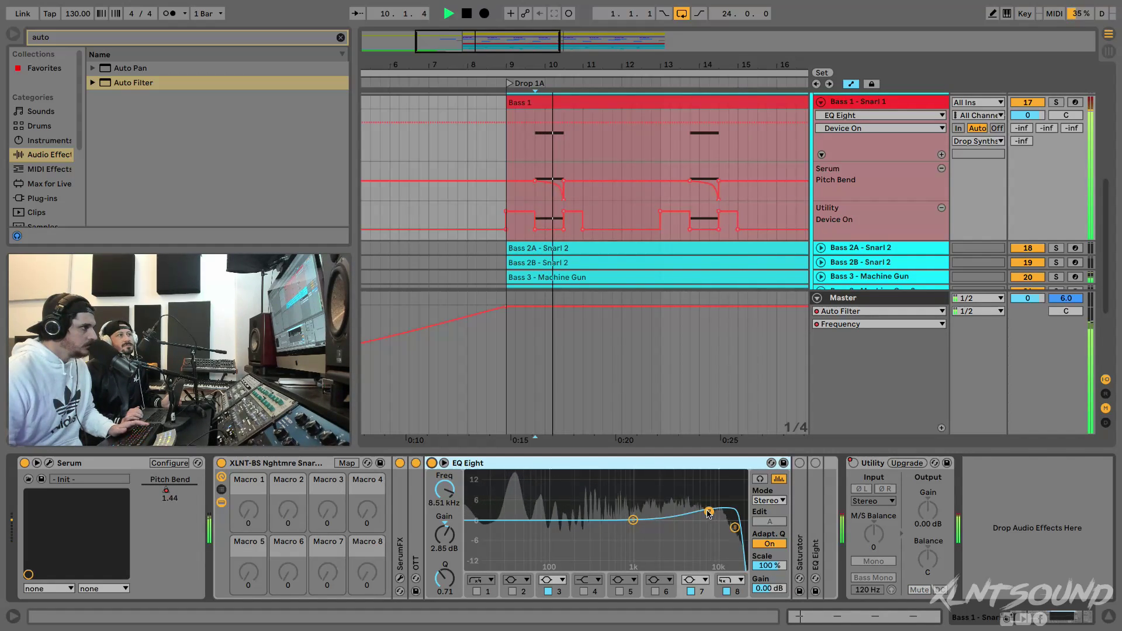
key(space)
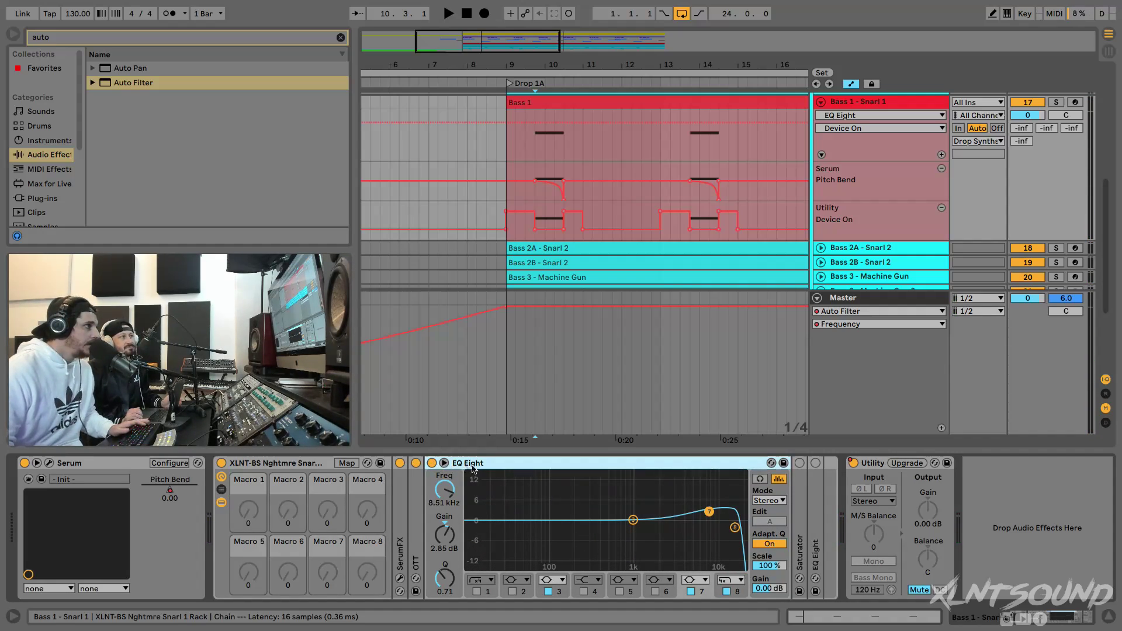
Collapse the first EQ Eight, expand and turn on the Analog Clip Saturator, and play back the bass
double_click(473, 464)
double_click(442, 485)
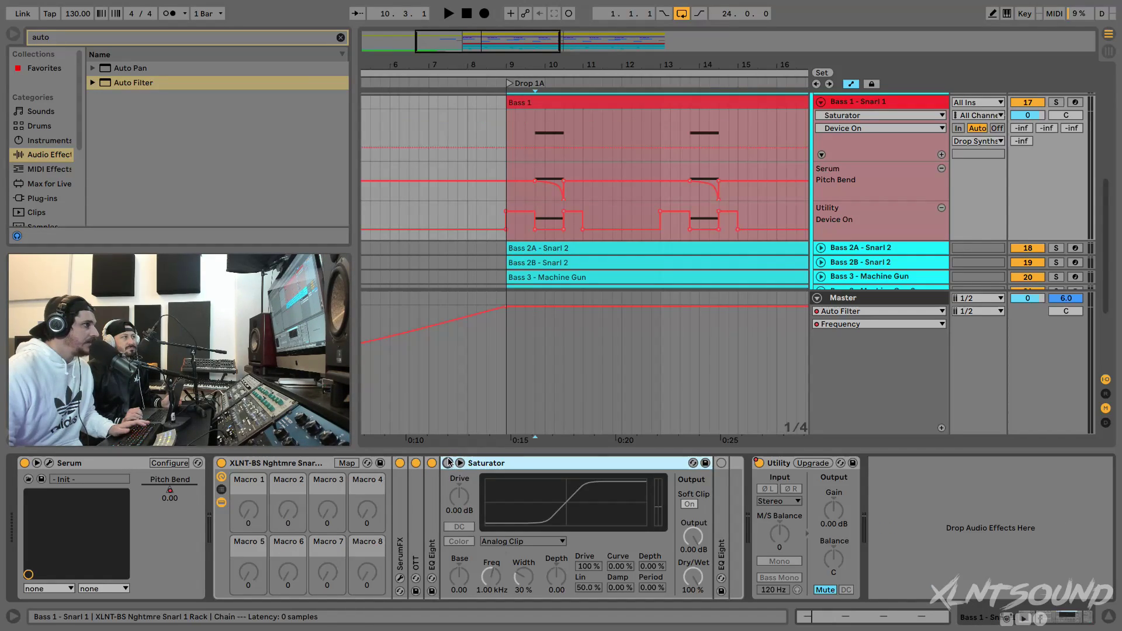
click(448, 462)
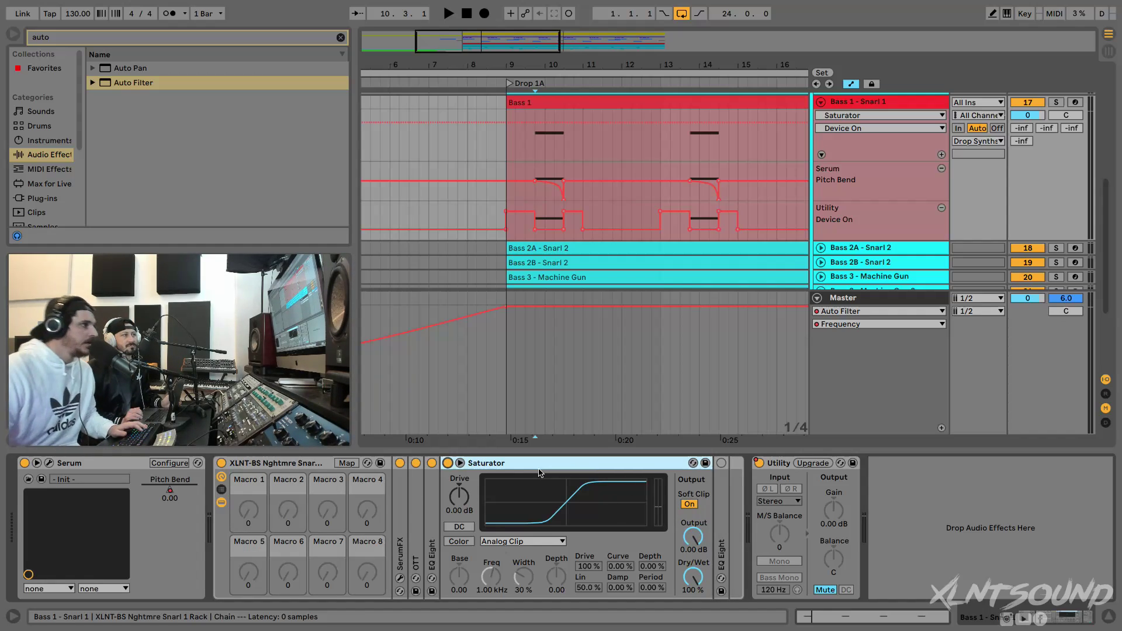
key(space)
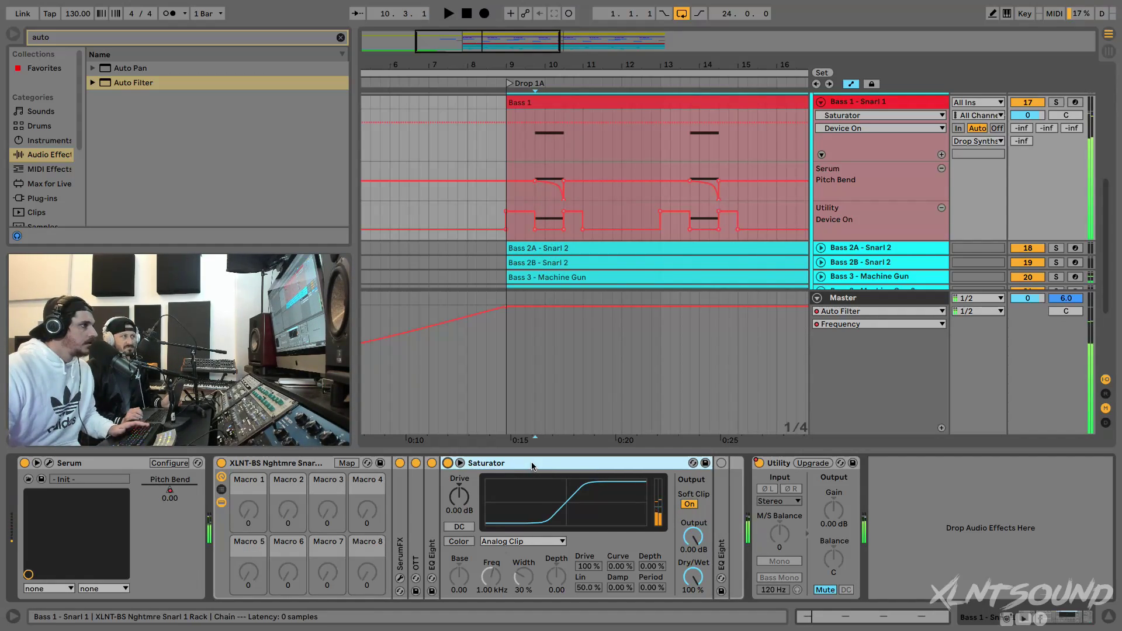
Collapse the Saturator, expand and turn on the last EQ Eight, and select its band 3 to review the settings
double_click(531, 465)
double_click(465, 468)
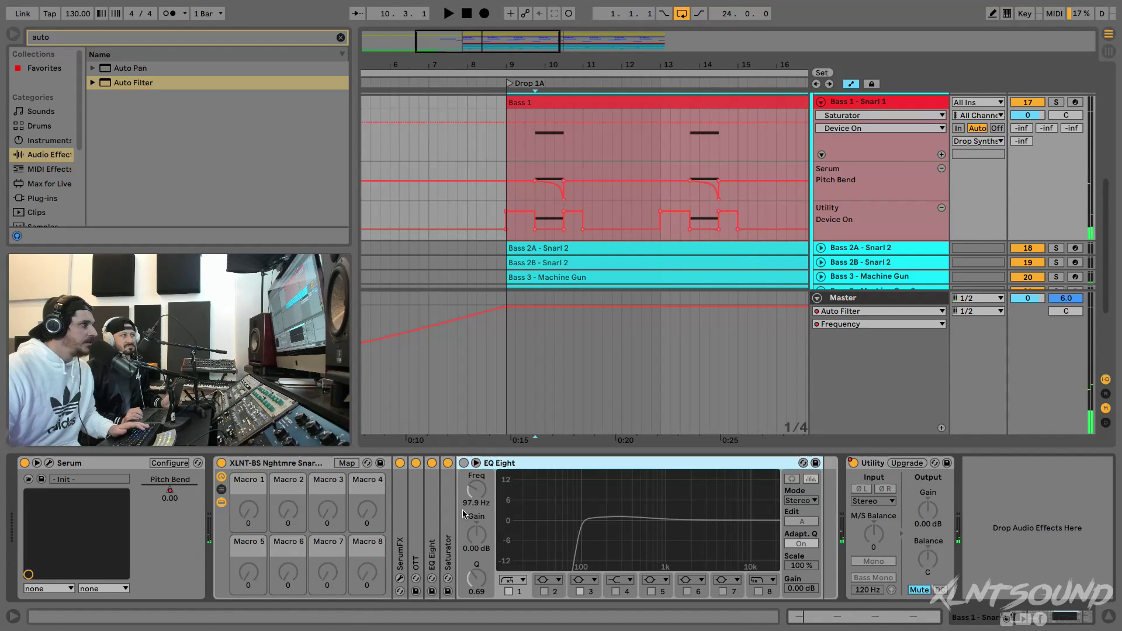
click(465, 464)
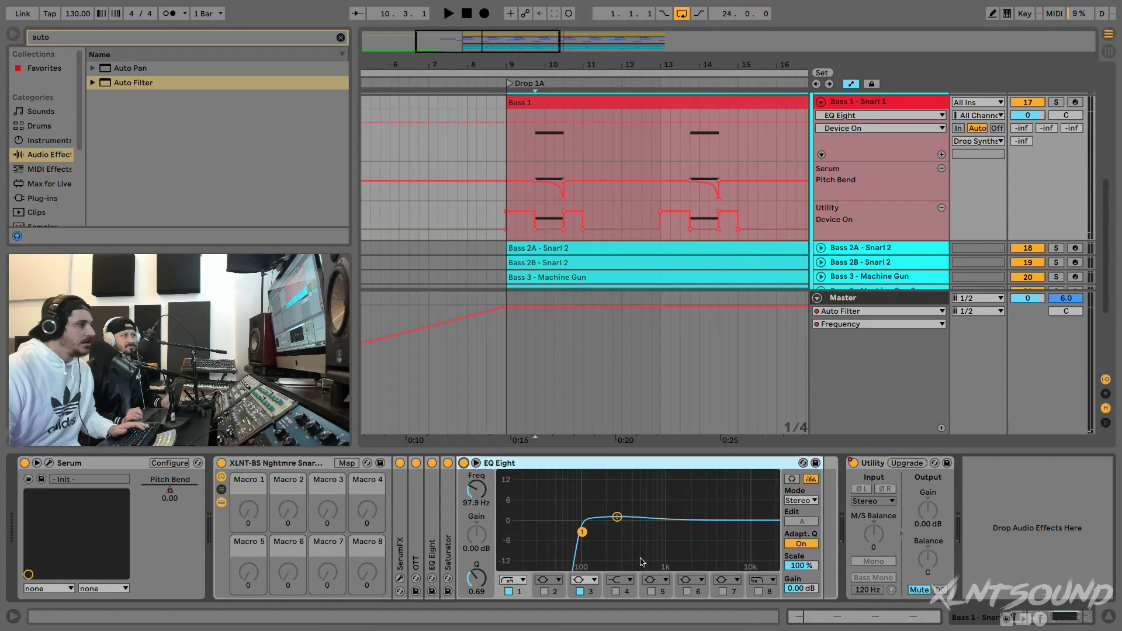
click(617, 517)
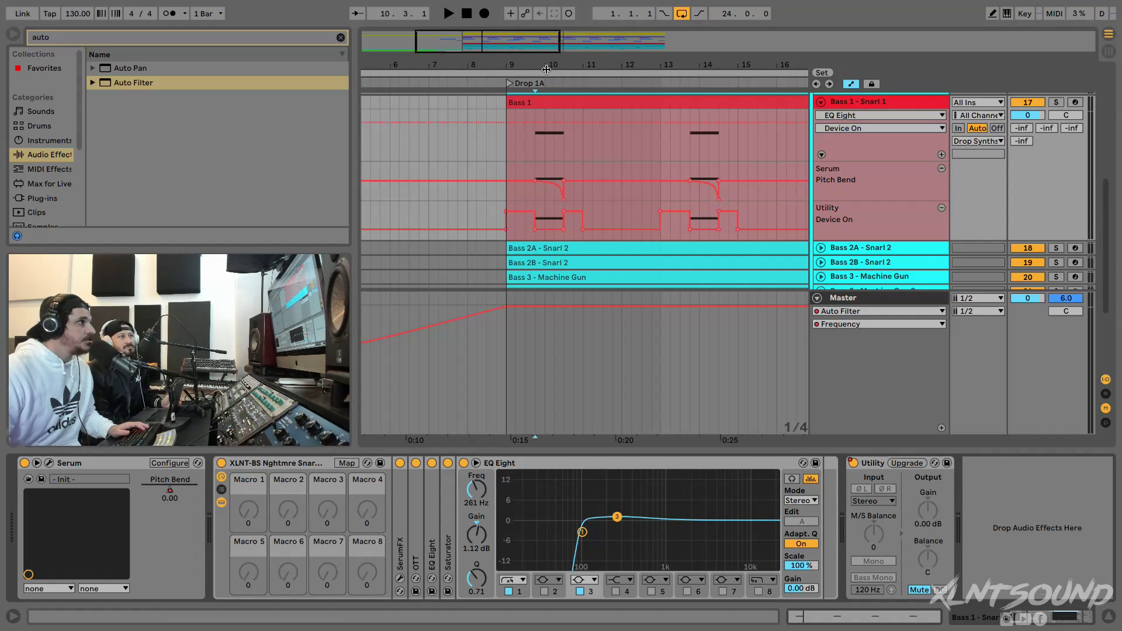
Examine the Utility Device On automation at the start of Drop 1A and play back the fully processed bass from bar 9
drag(546, 69, 503, 234)
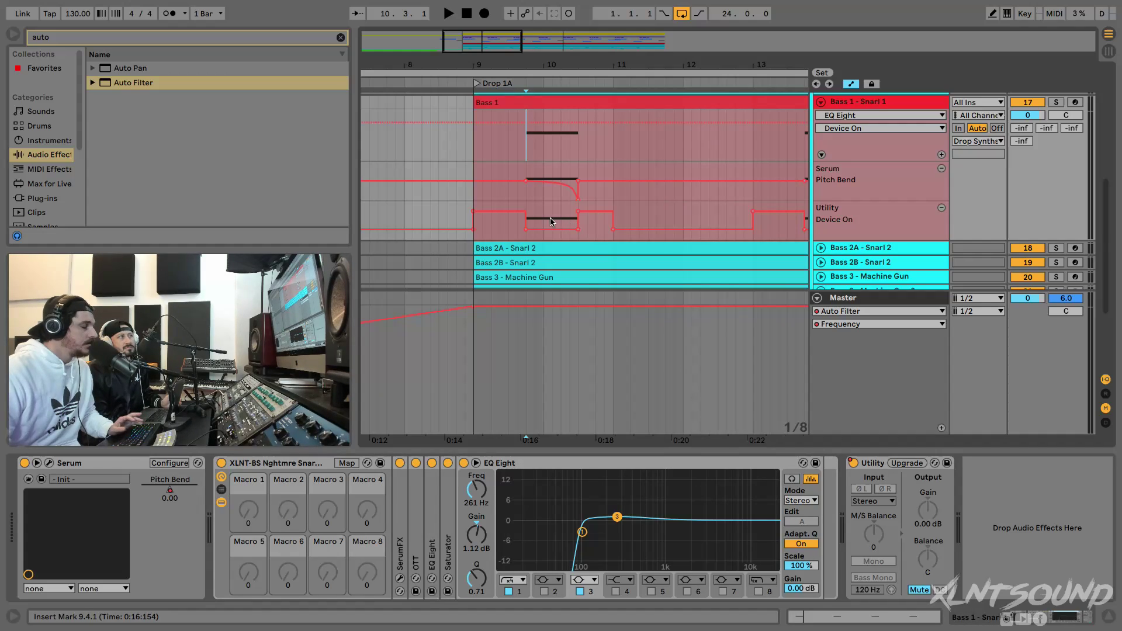
click(476, 221)
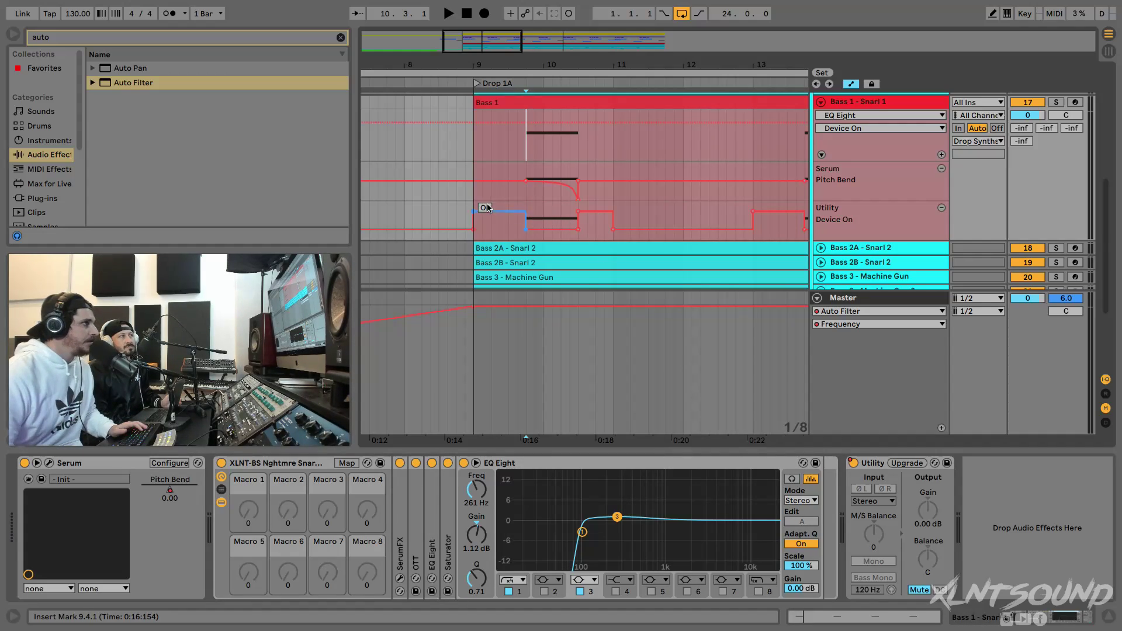
key(space)
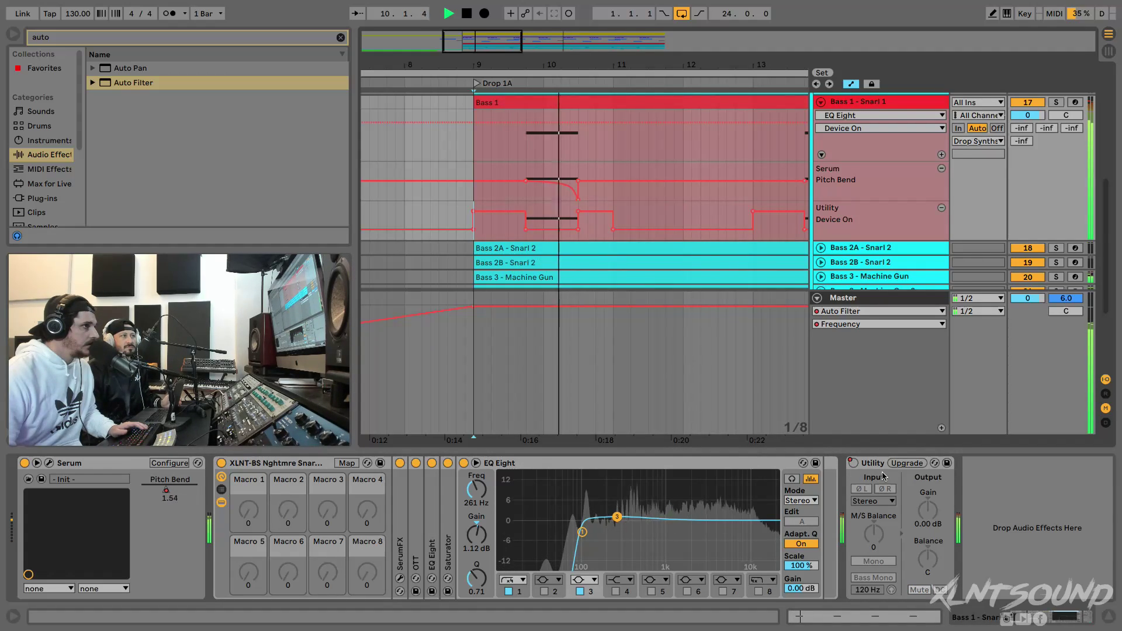
key(space)
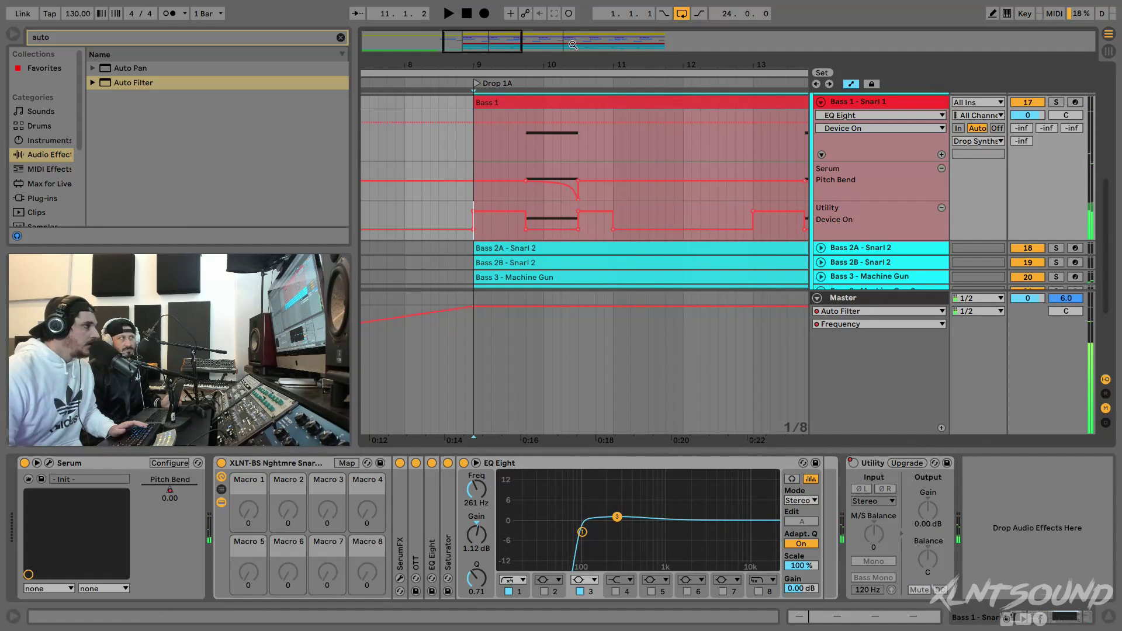
key(minus)
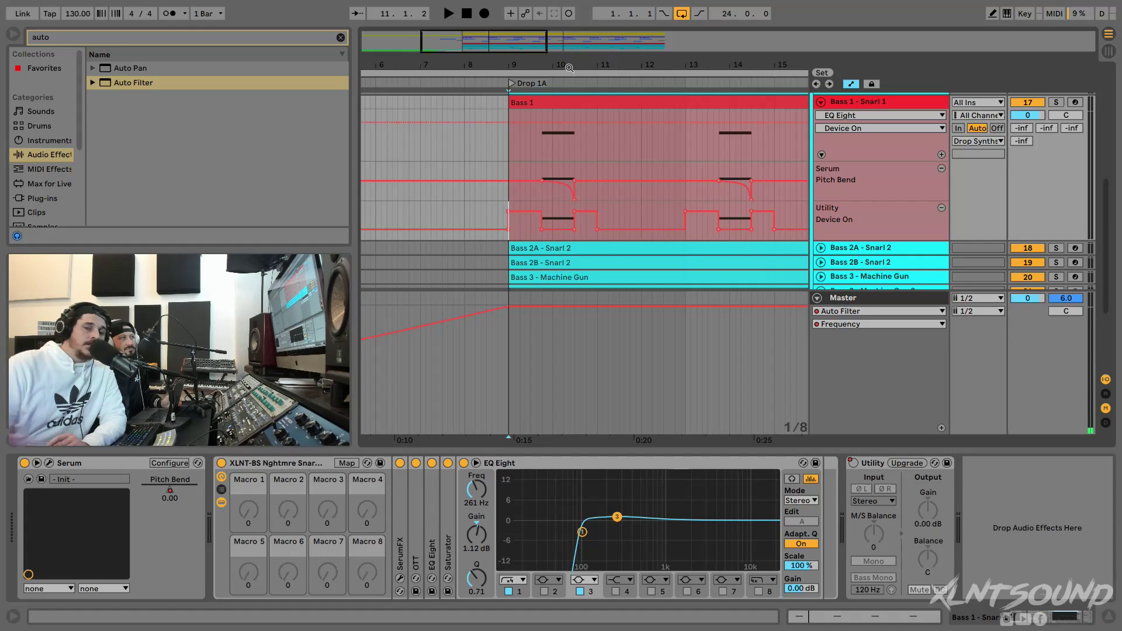